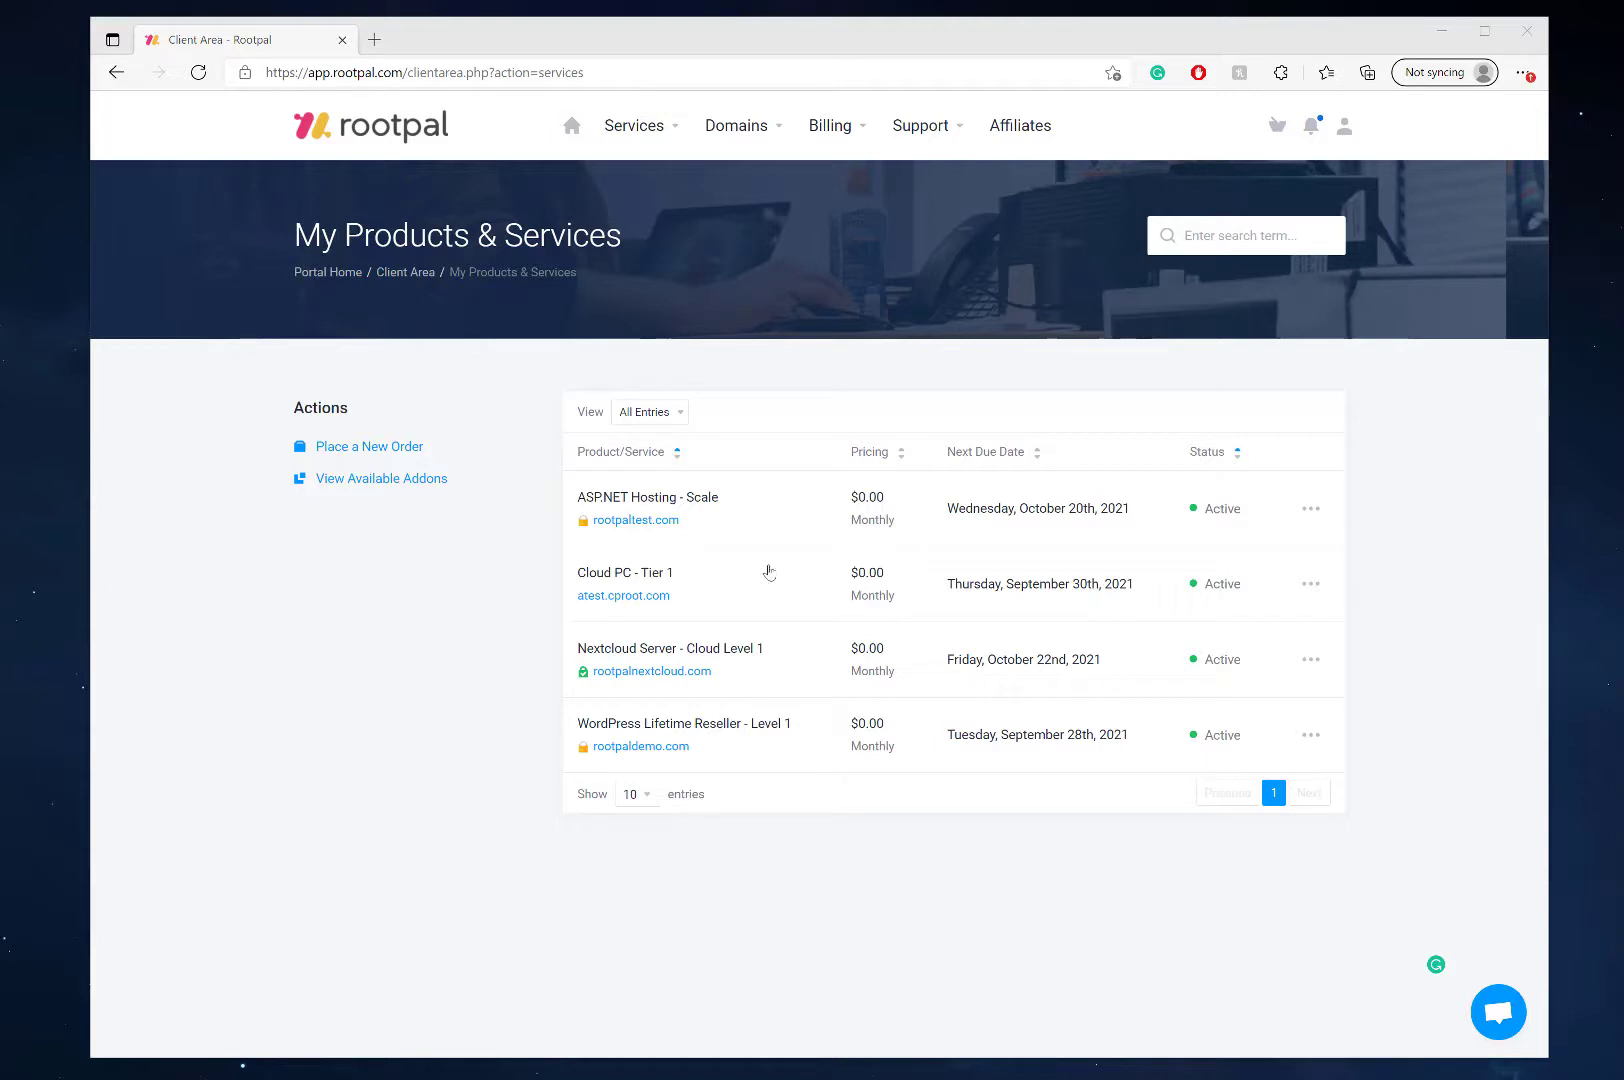
- Open Nextcloud Server management and scroll to the Active cloud.rootpalnextcloud.com site panel
left_click(772, 655)
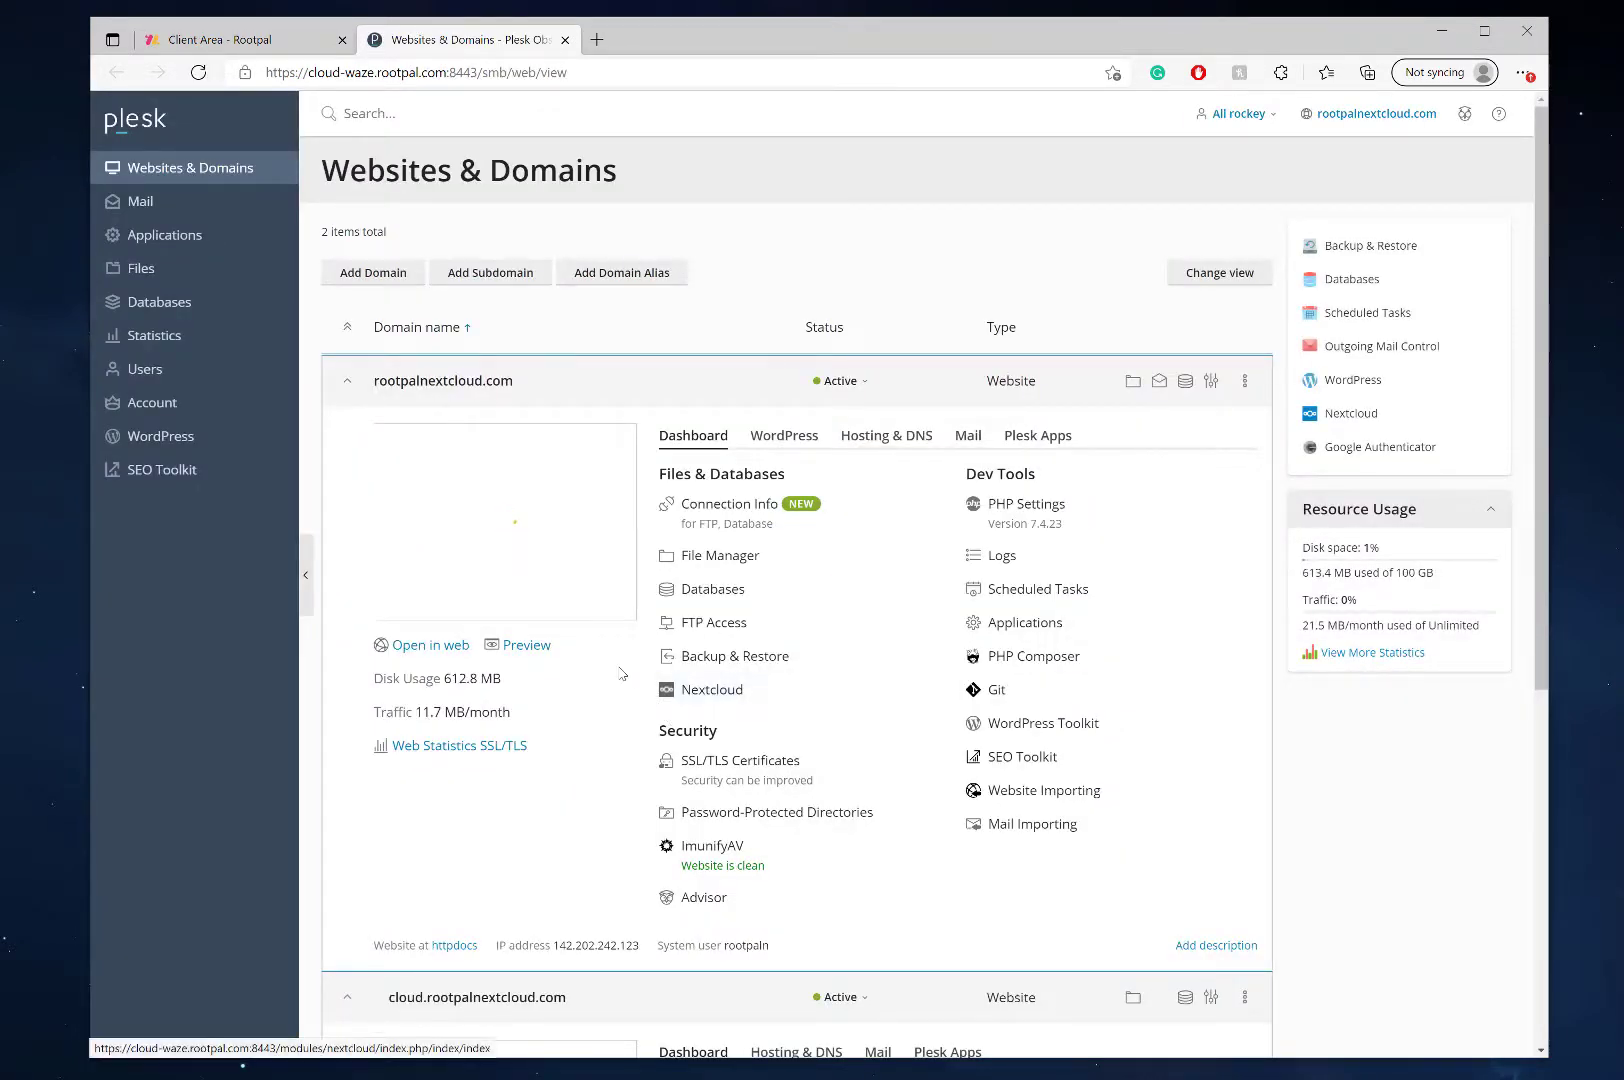
scroll(620, 674, "down", 5)
scroll(500, 470, "up", 5)
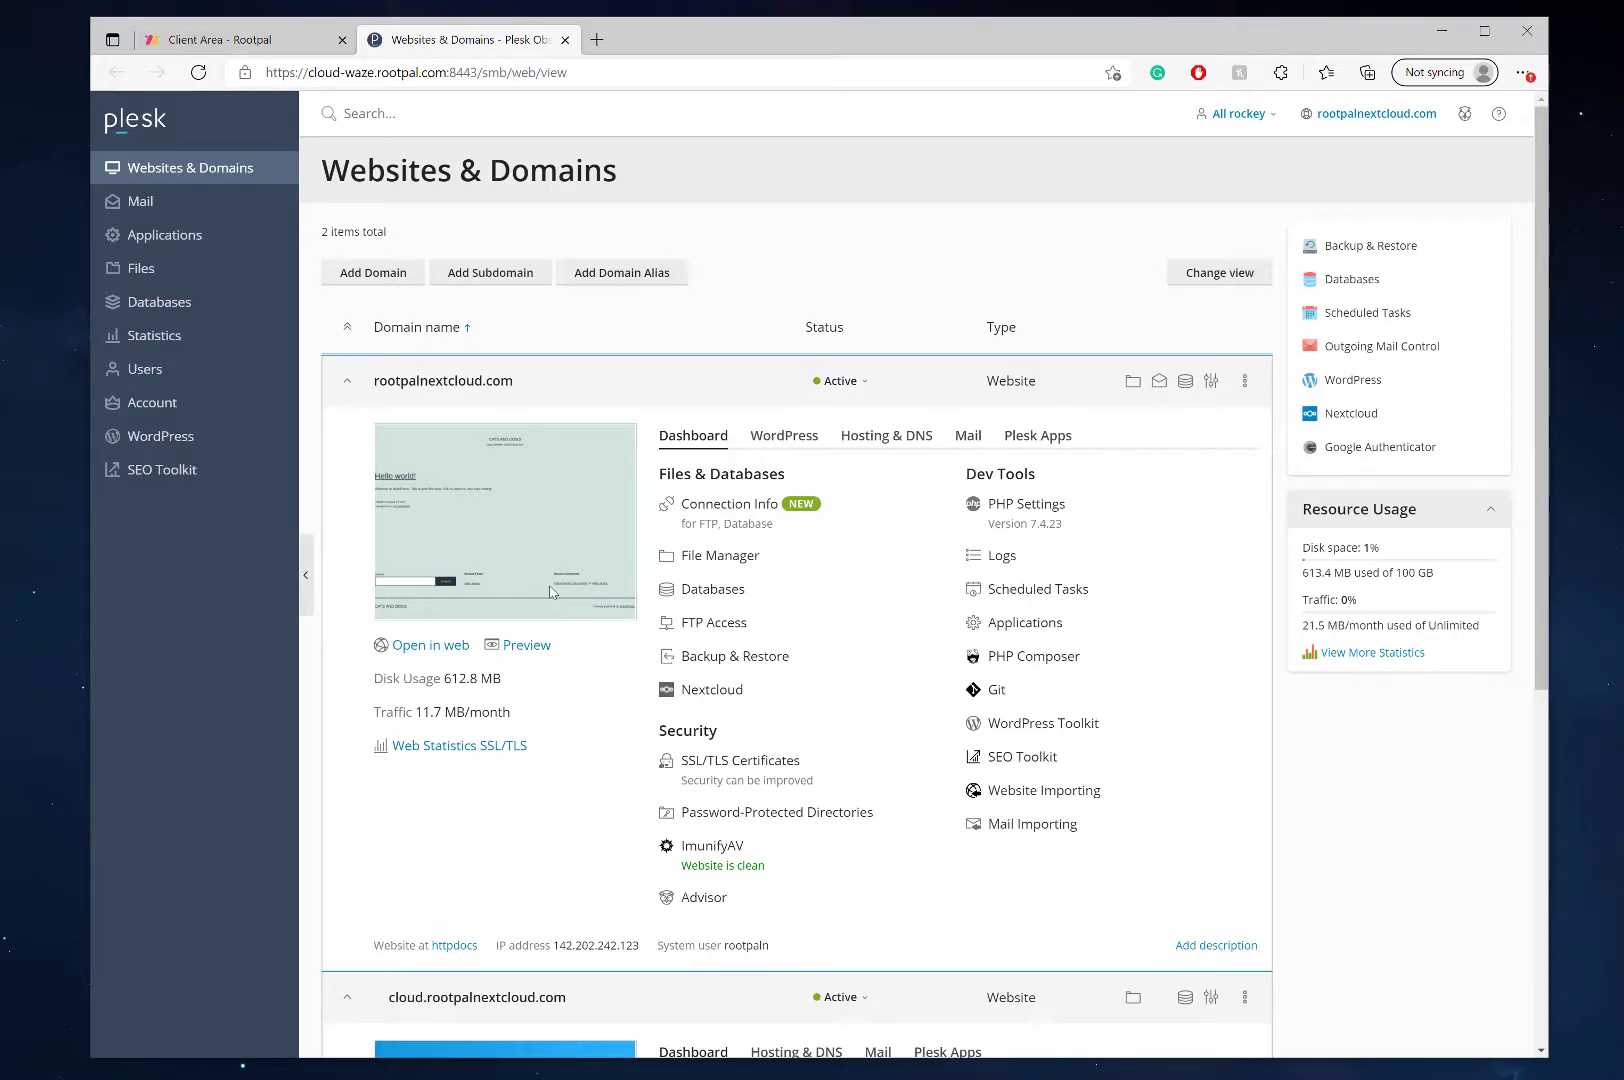
scroll(550, 590, "down", 3)
scroll(485, 677, "up", 3)
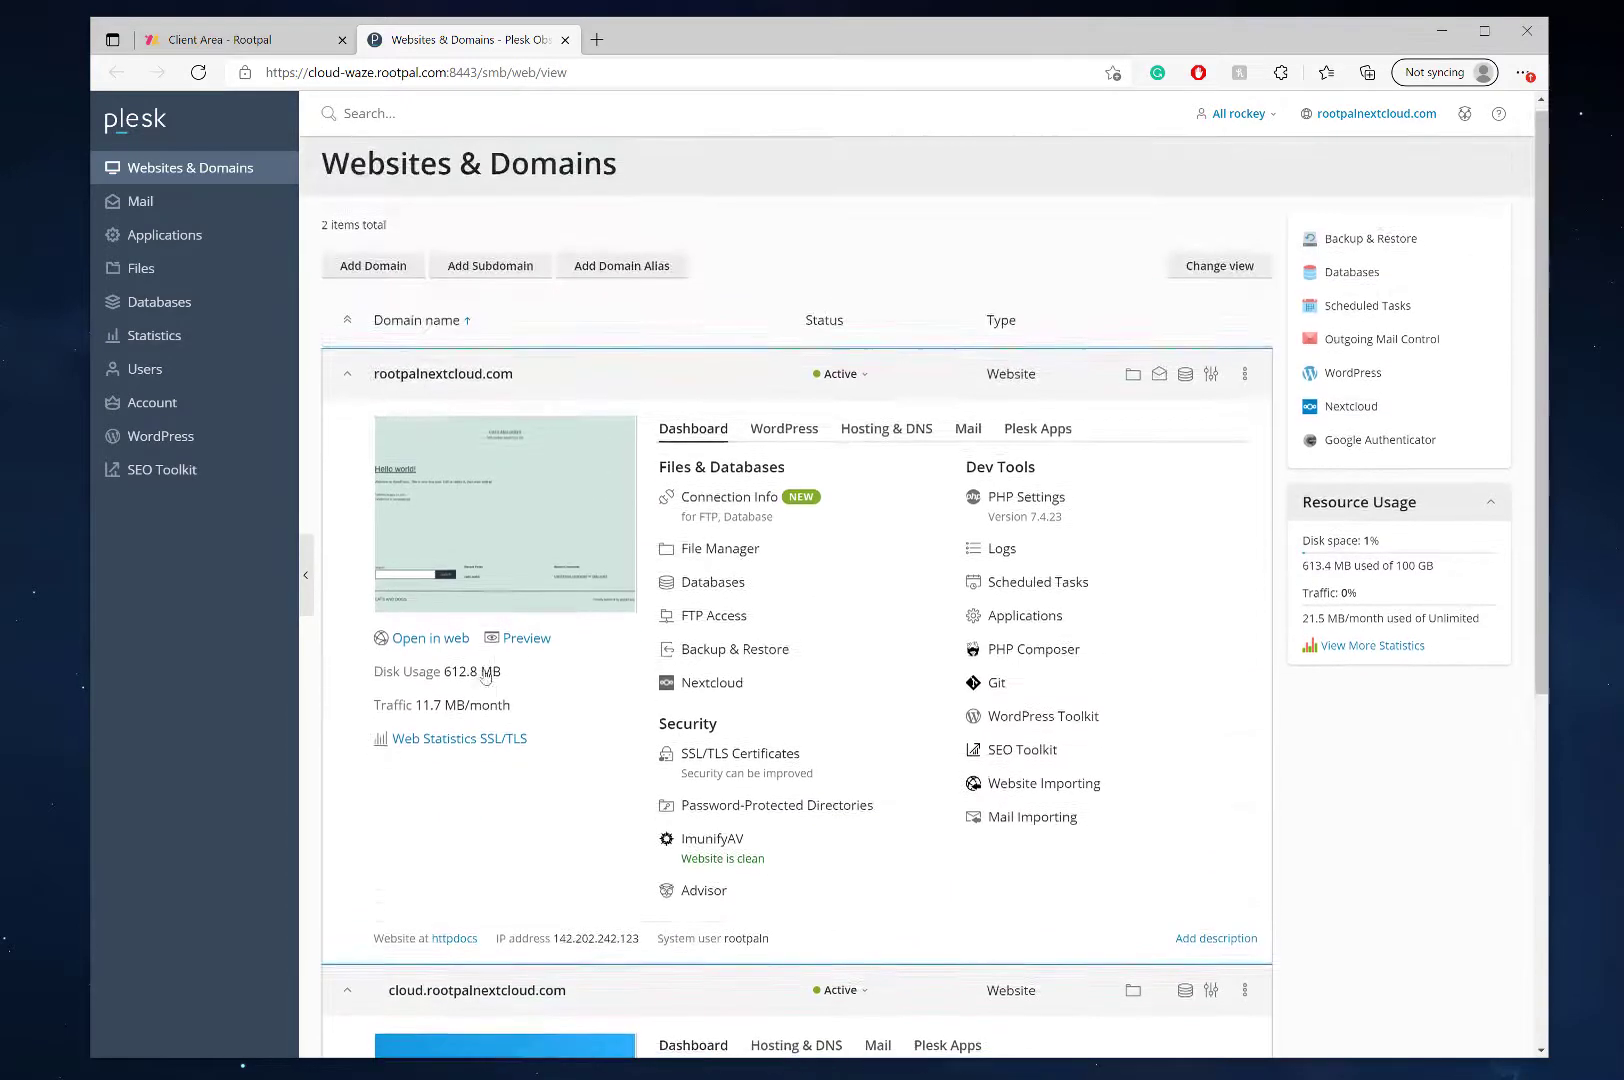
scroll(485, 677, "down", 5)
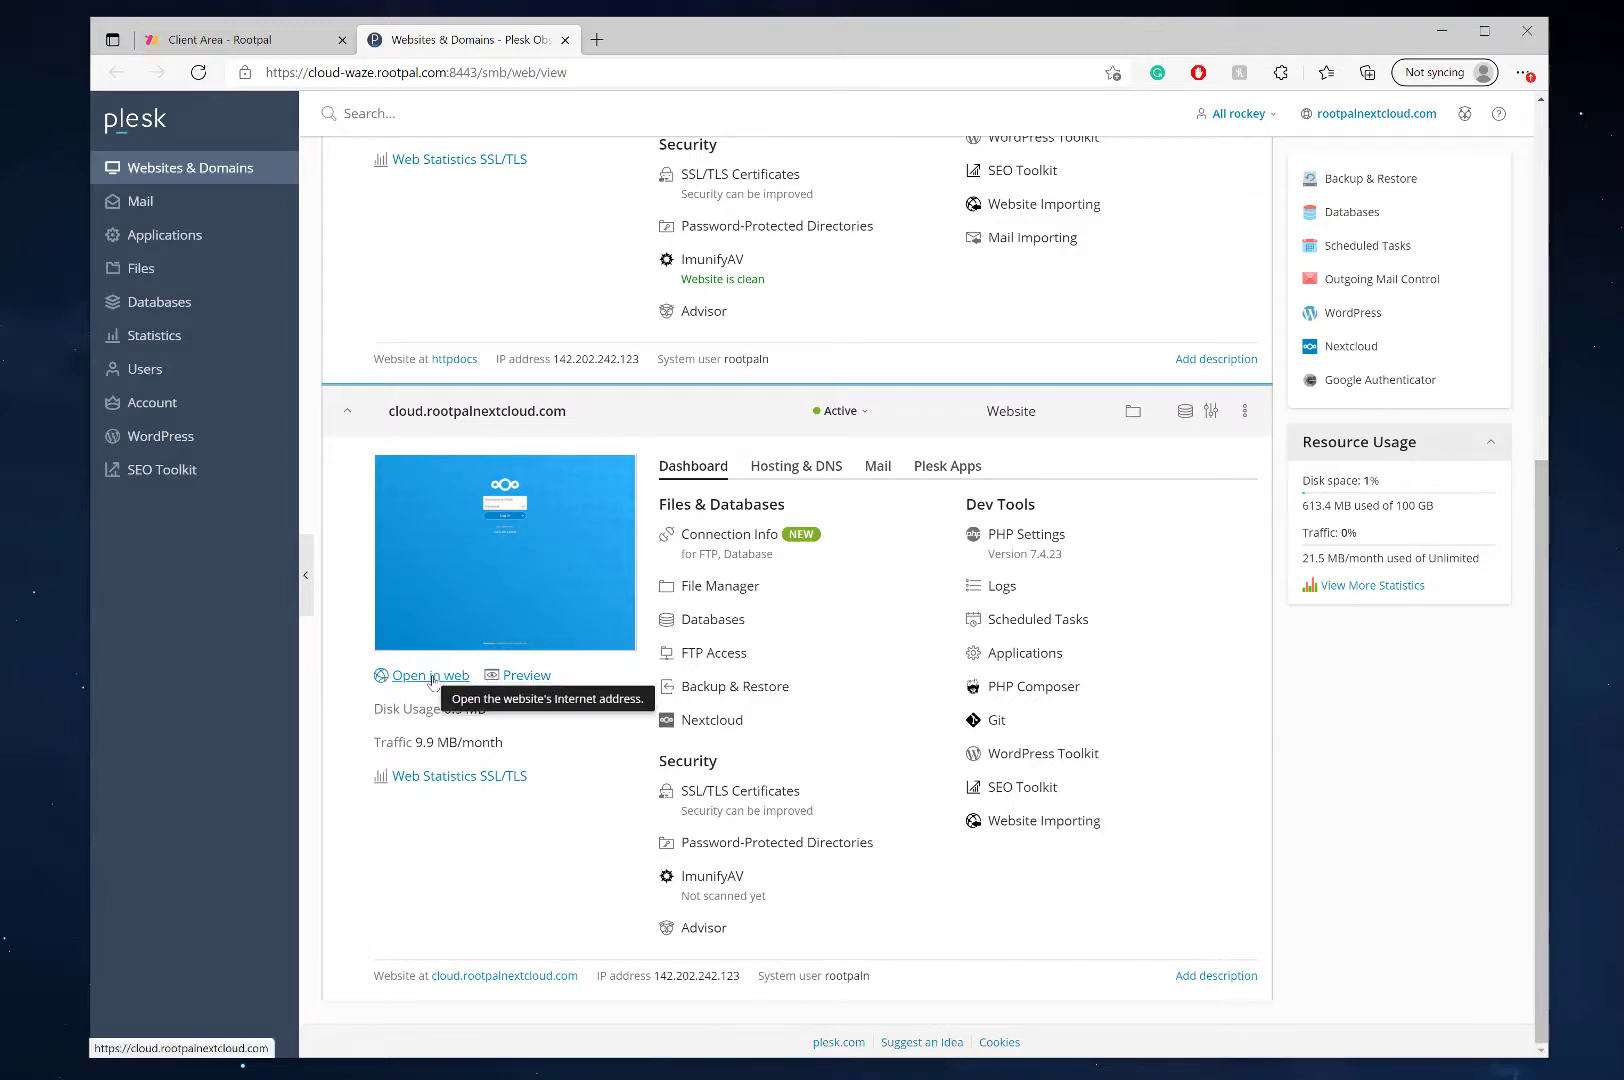
- Open the site's Nextcloud page showing version 22.1.1.2 and 21.8 MB used
left_click(1373, 348)
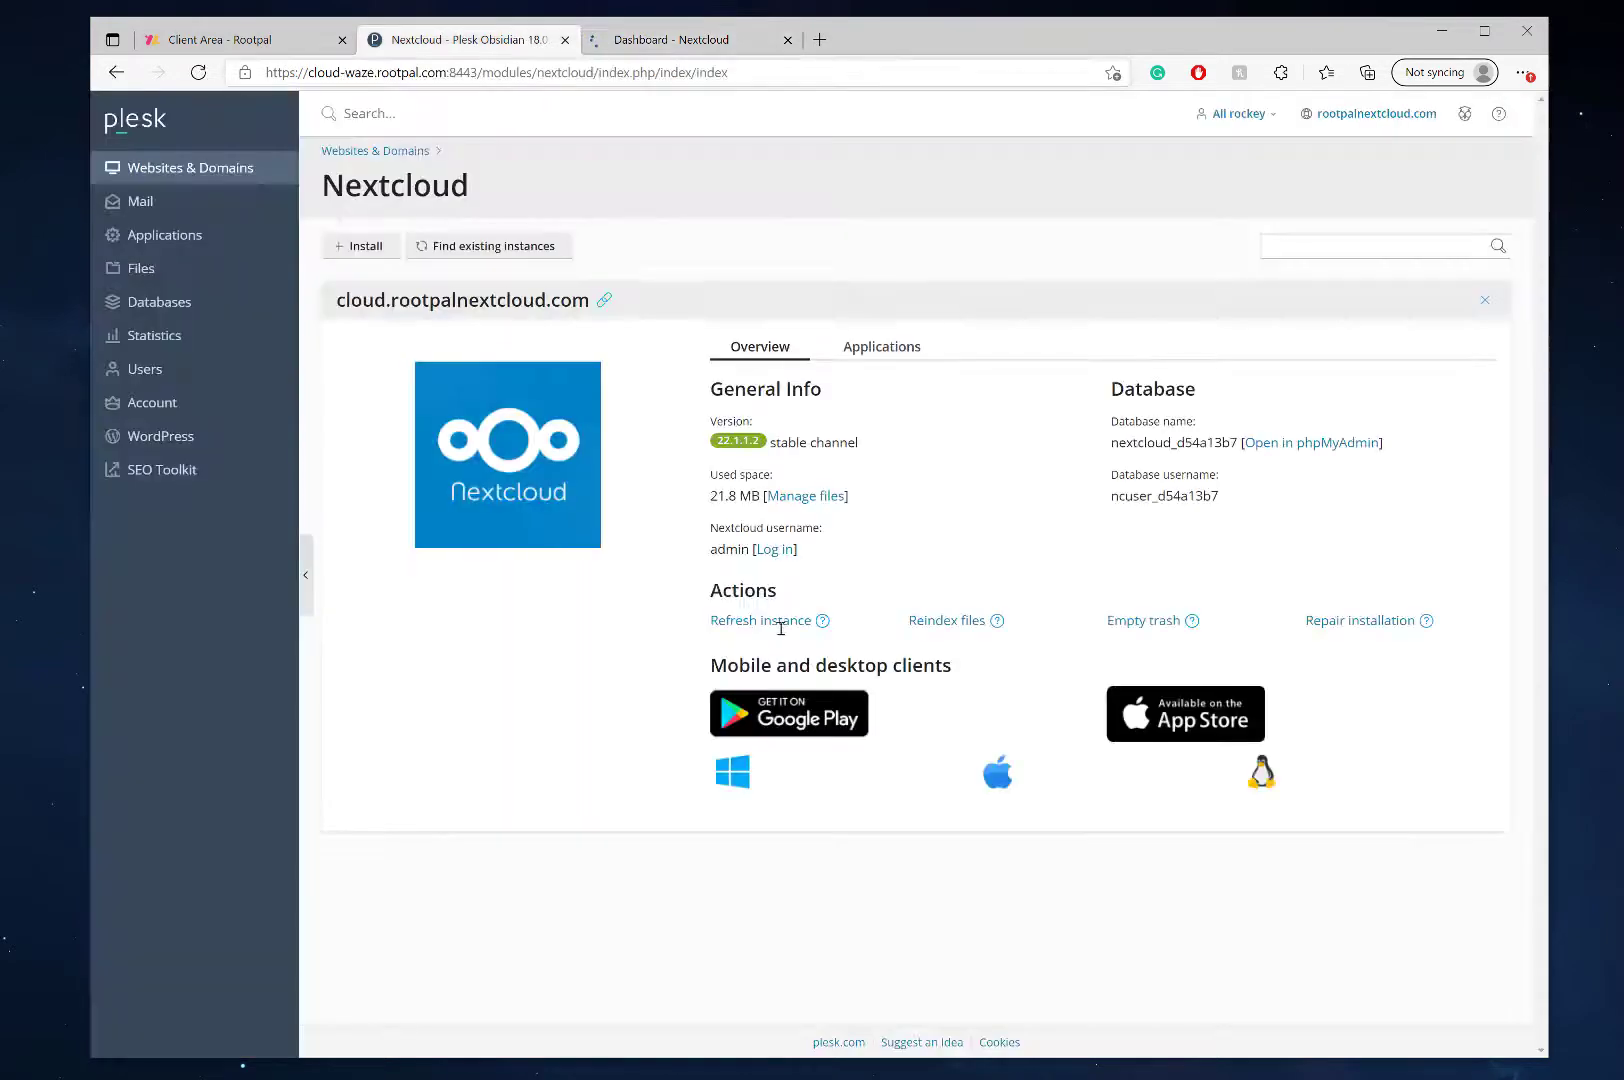
- Switch to the Nextcloud Dashboard tab and go to Apps from the account menu
left_click(665, 40)
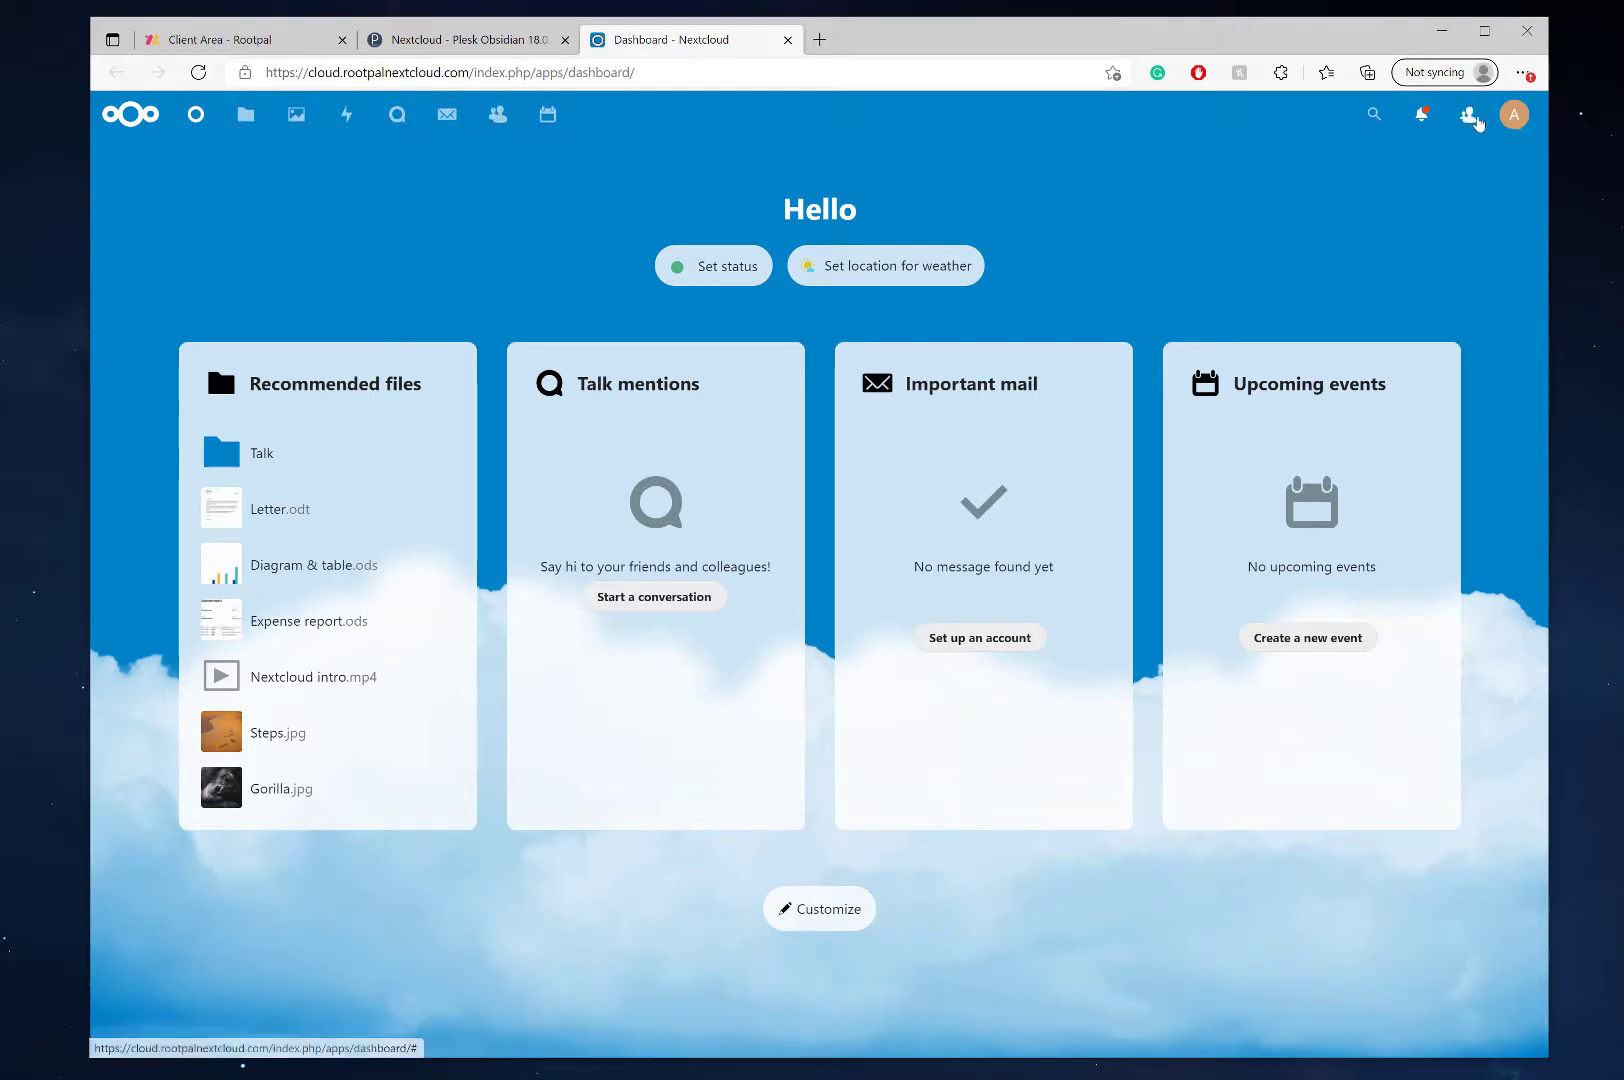
left_click(1514, 114)
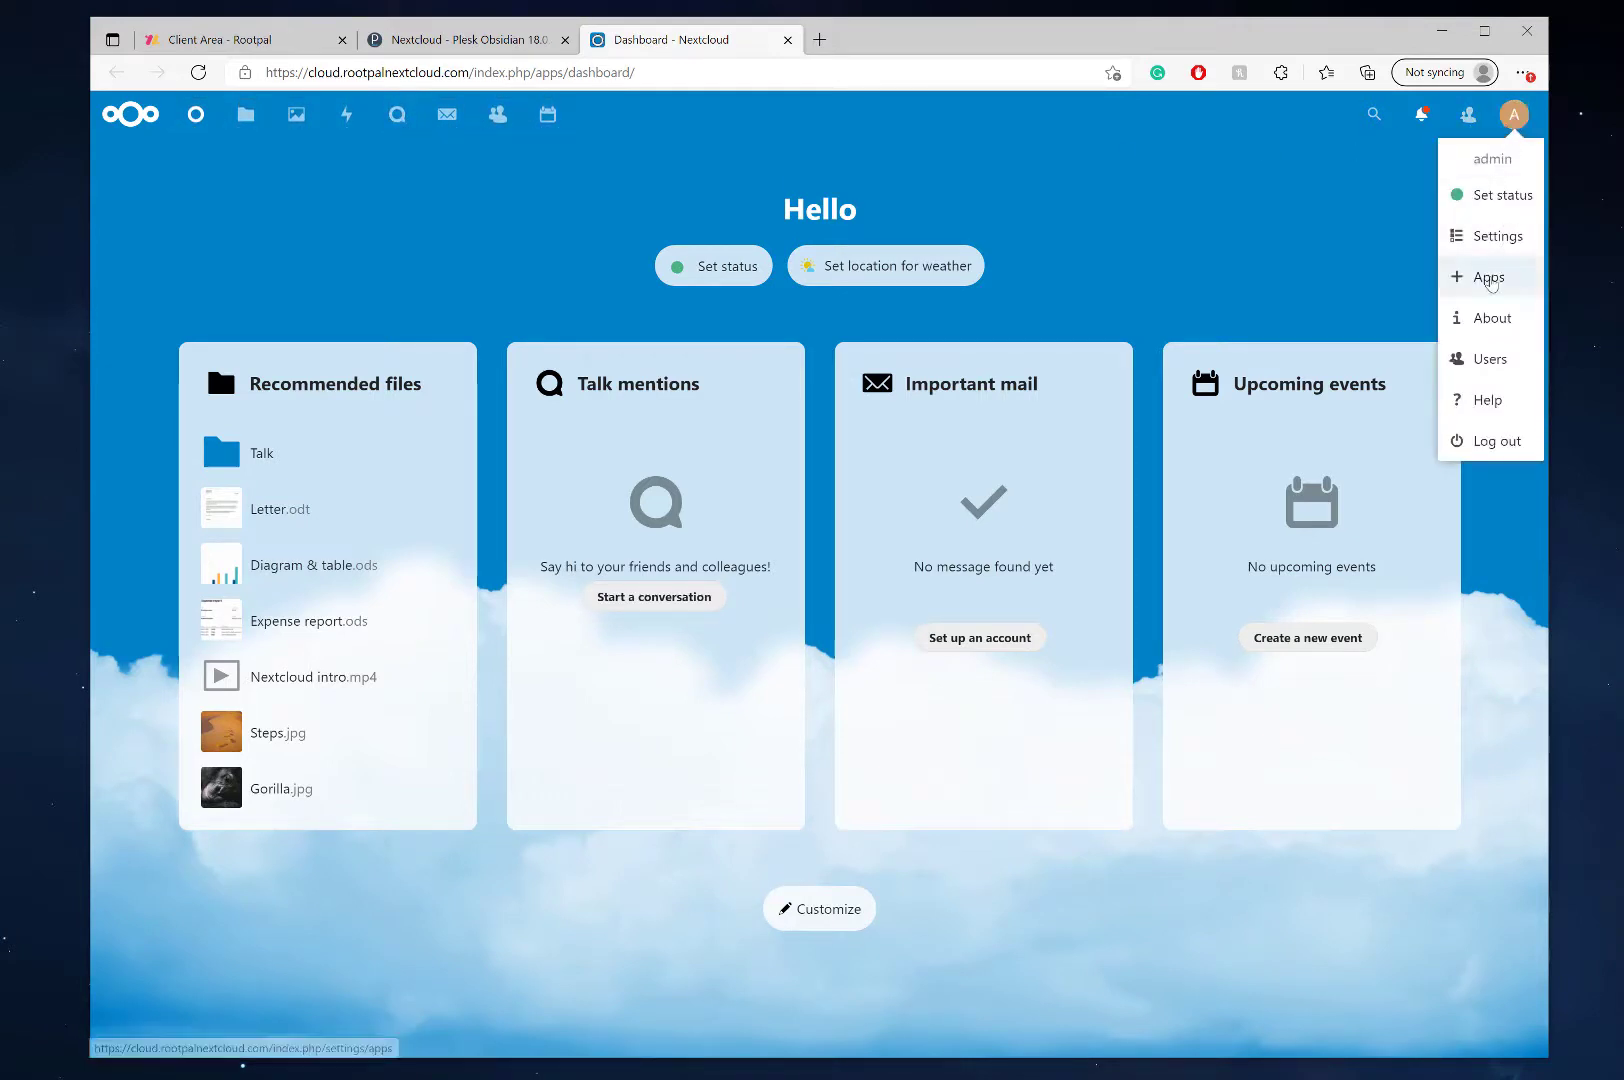
left_click(1489, 280)
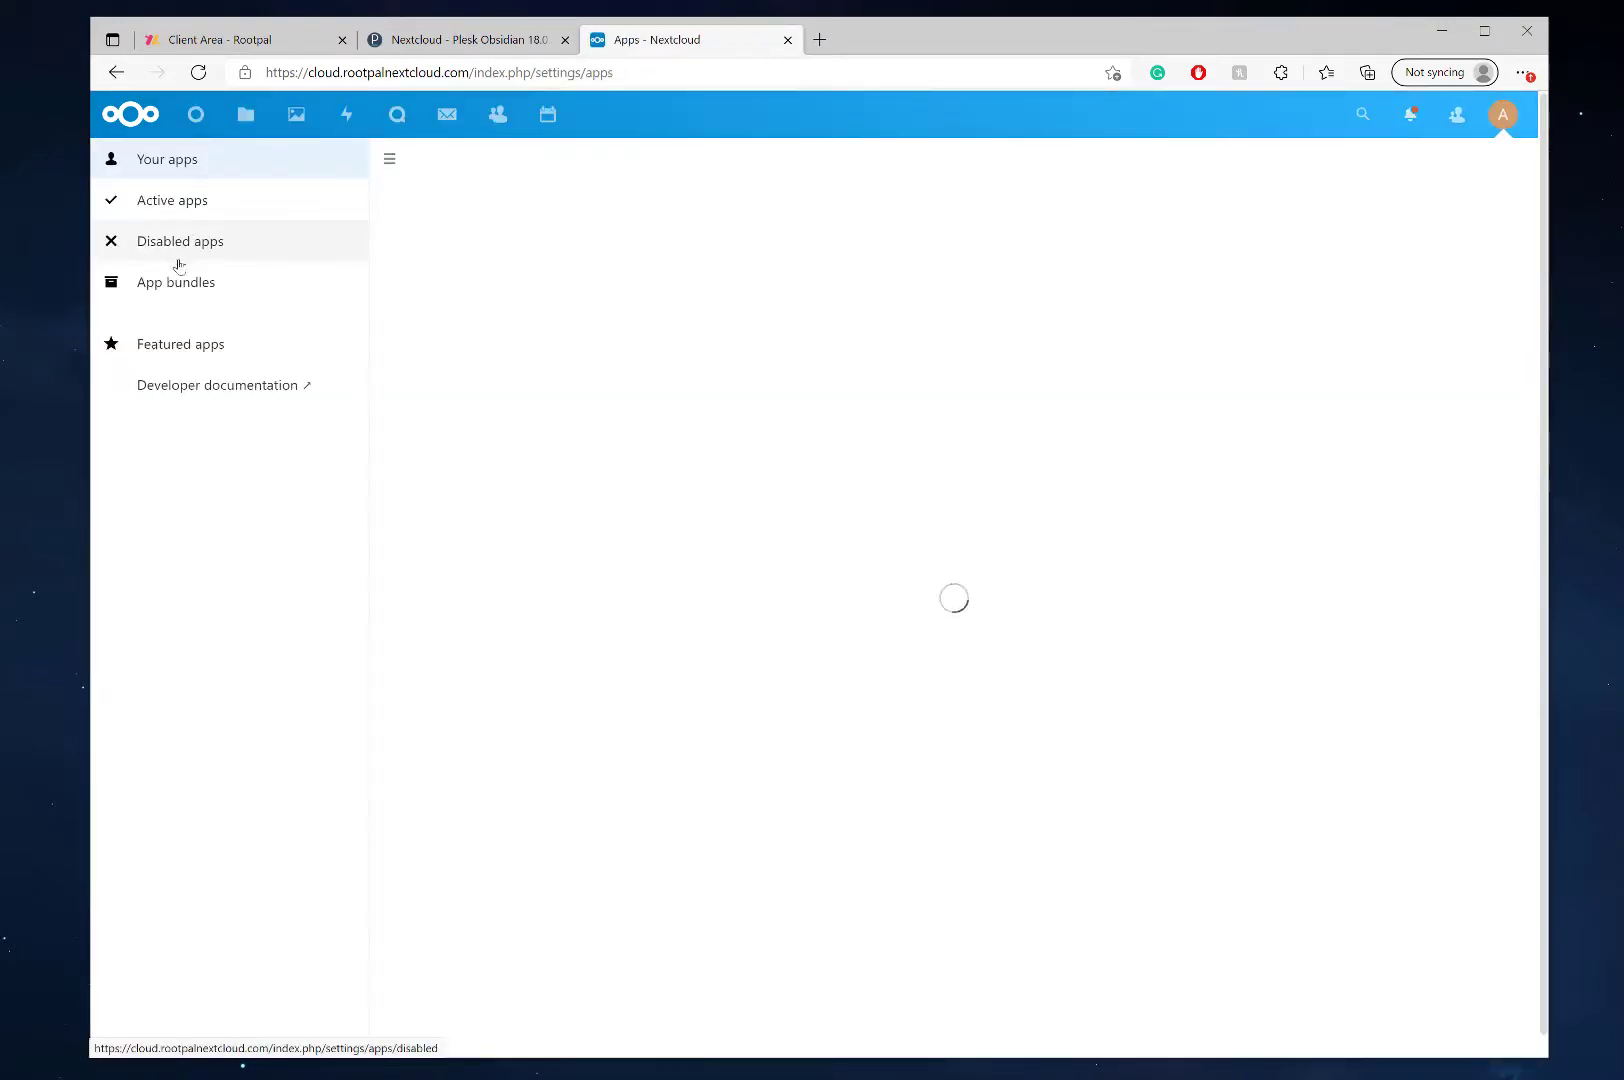
- Show App bundles and check that Talk 12.1.1 is enabled in the Hub bundle
left_click(187, 291)
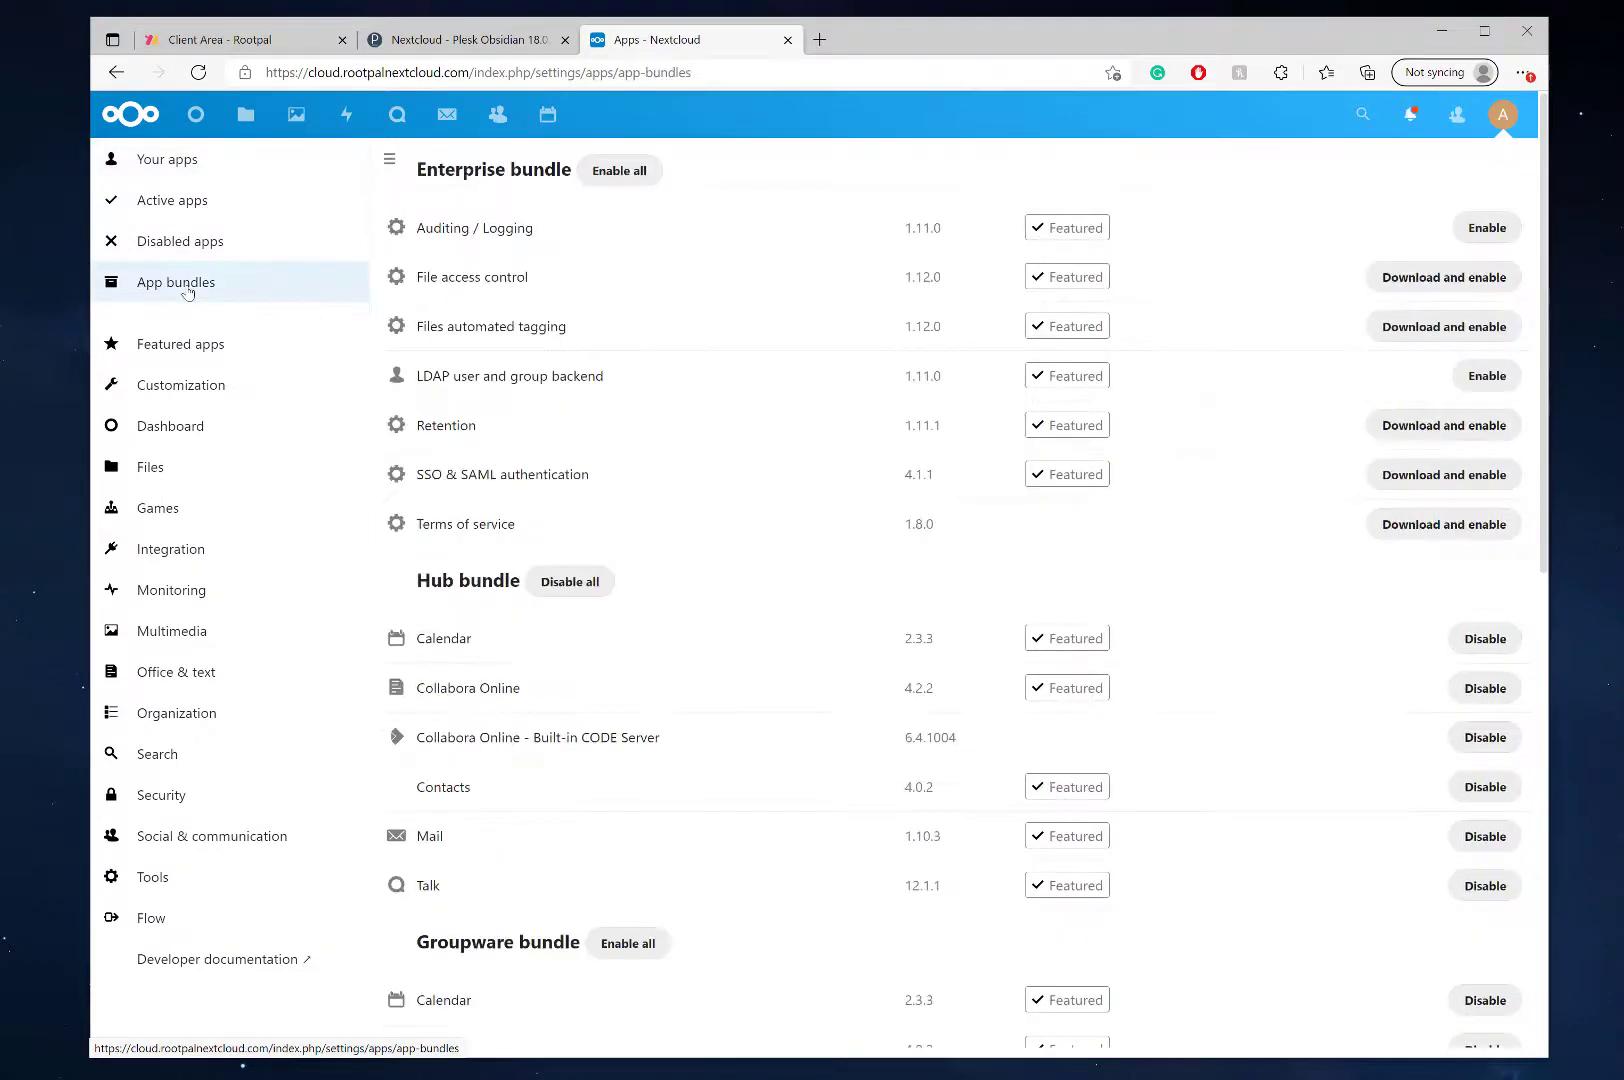
scroll(620, 471, "down", 2)
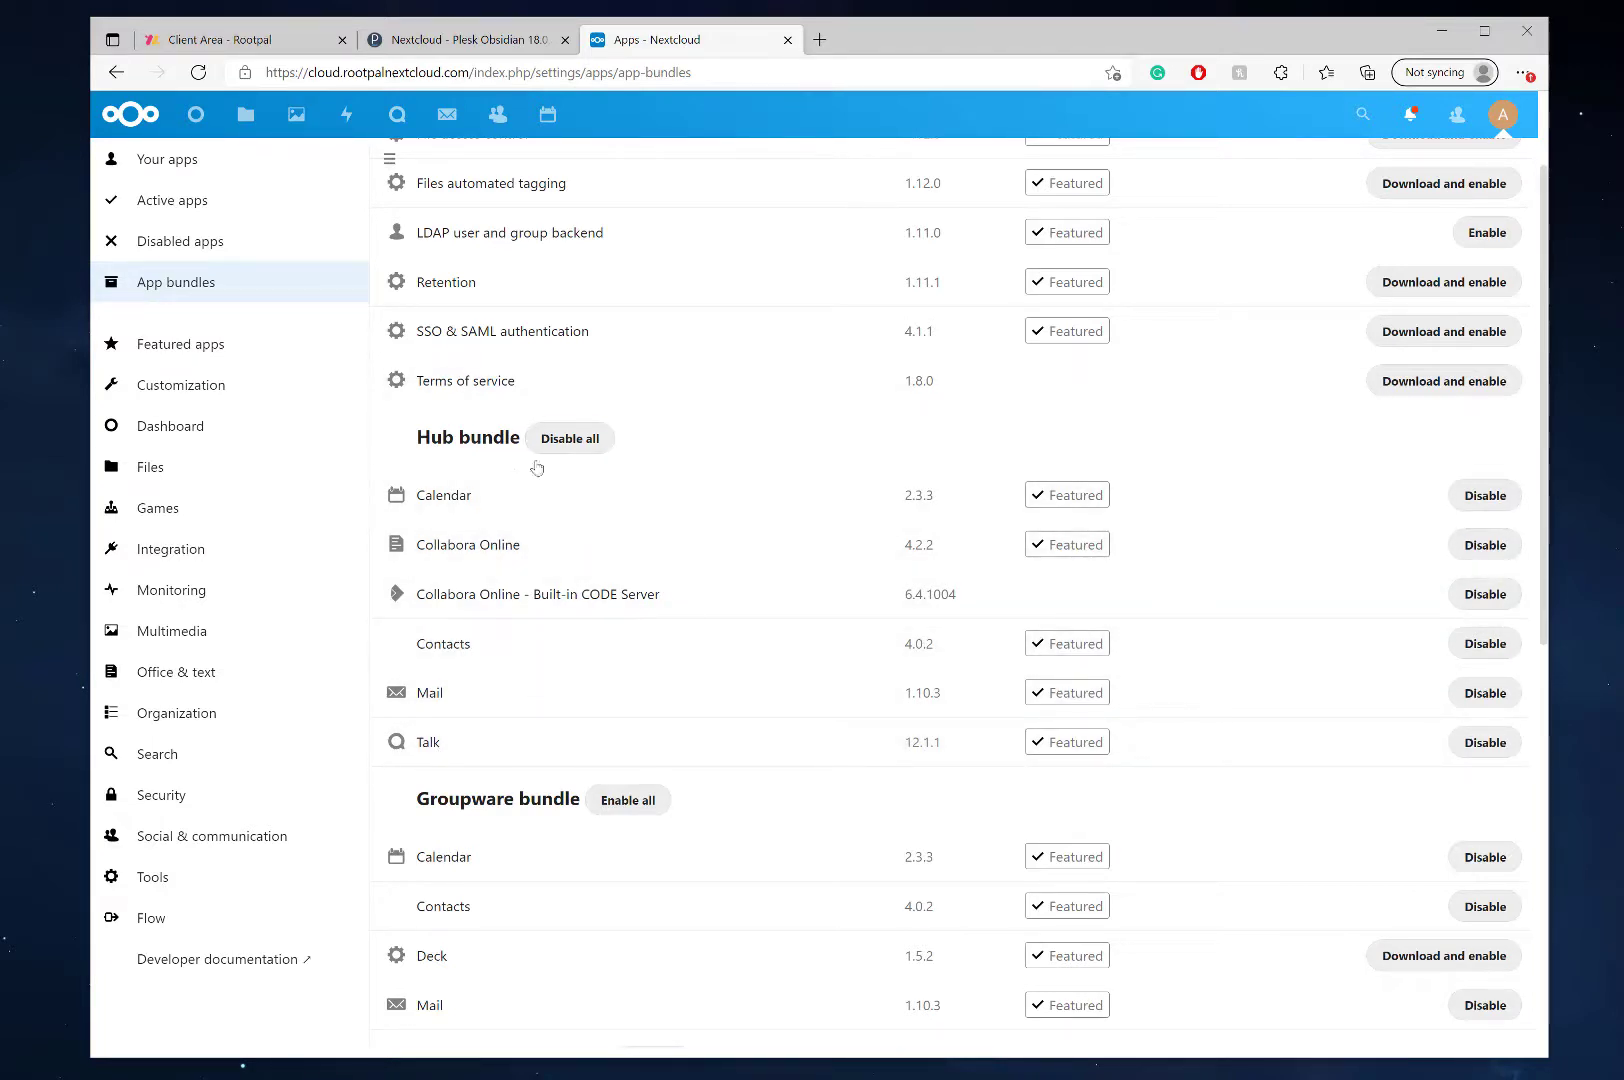
scroll(625, 706, "down", 3)
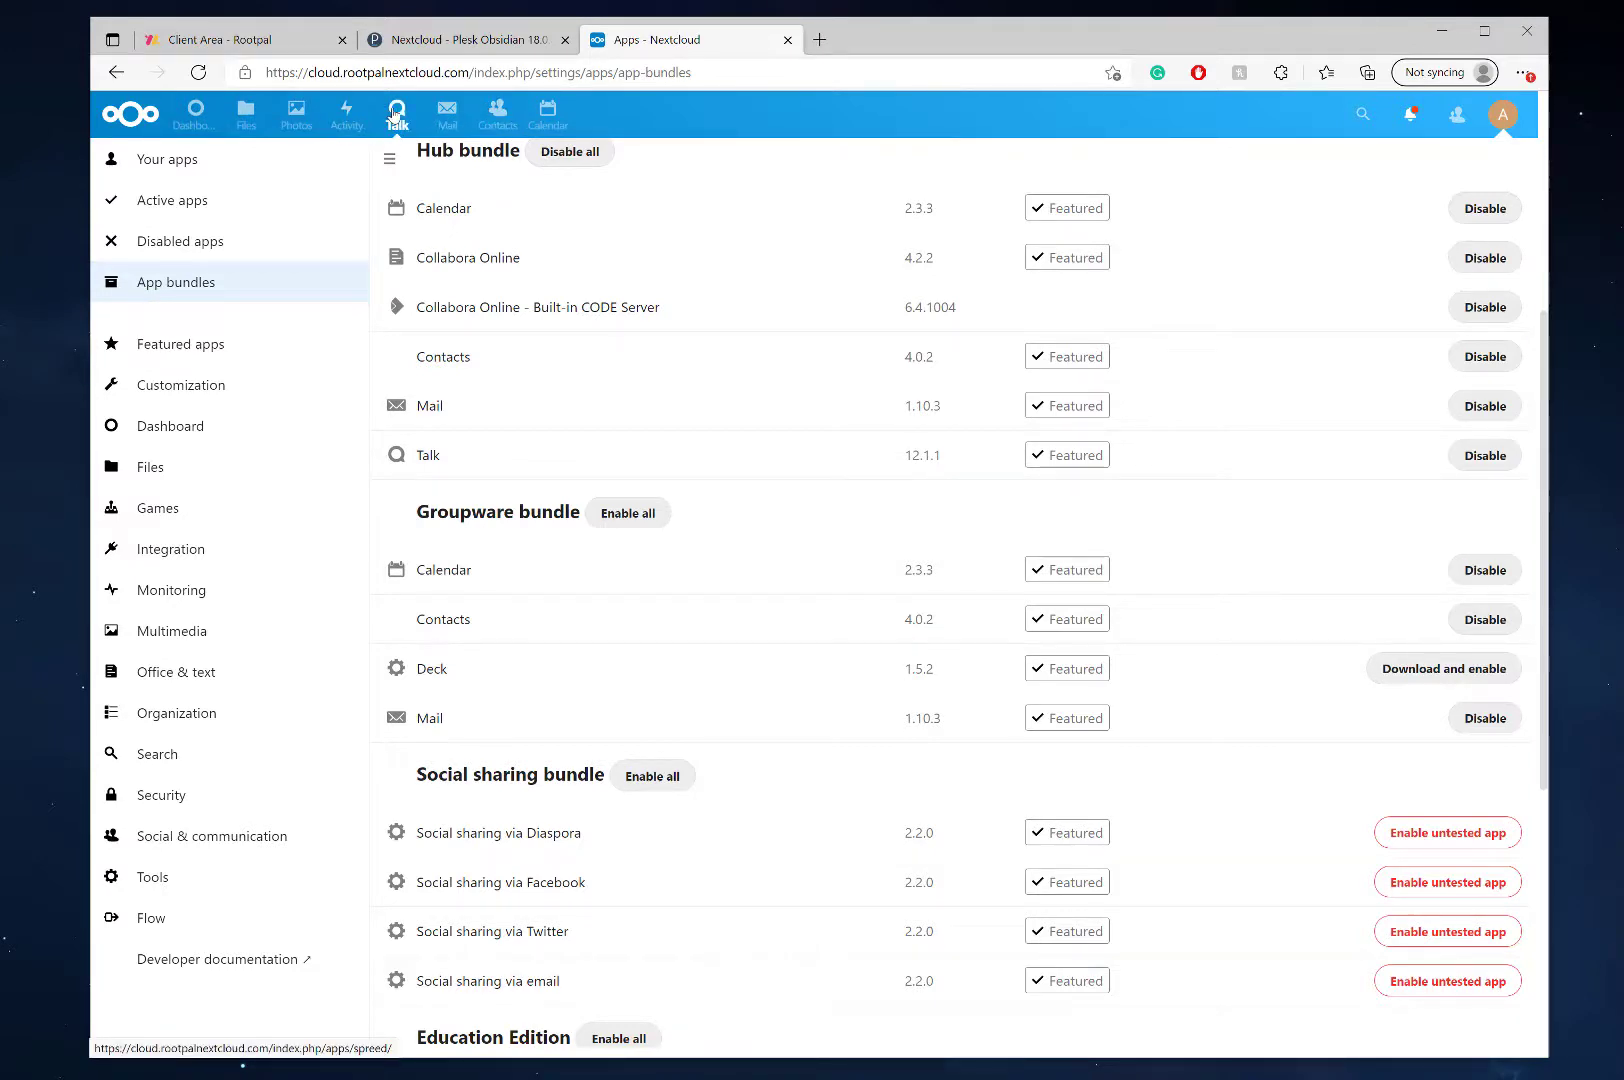
scroll(550, 300, "up", 2)
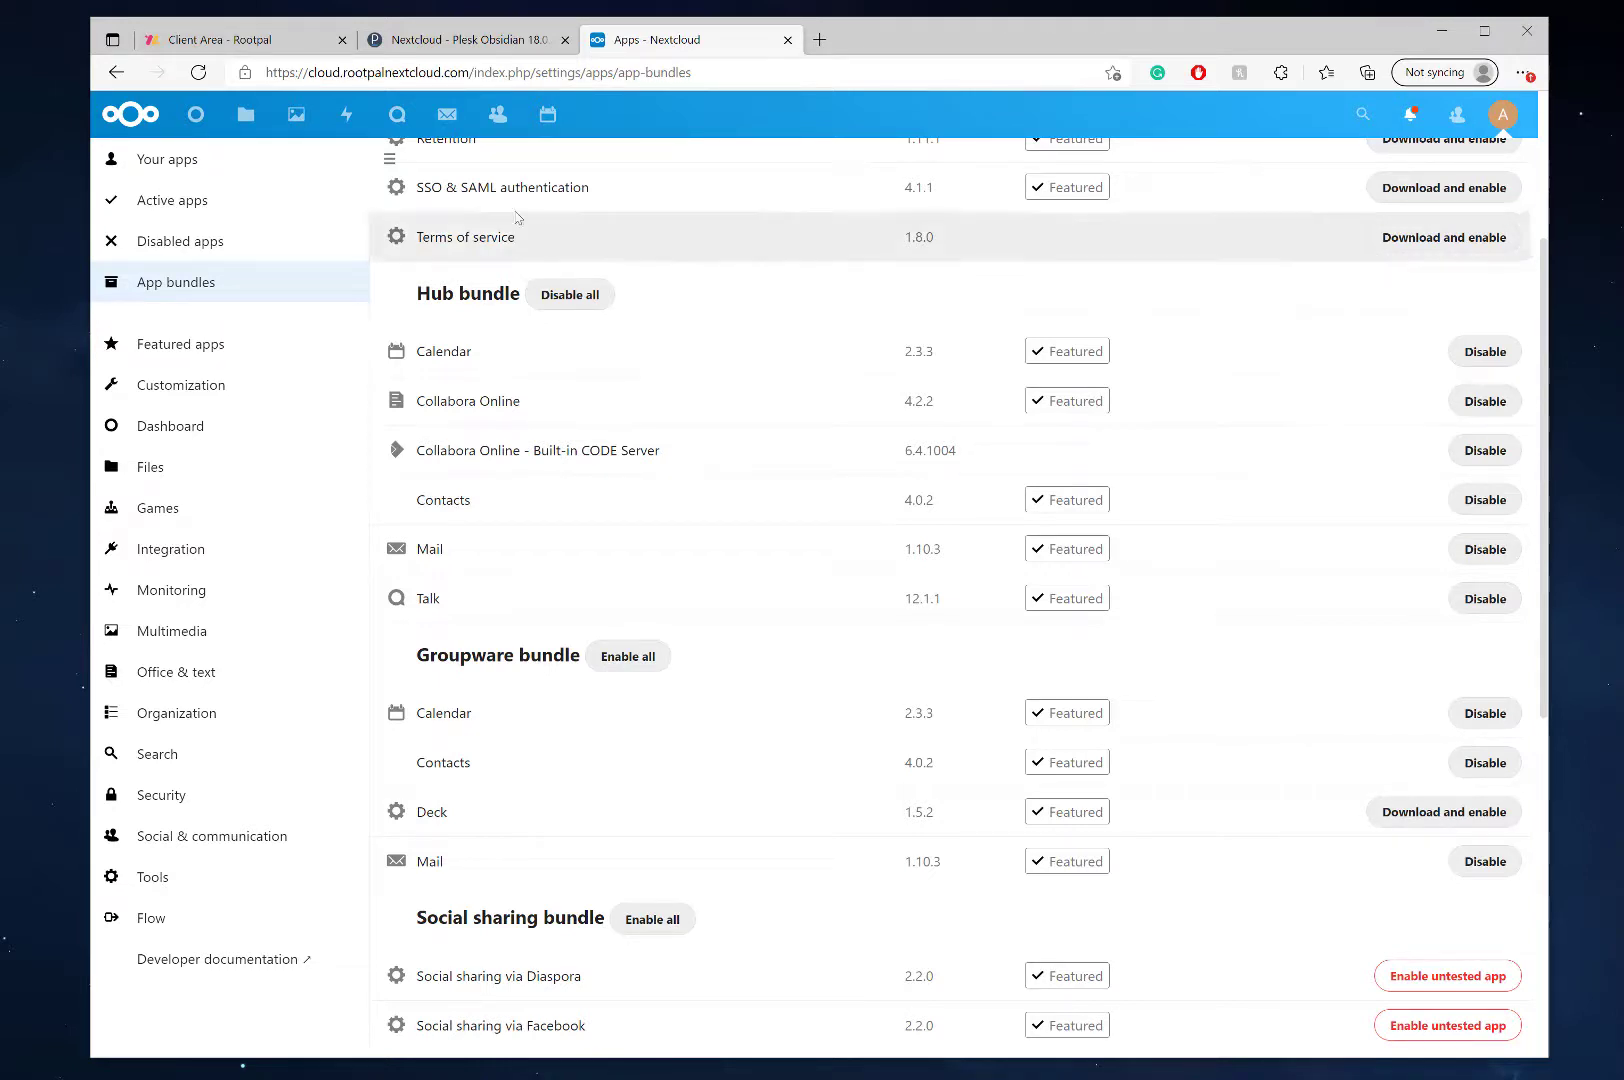
- Open the Talk app and shift the browser window slightly left
left_click(405, 122)
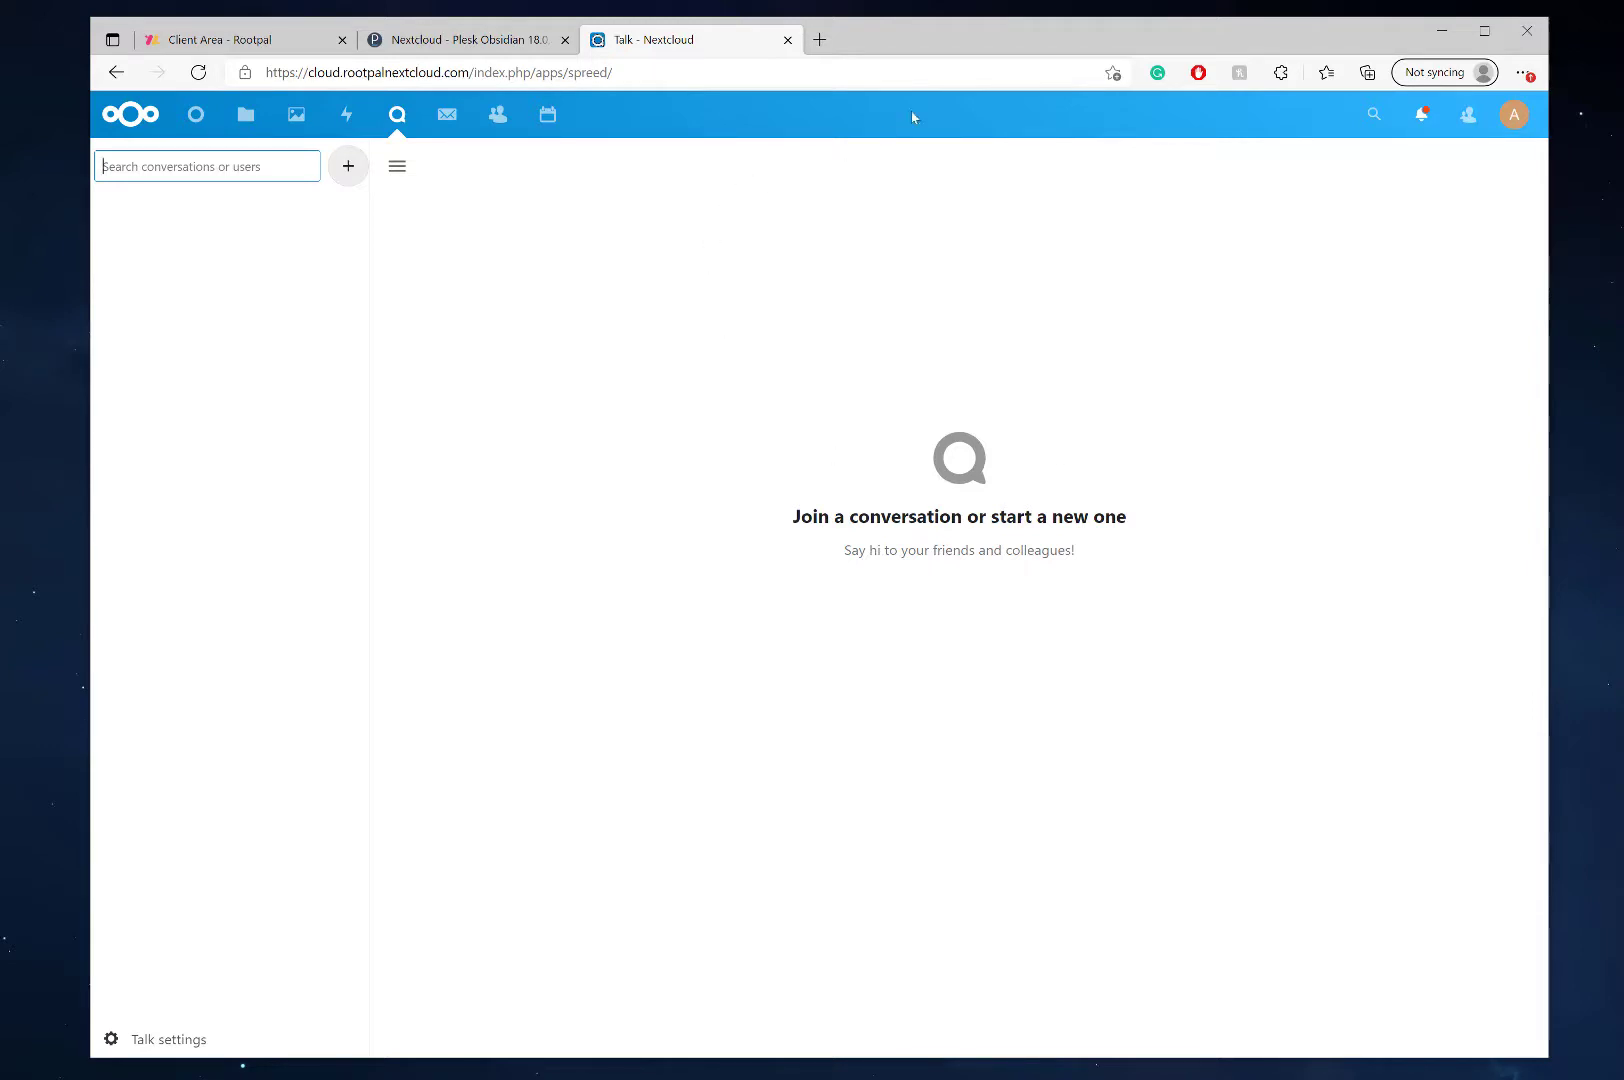
left_click_drag(966, 51, 952, 49)
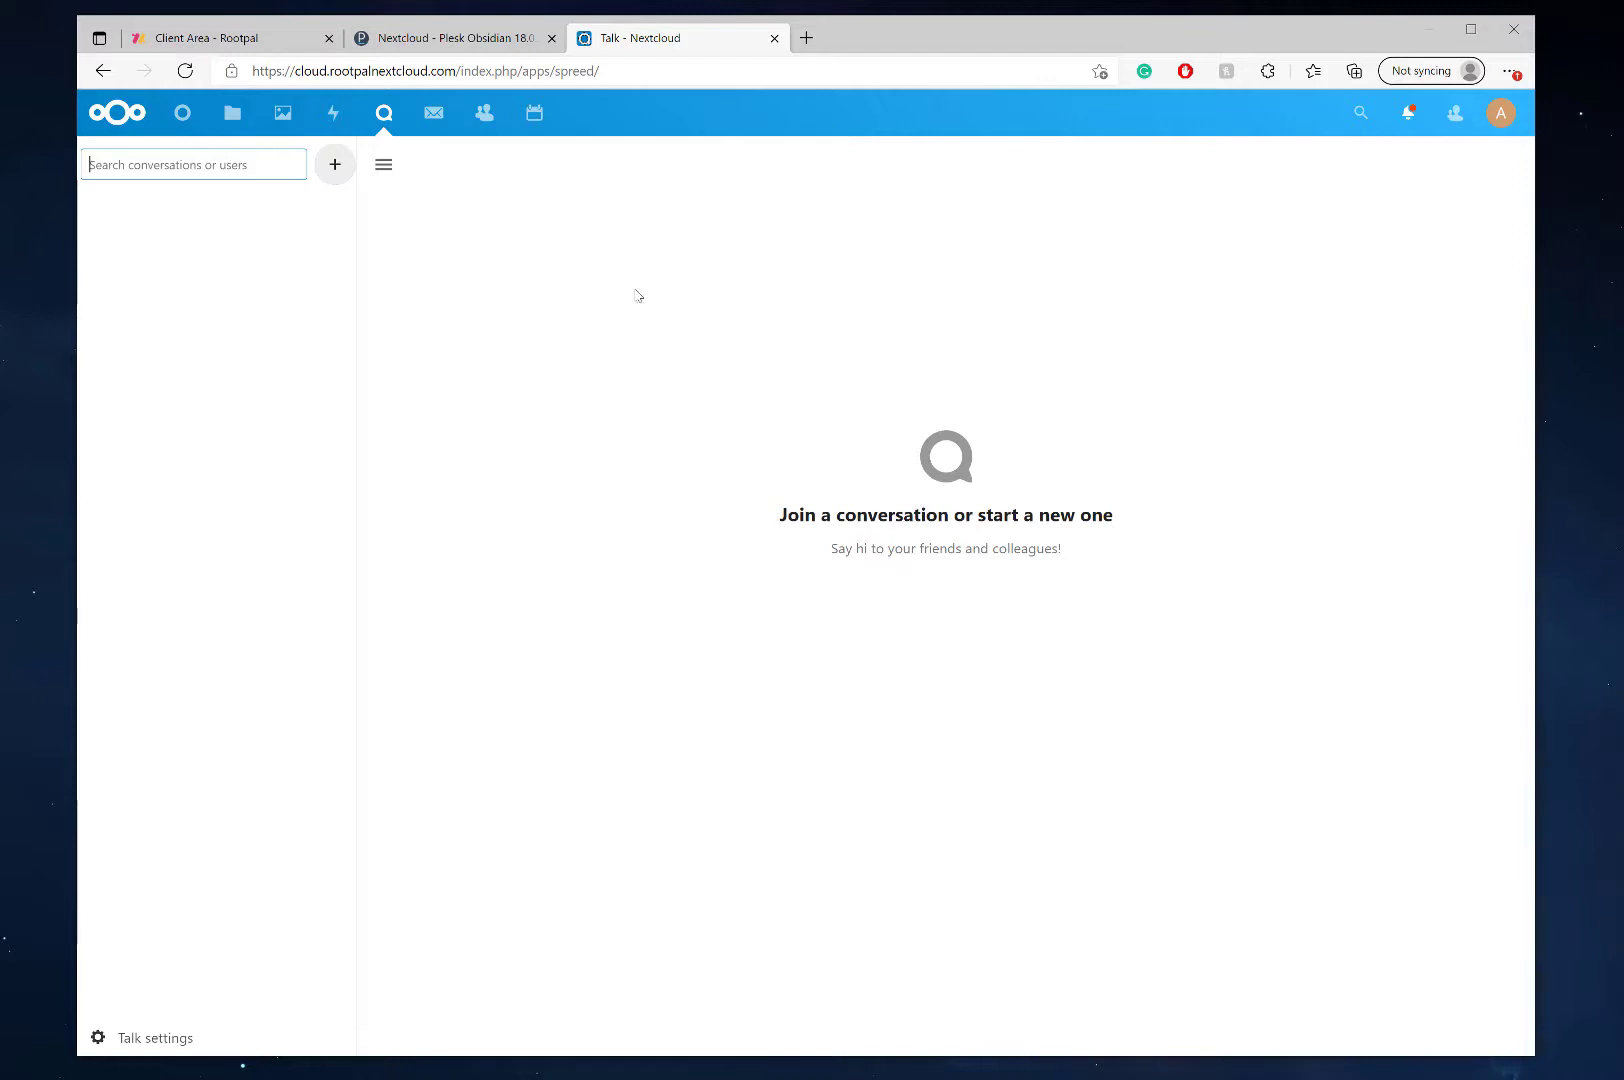
- Start a new conversation named 'Sales Call' allowing guests via link, with password protection off
left_click(336, 164)
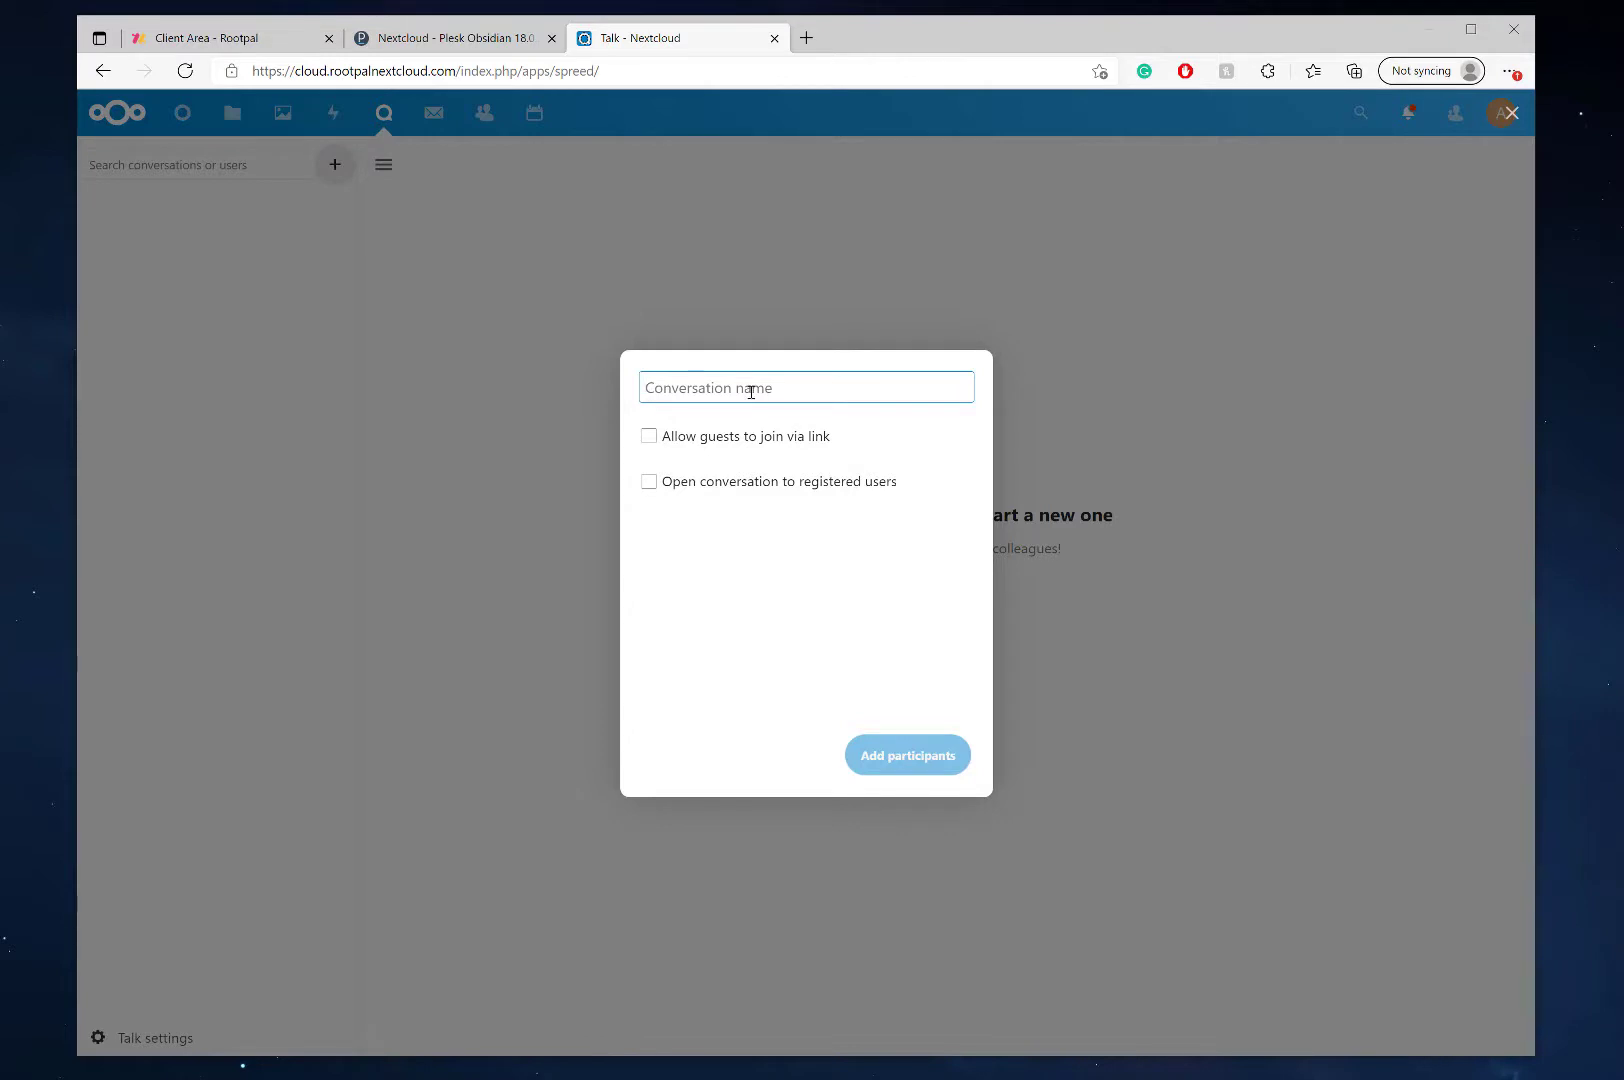
type("Sales call")
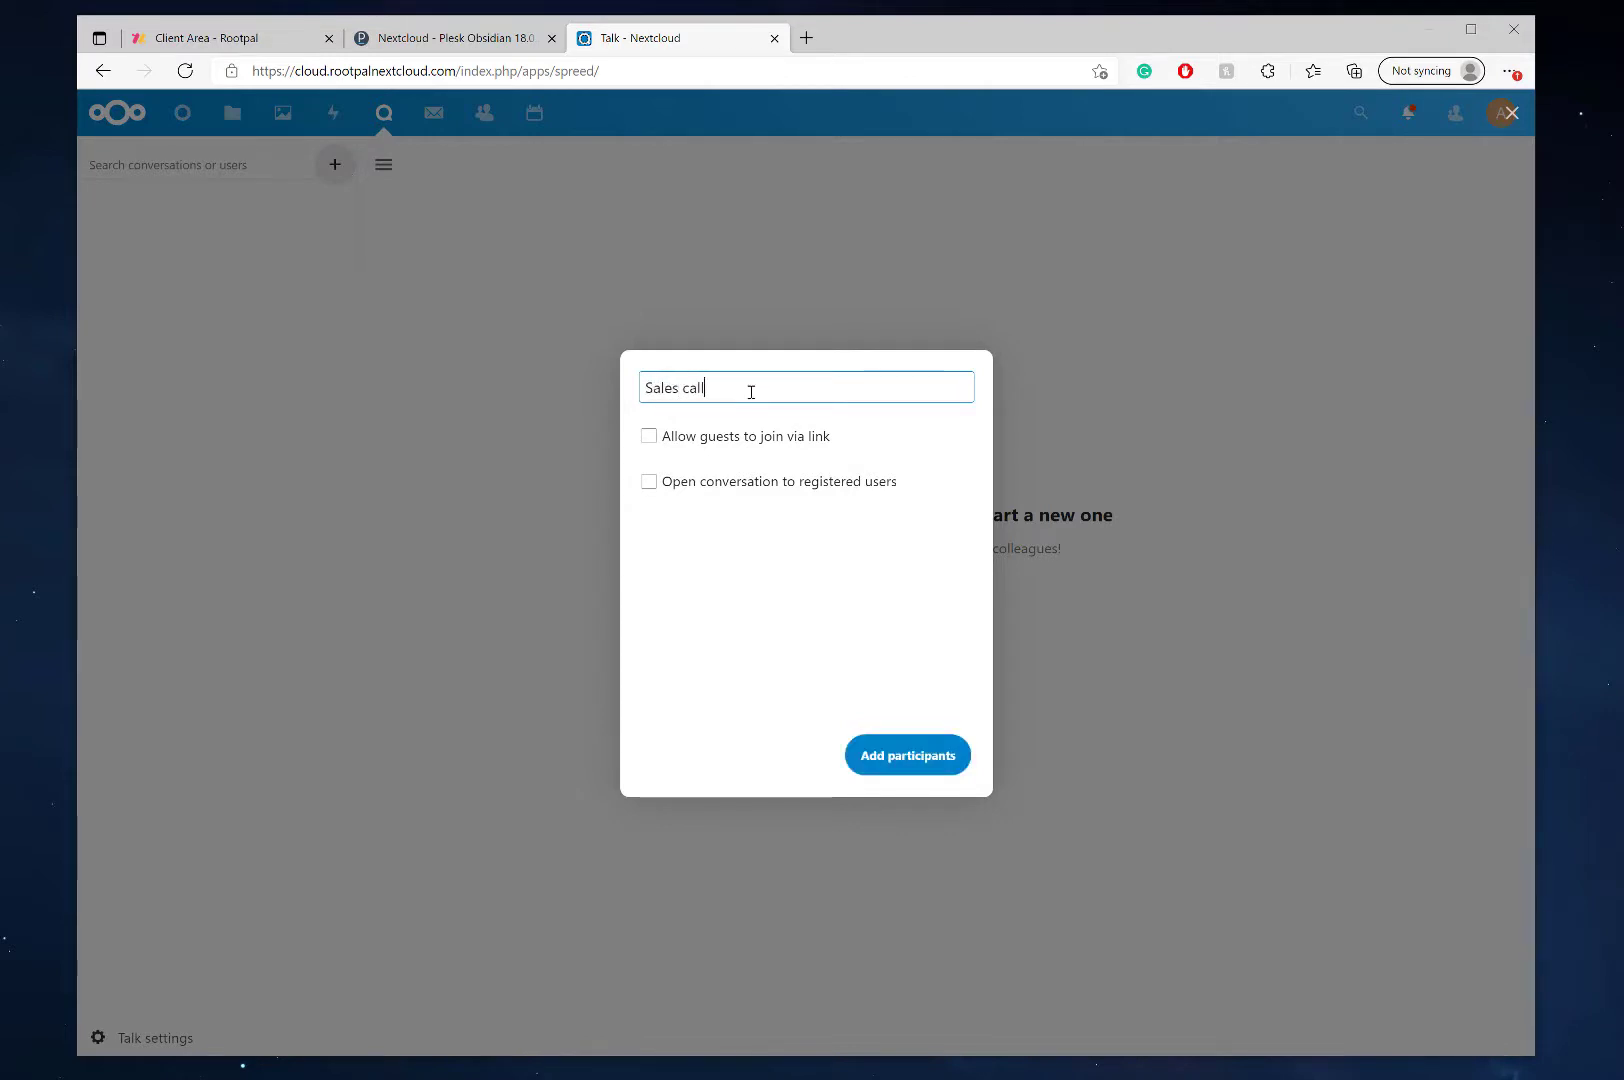
key("BackSpace")
key("BackSpace")
key("BackSpace")
key("BackSpace")
type("Call")
left_click(697, 446)
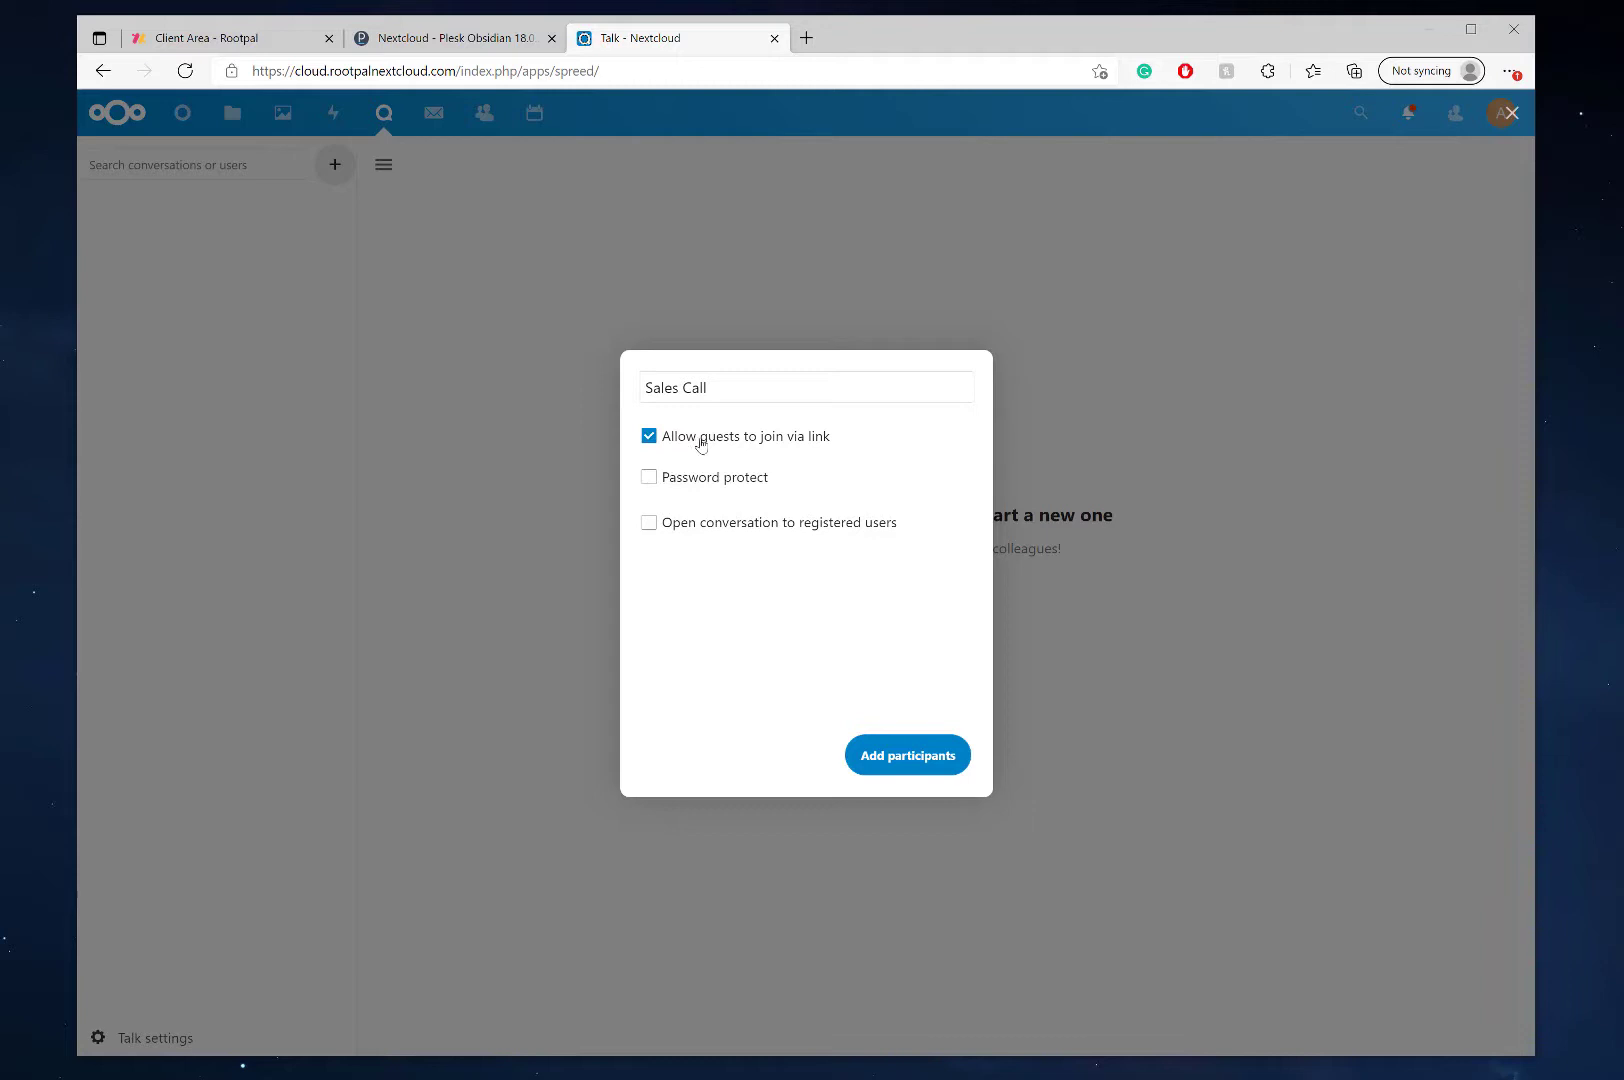
left_click(741, 480)
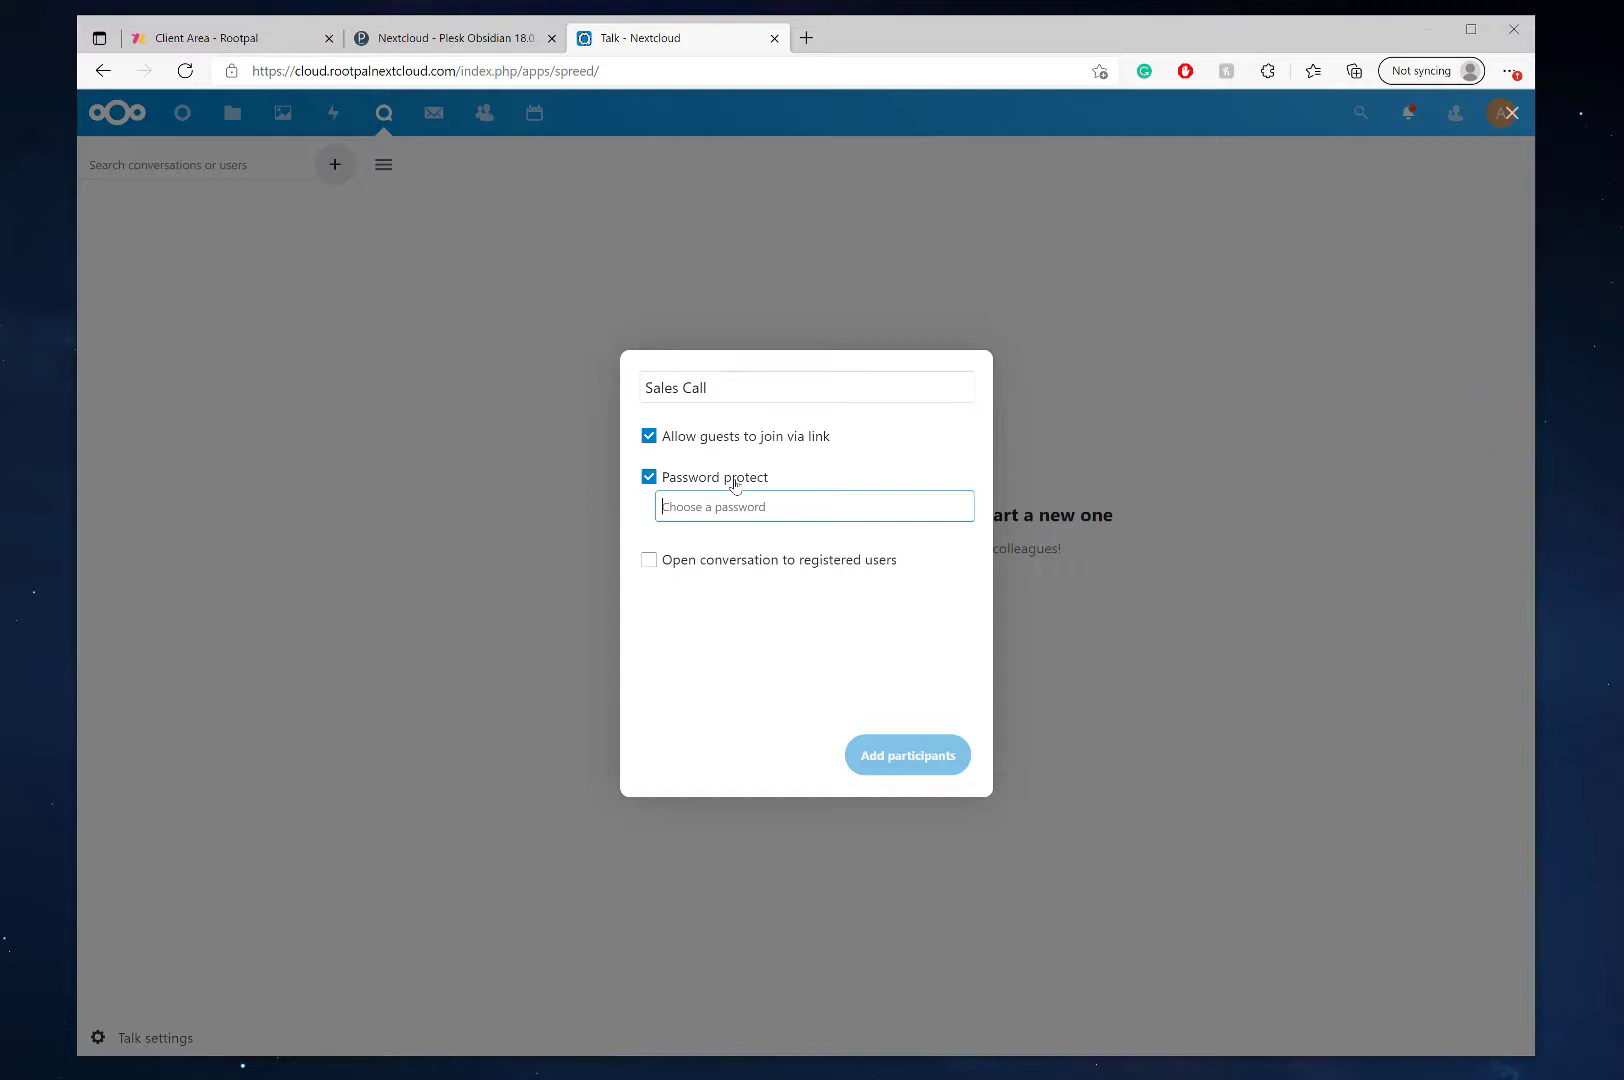
left_click(735, 483)
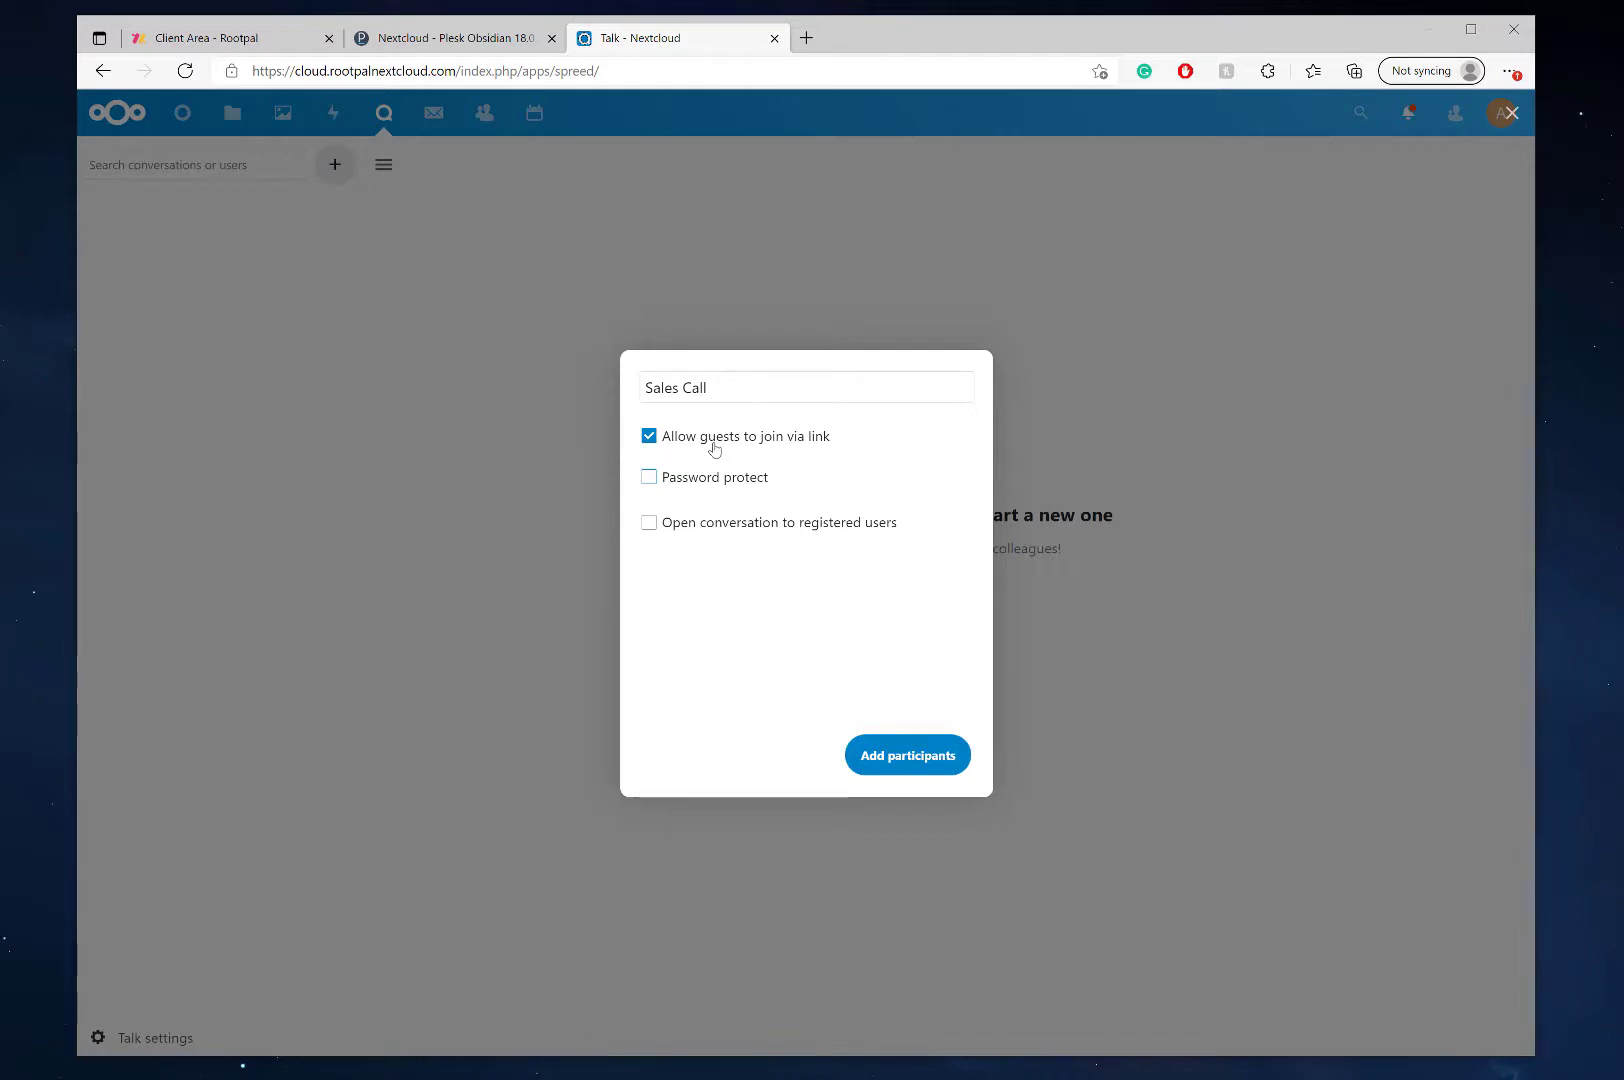
- Advance the Sales Call setup to the participants step
left_click(921, 758)
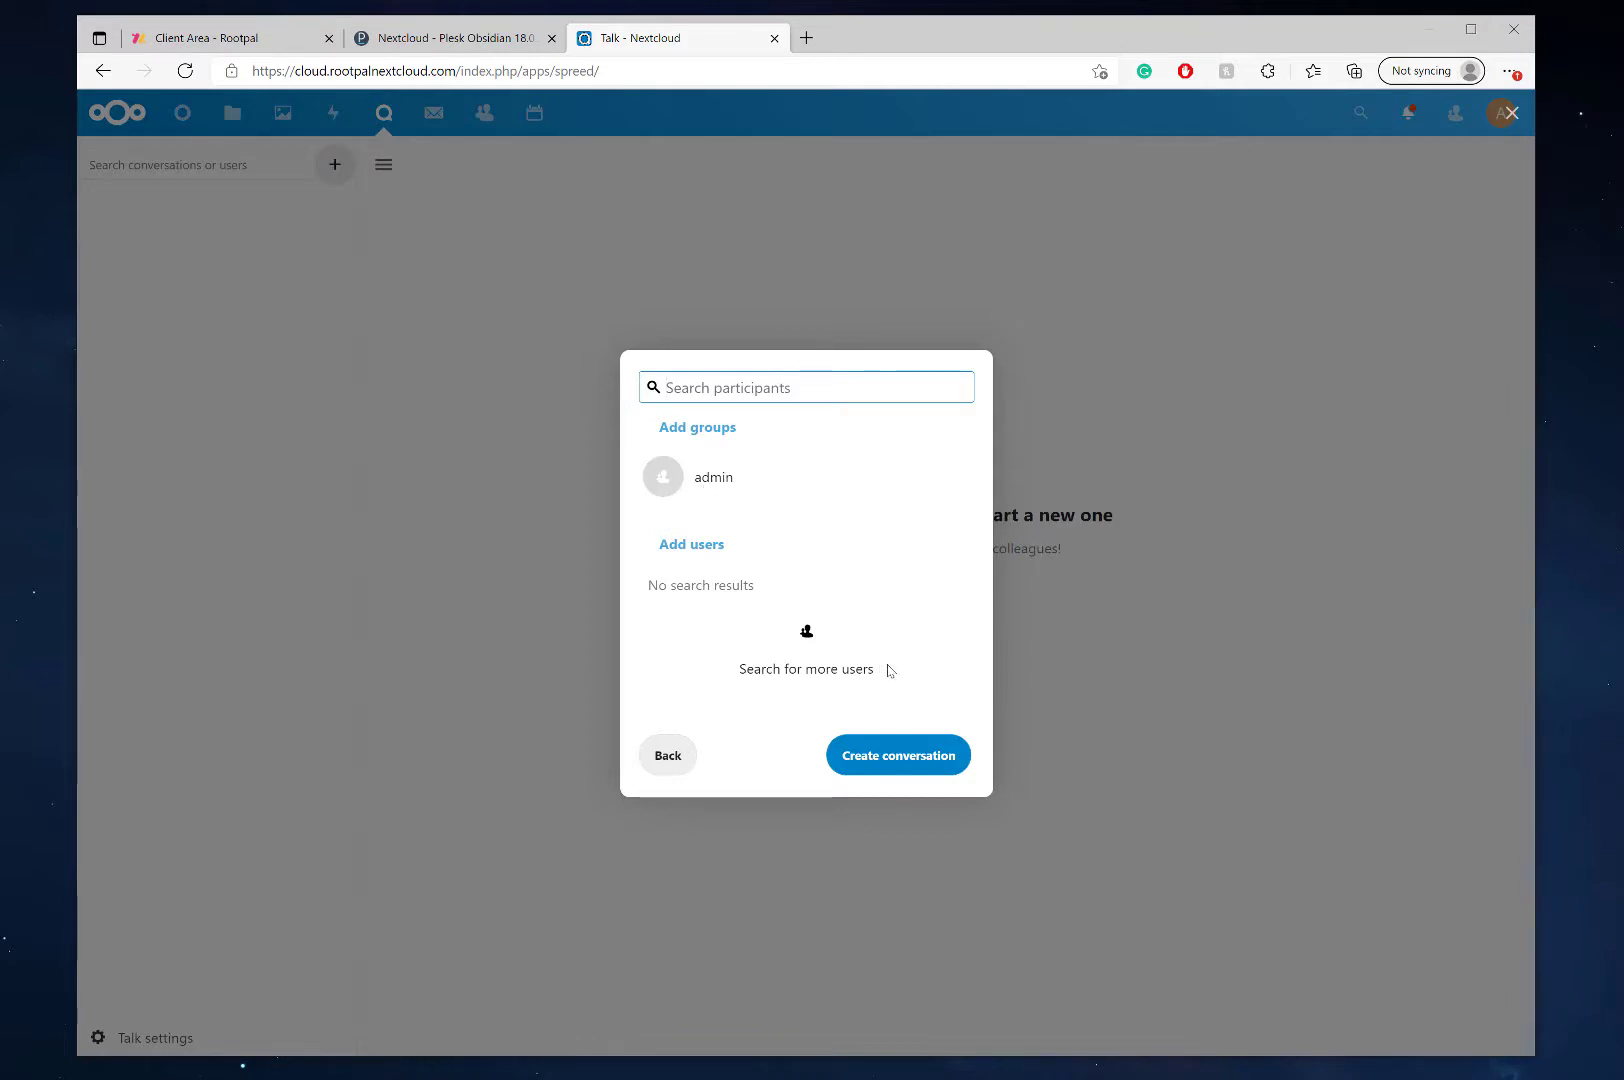
- Create Sales Call without participants, copy its guest link, and review the participants list
left_click(872, 763)
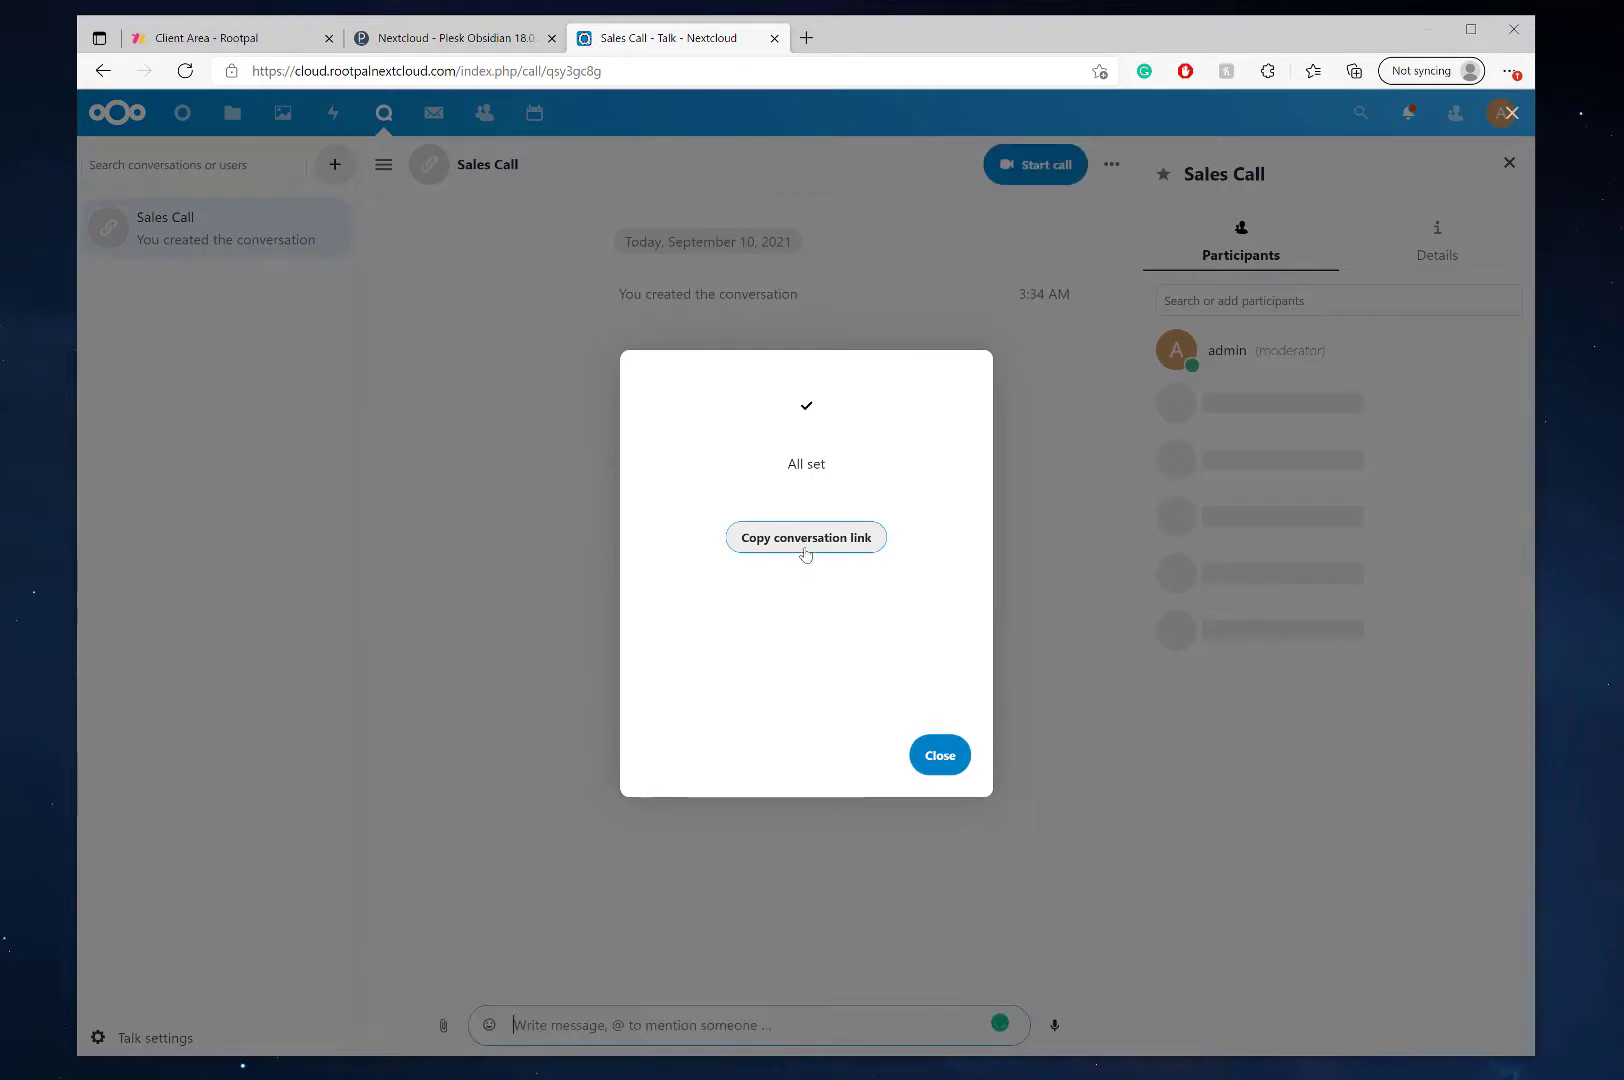
left_click(805, 540)
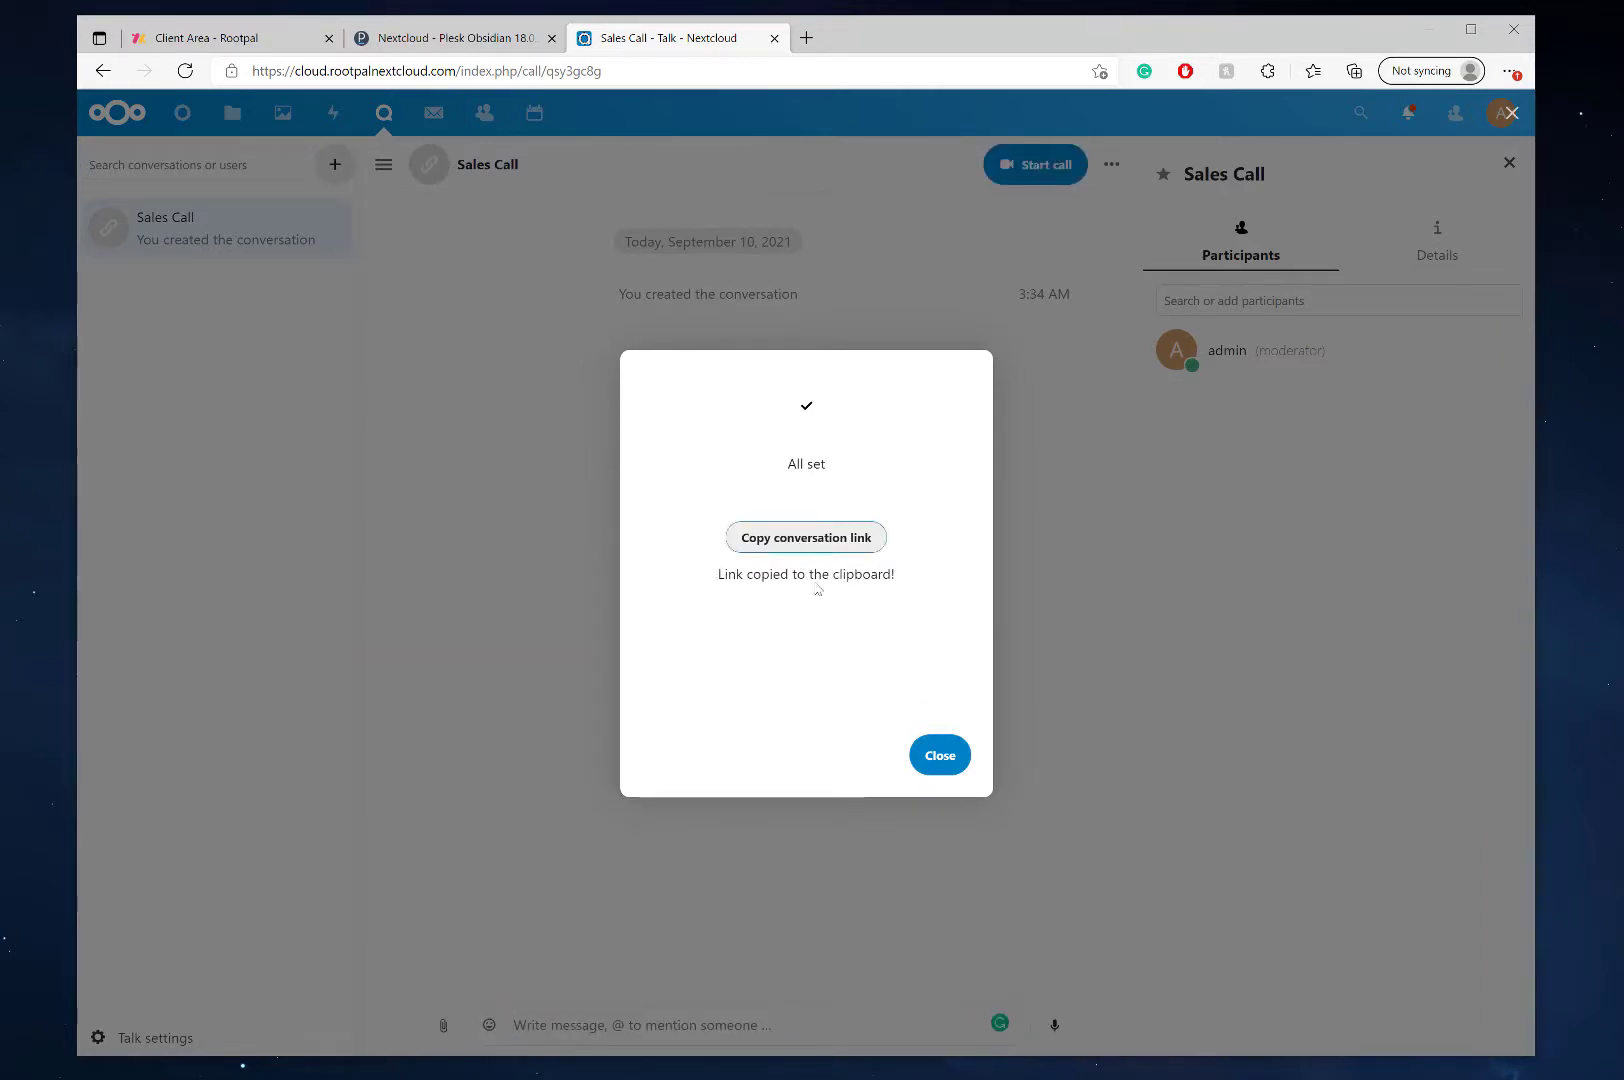
left_click(949, 753)
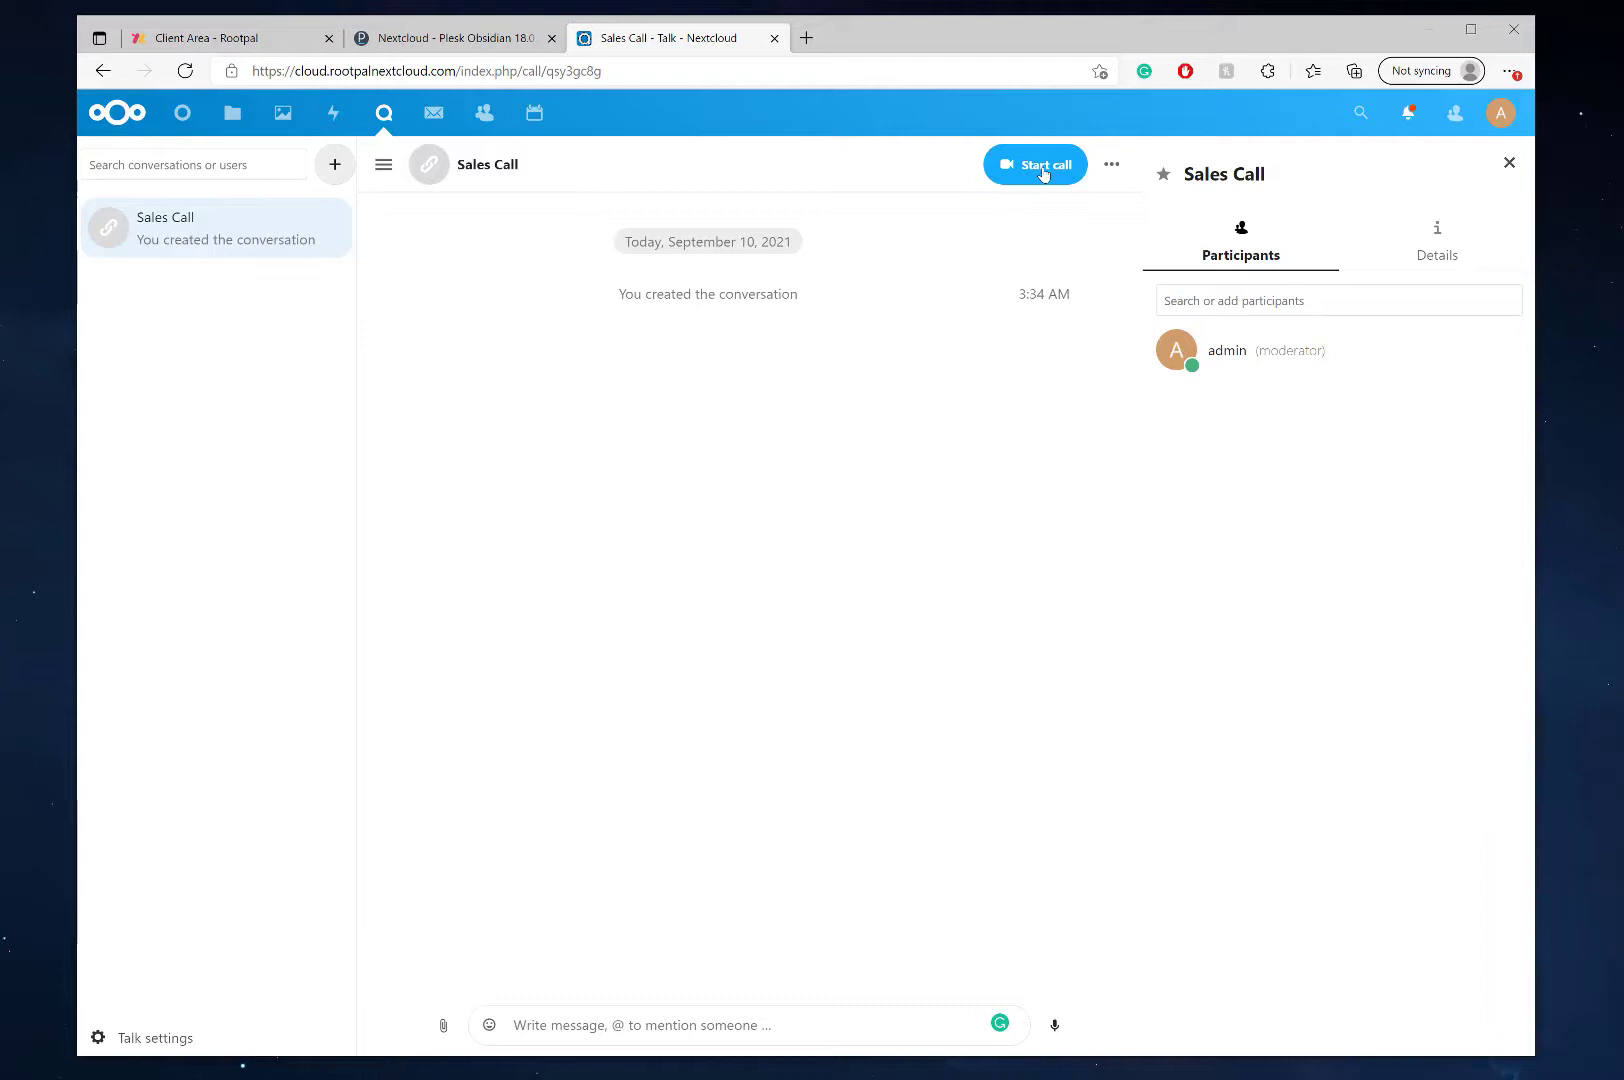
left_click(1425, 245)
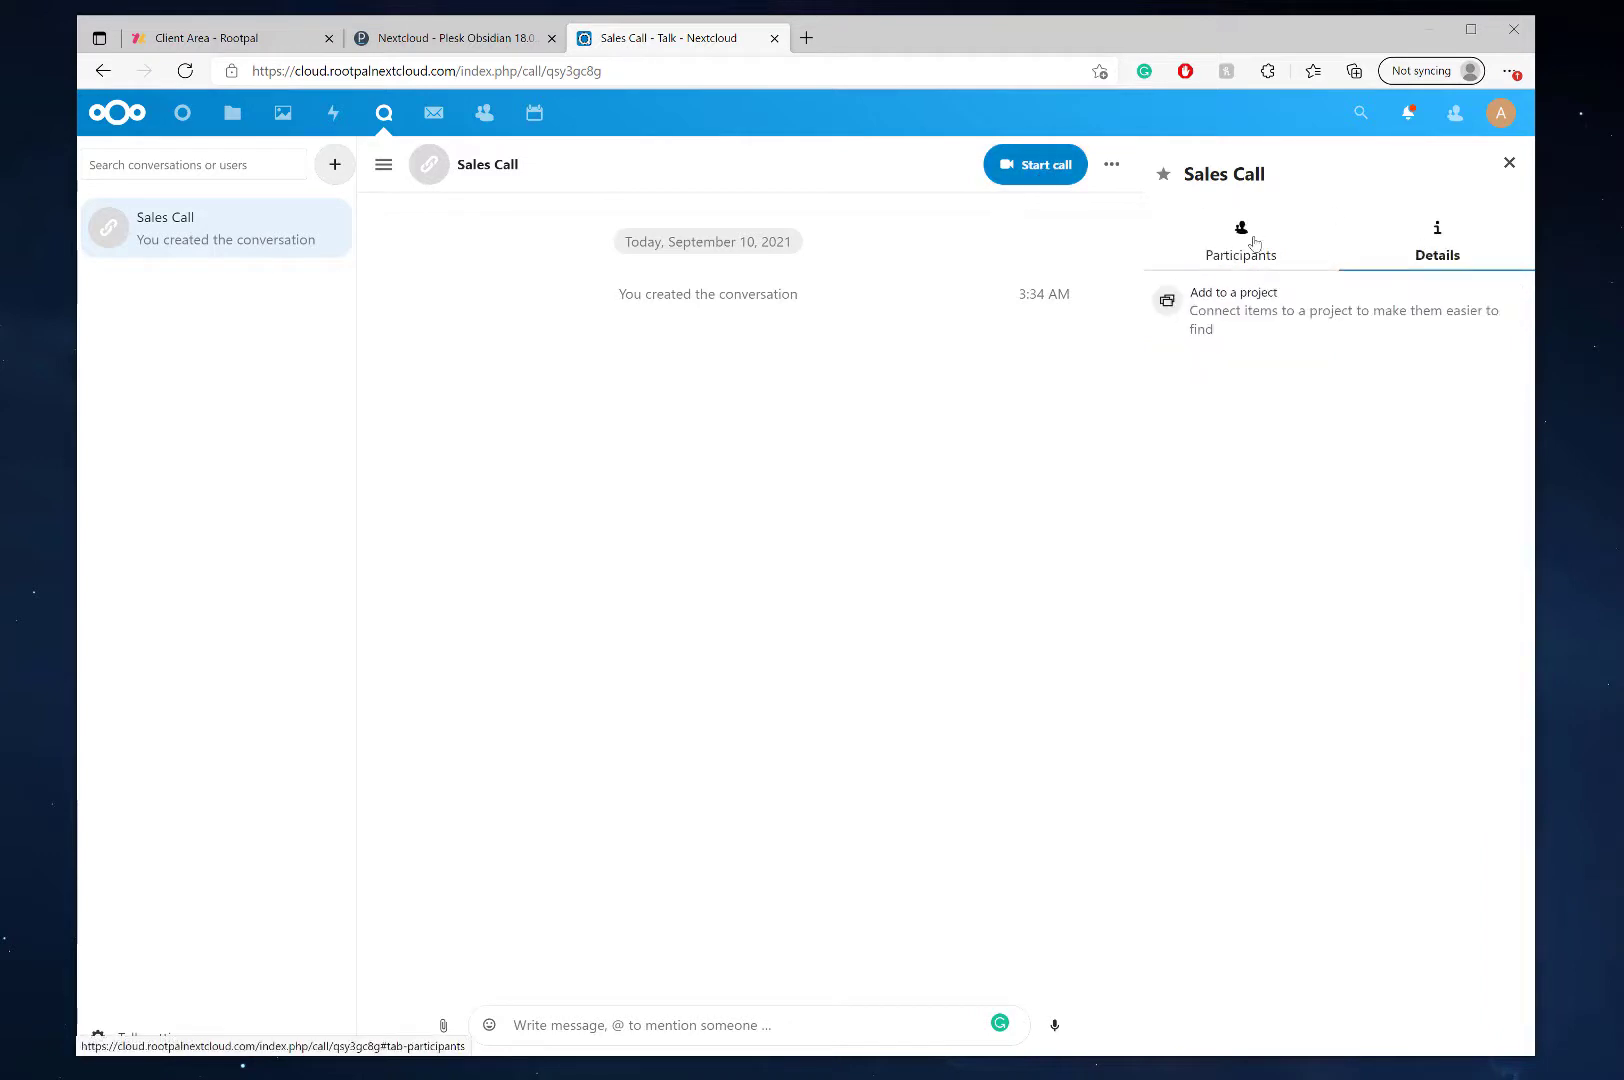
left_click(1250, 240)
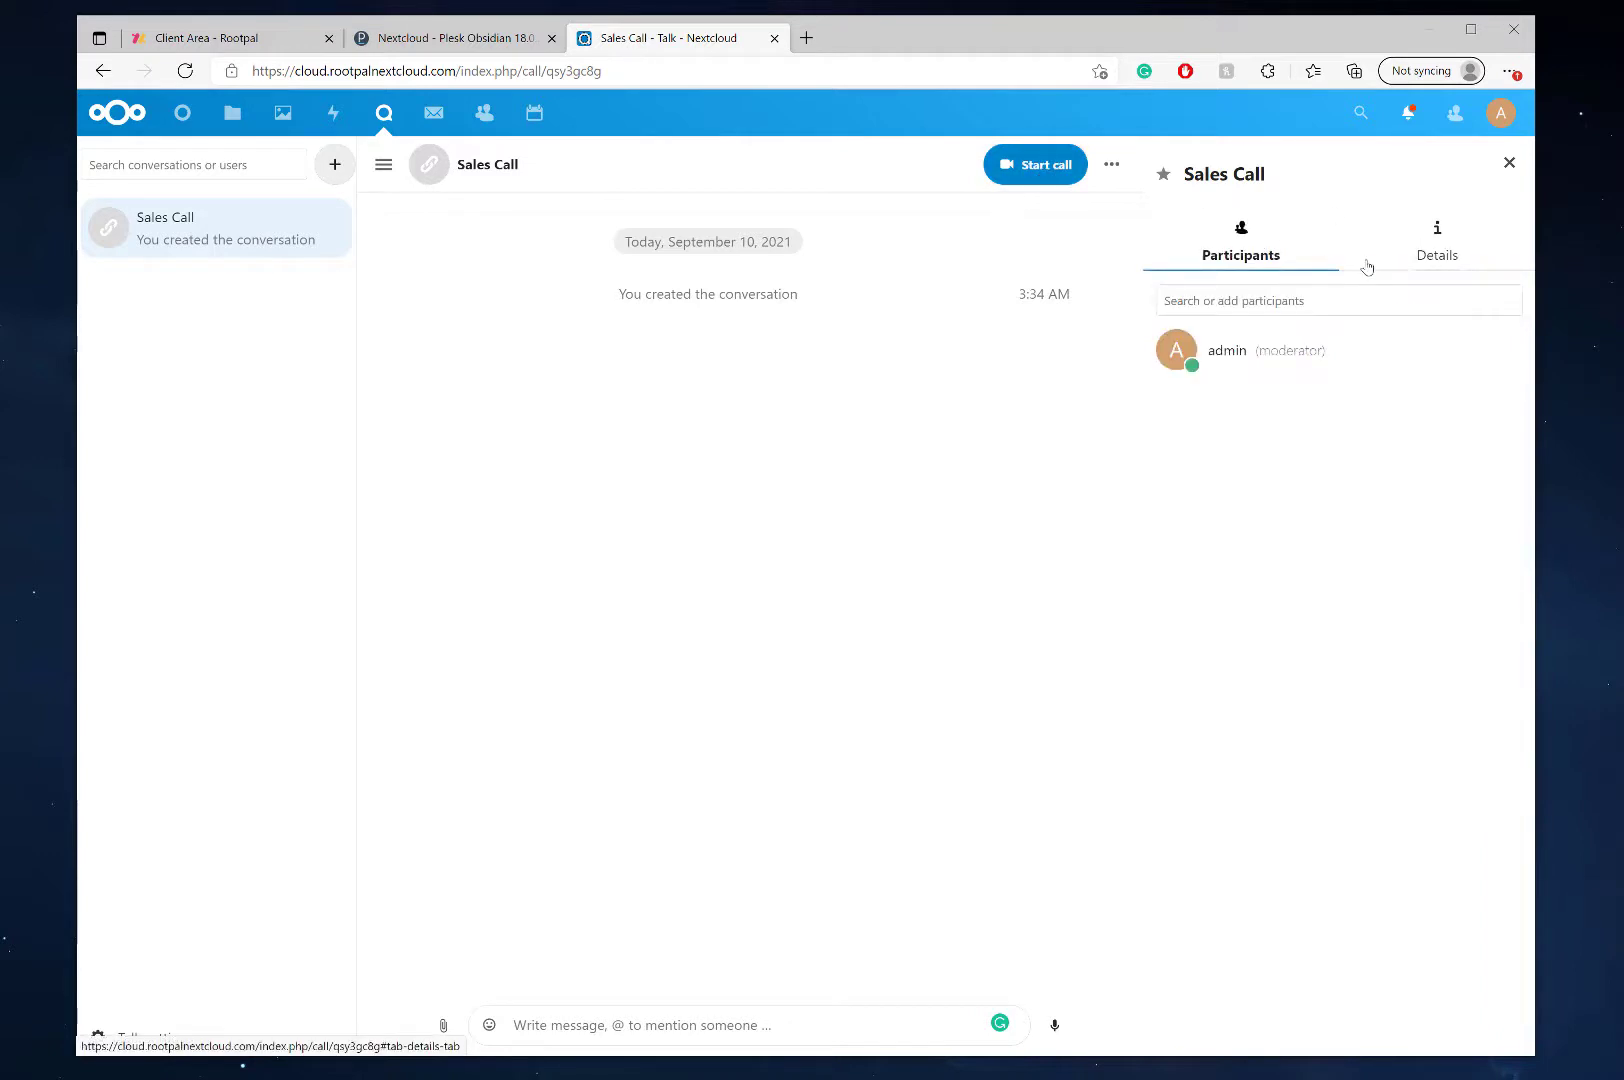
- Start a call in Sales Call, dismiss the webcam notice, and copy the invitation link
left_click(1012, 166)
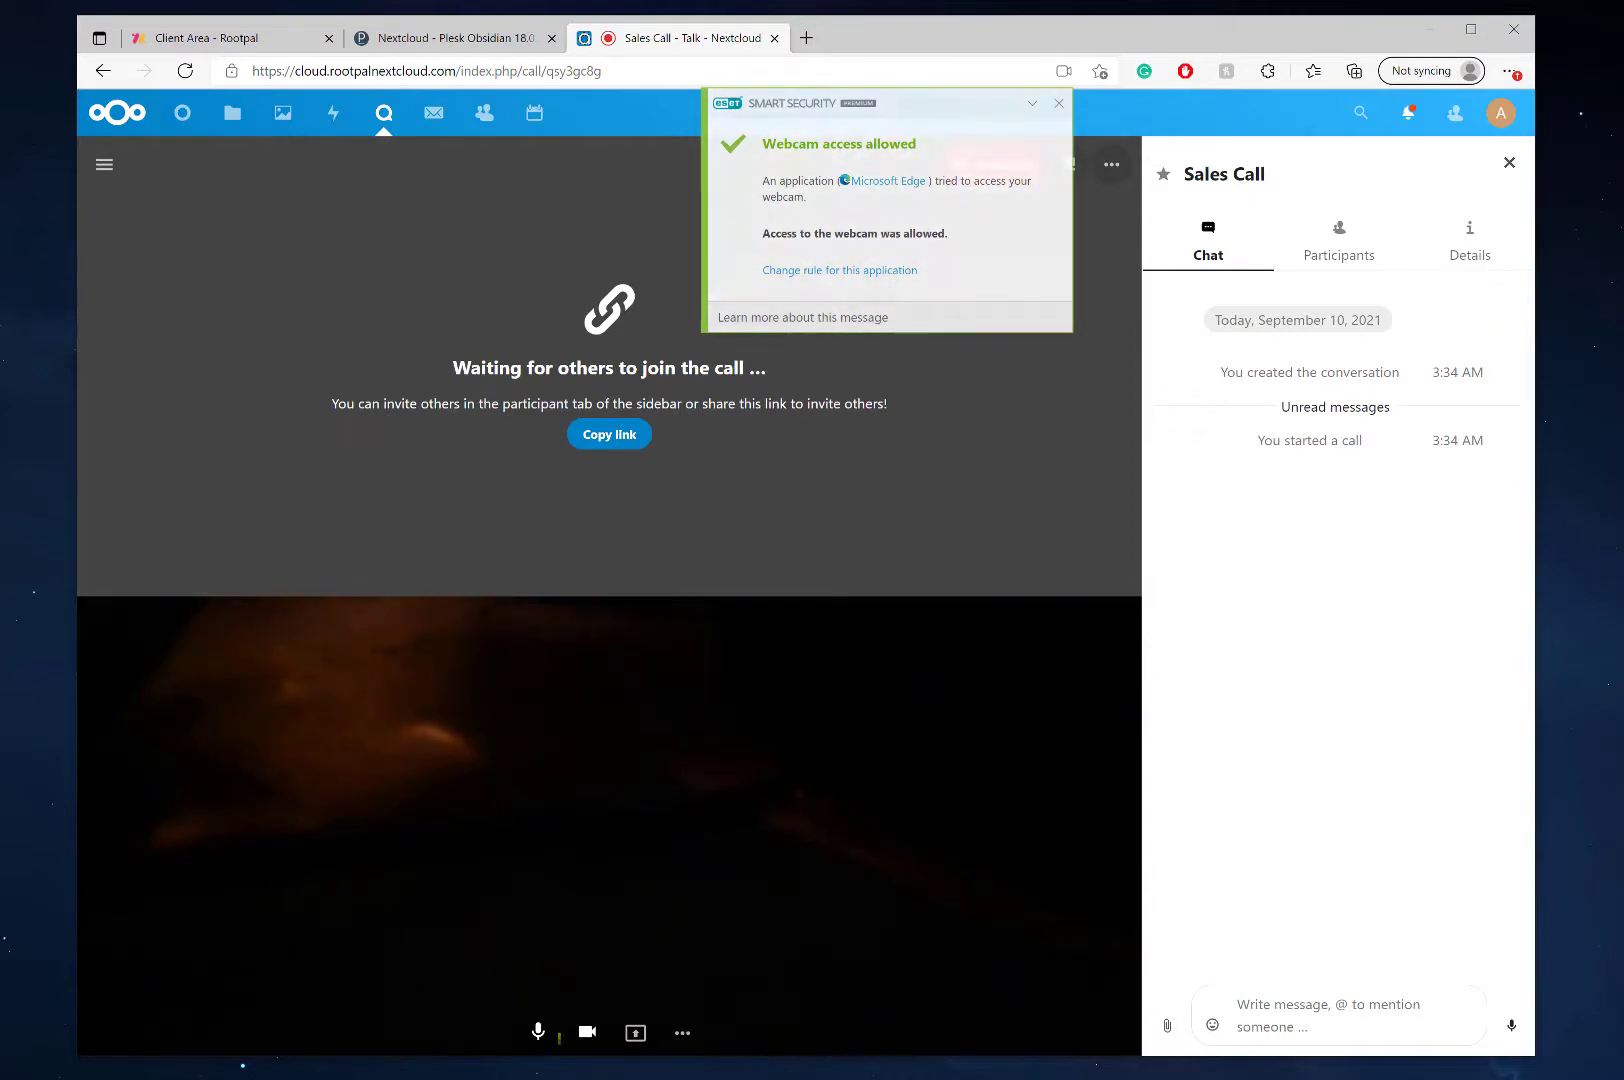
left_click(1059, 103)
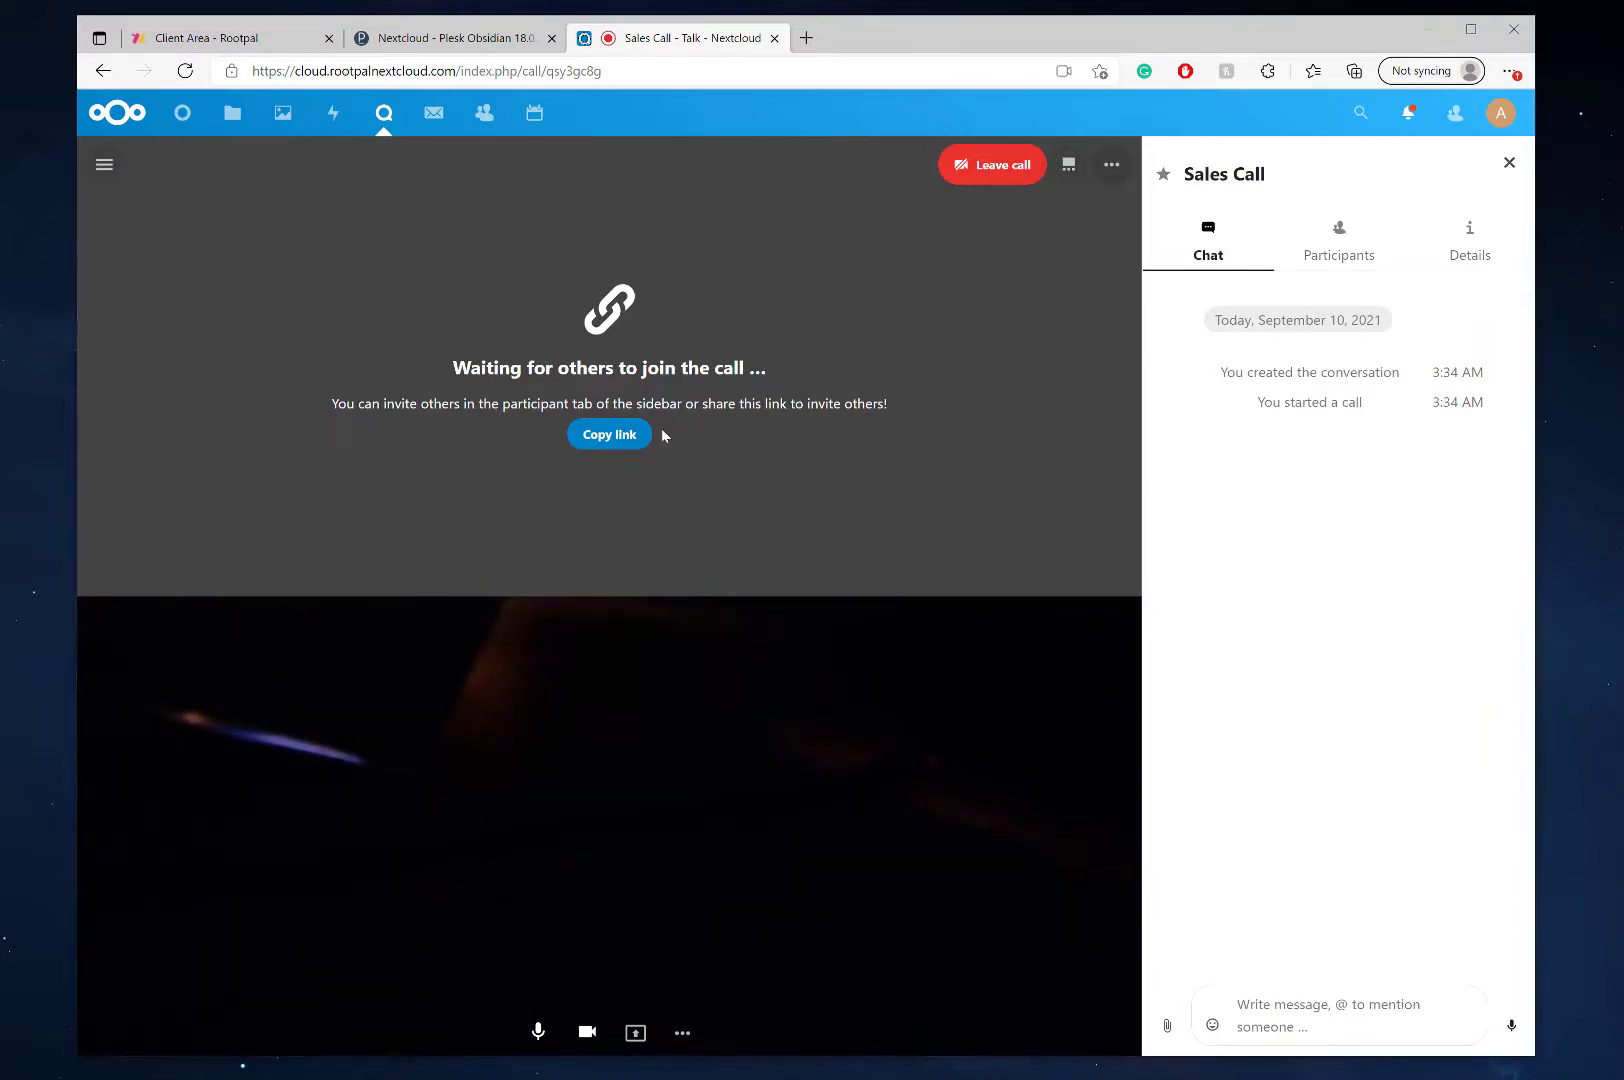
left_click(610, 436)
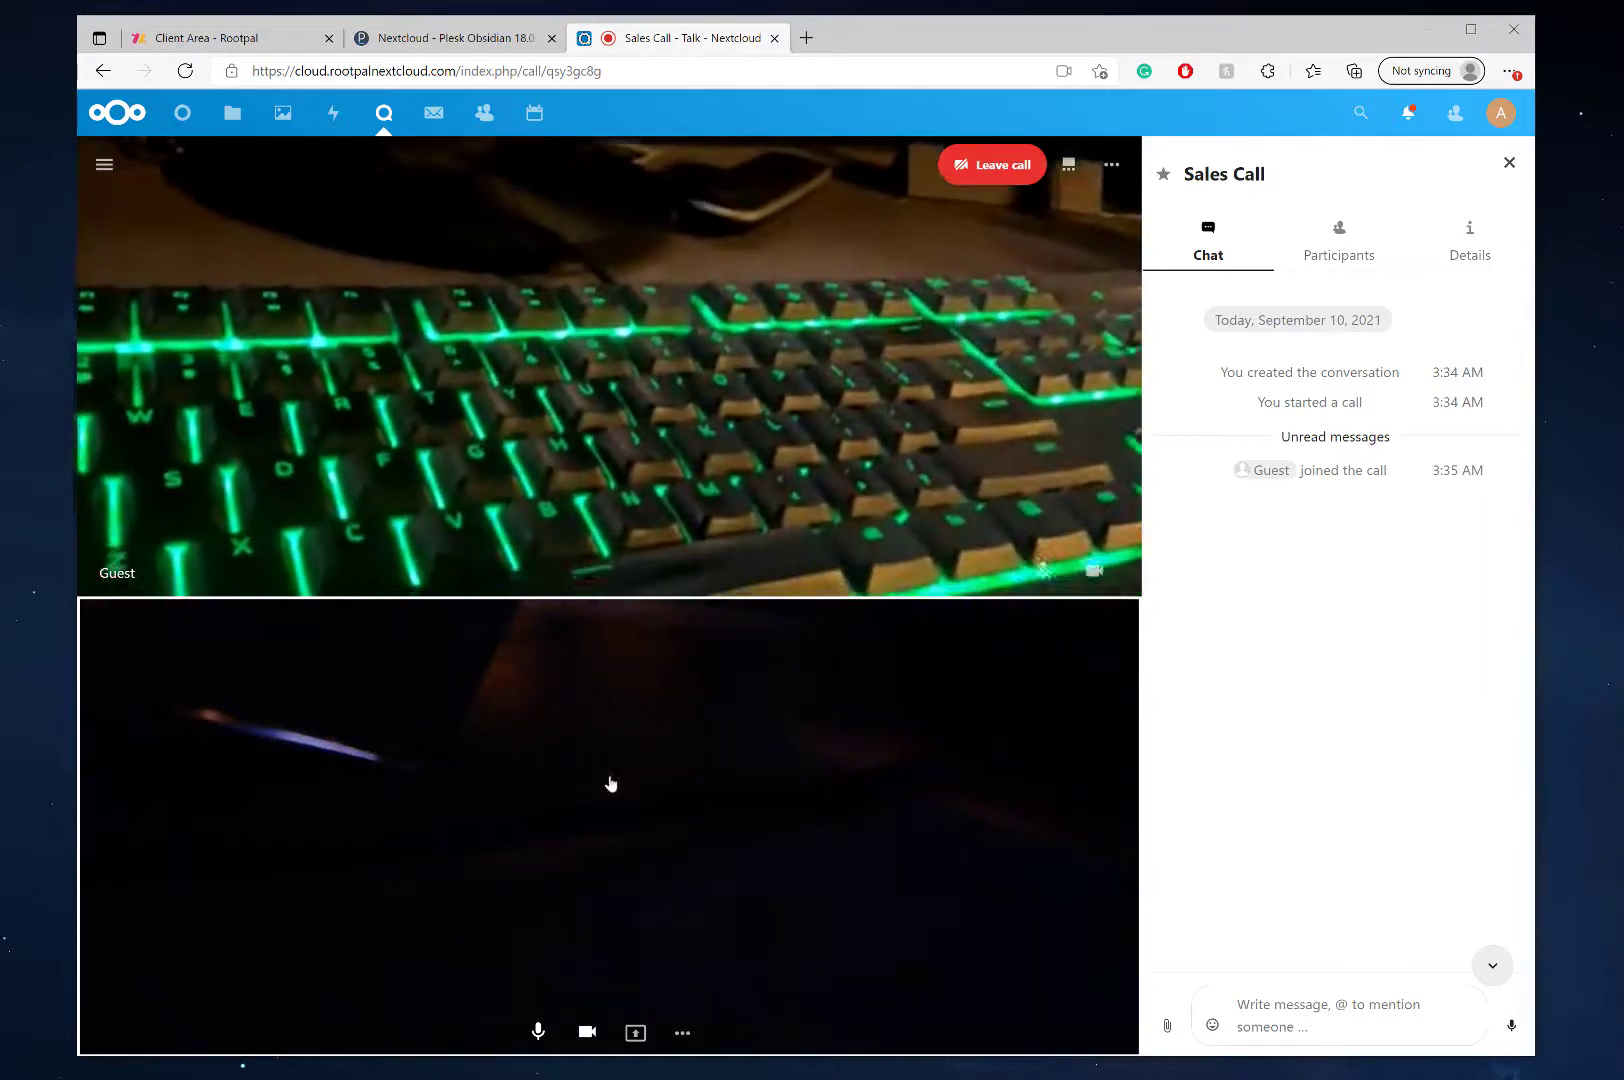
- Mute your own microphone during the call with the Guest
left_click(538, 1031)
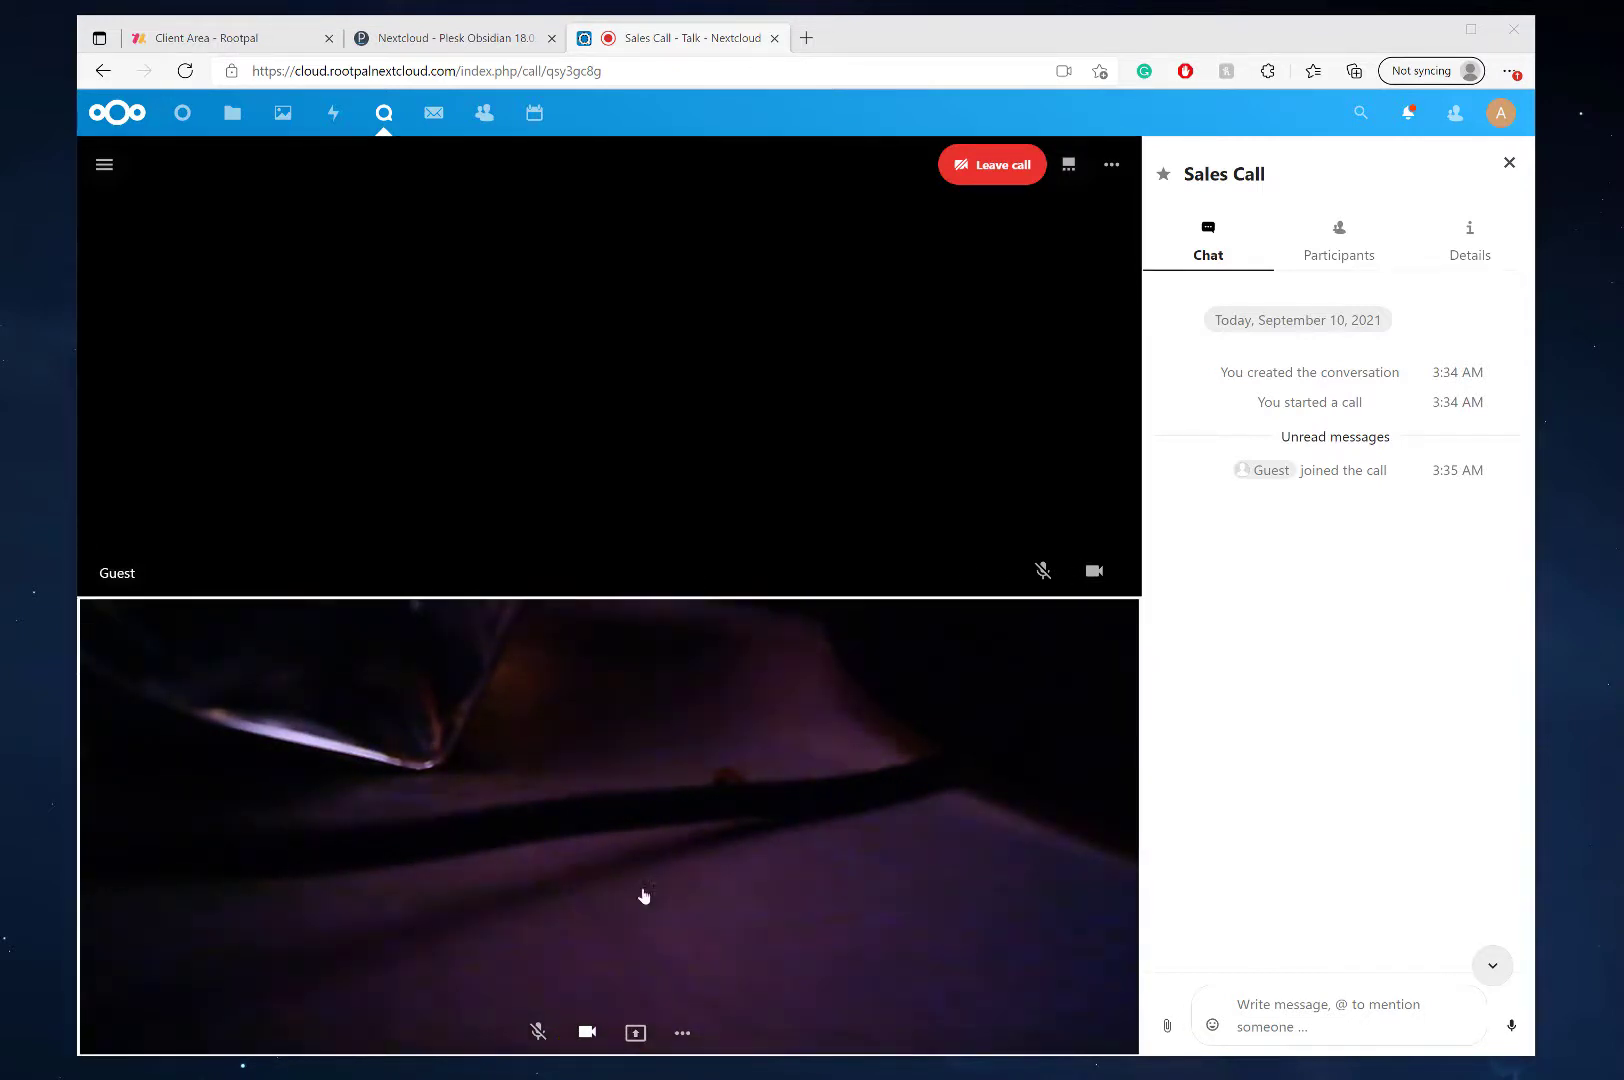
- Start screen sharing in the Sales Call with the chosen browser window
left_click(636, 1033)
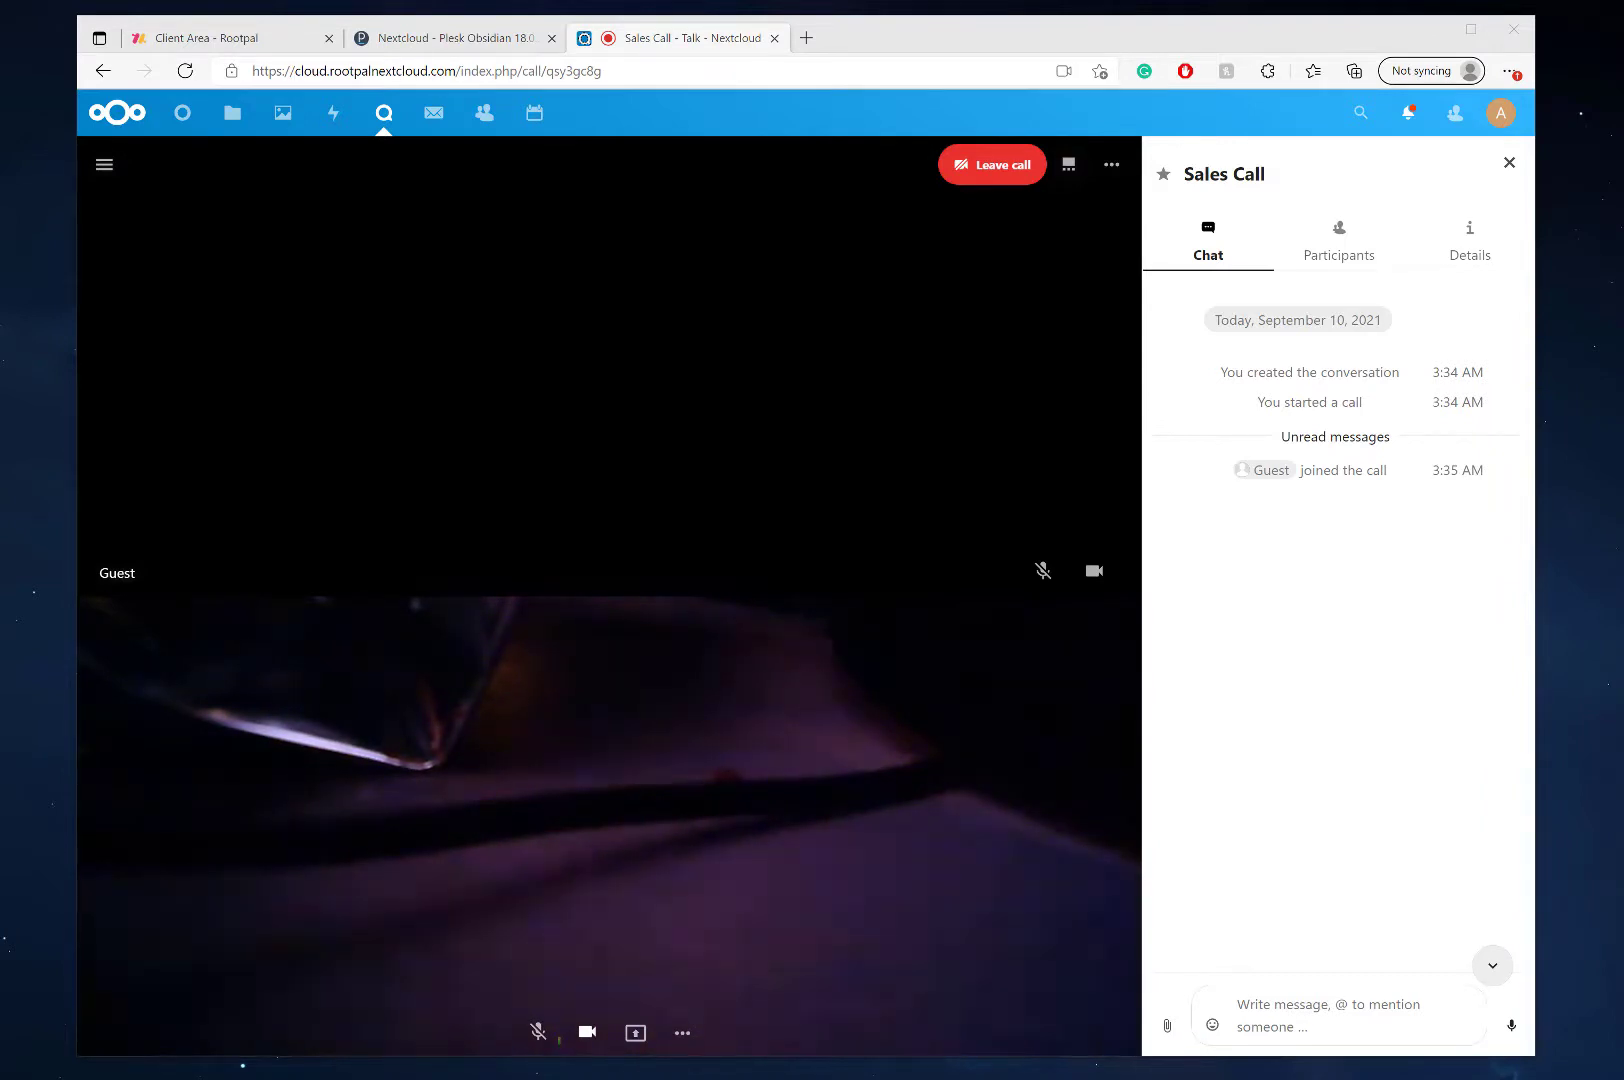
left_click(630, 1034)
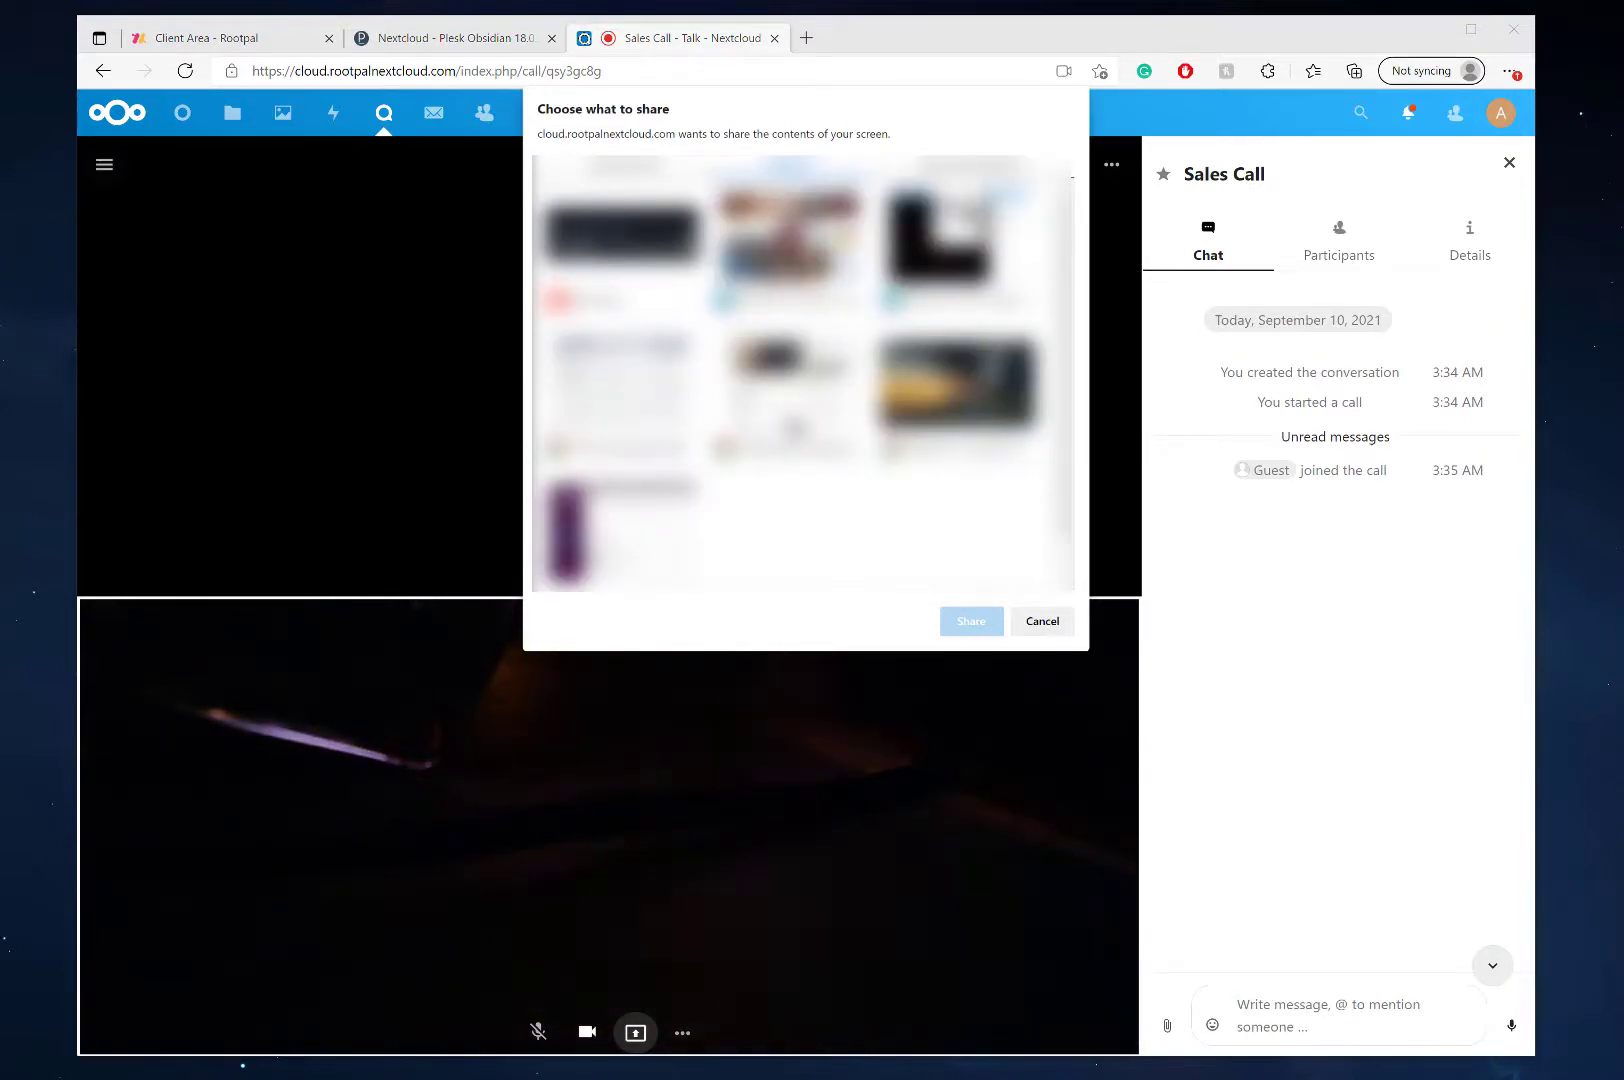
left_click(958, 385)
left_click(971, 622)
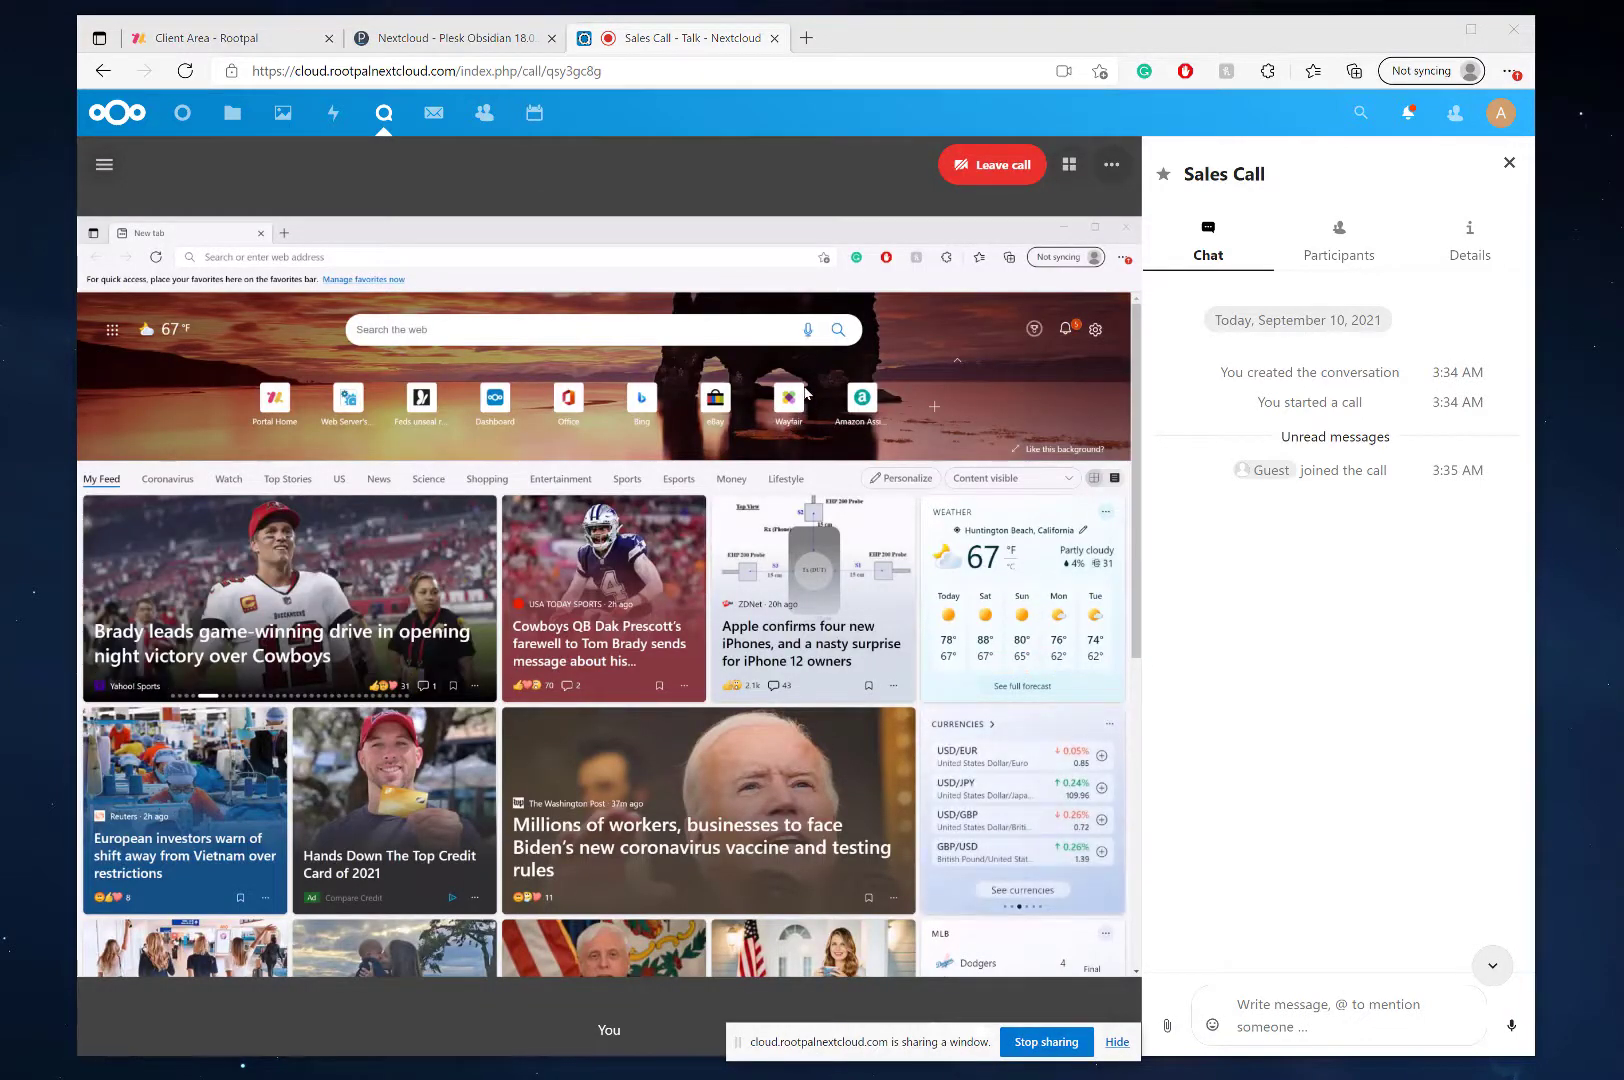
- Load youtube.com in the shared browser window
scroll(300, 512, "down", 5)
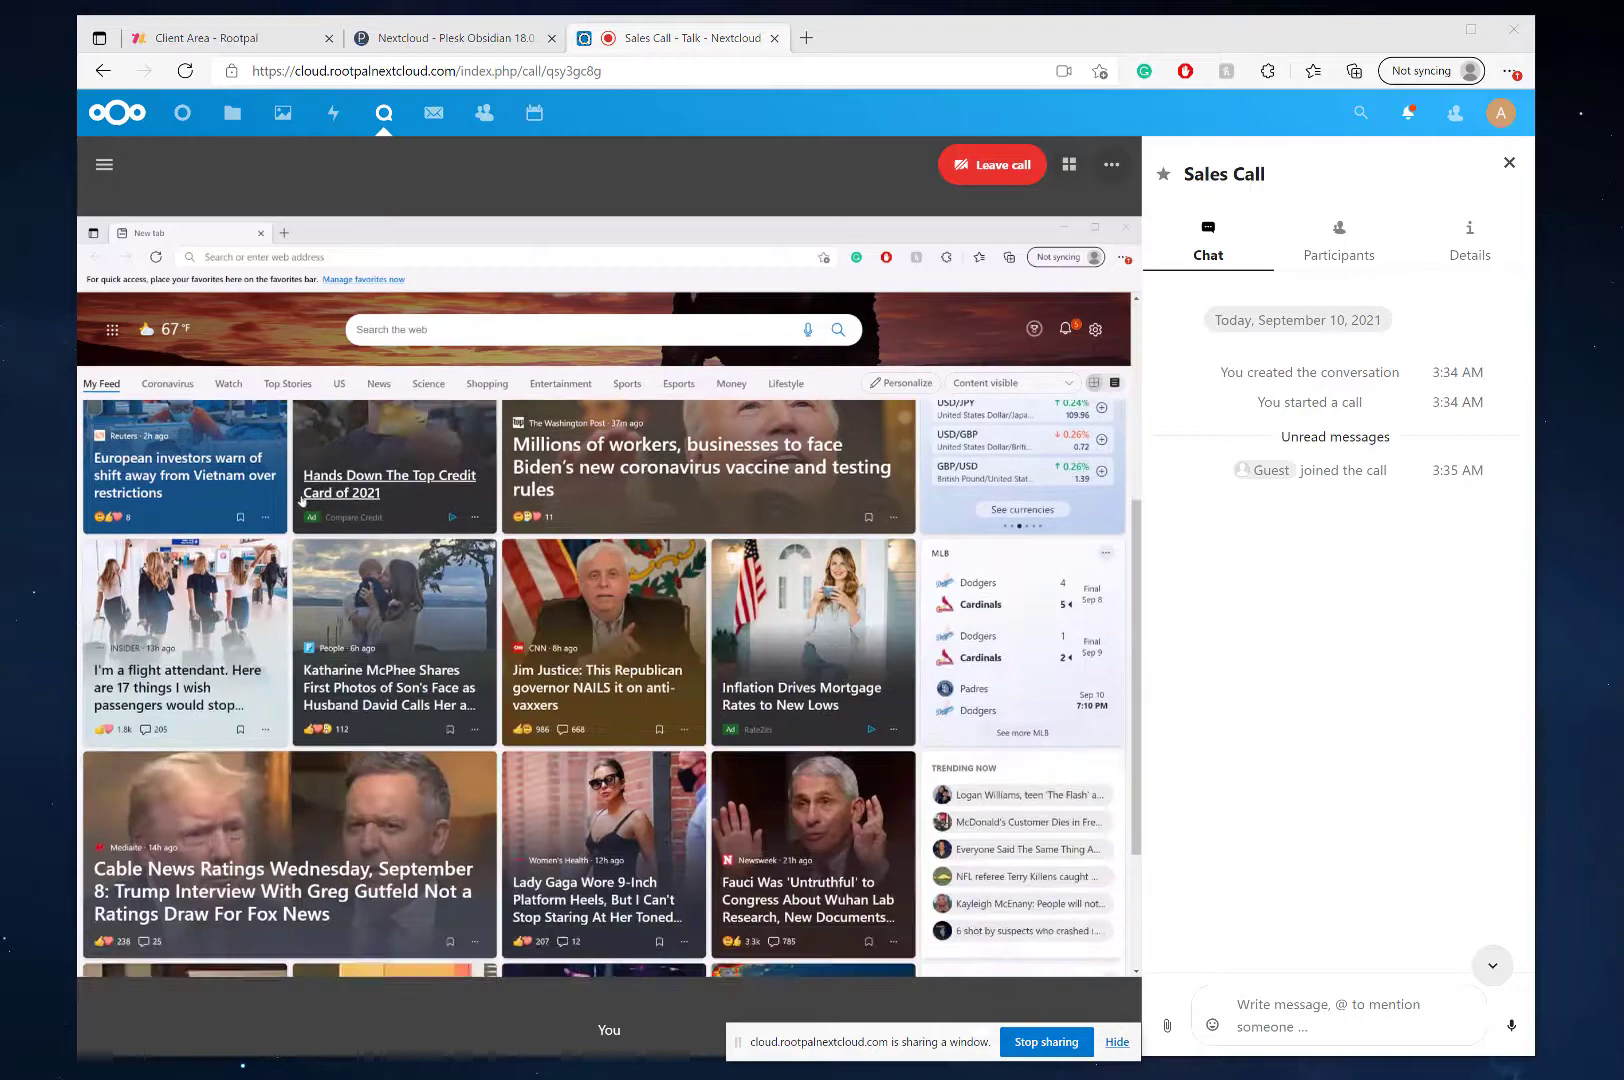
scroll(300, 512, "up", 5)
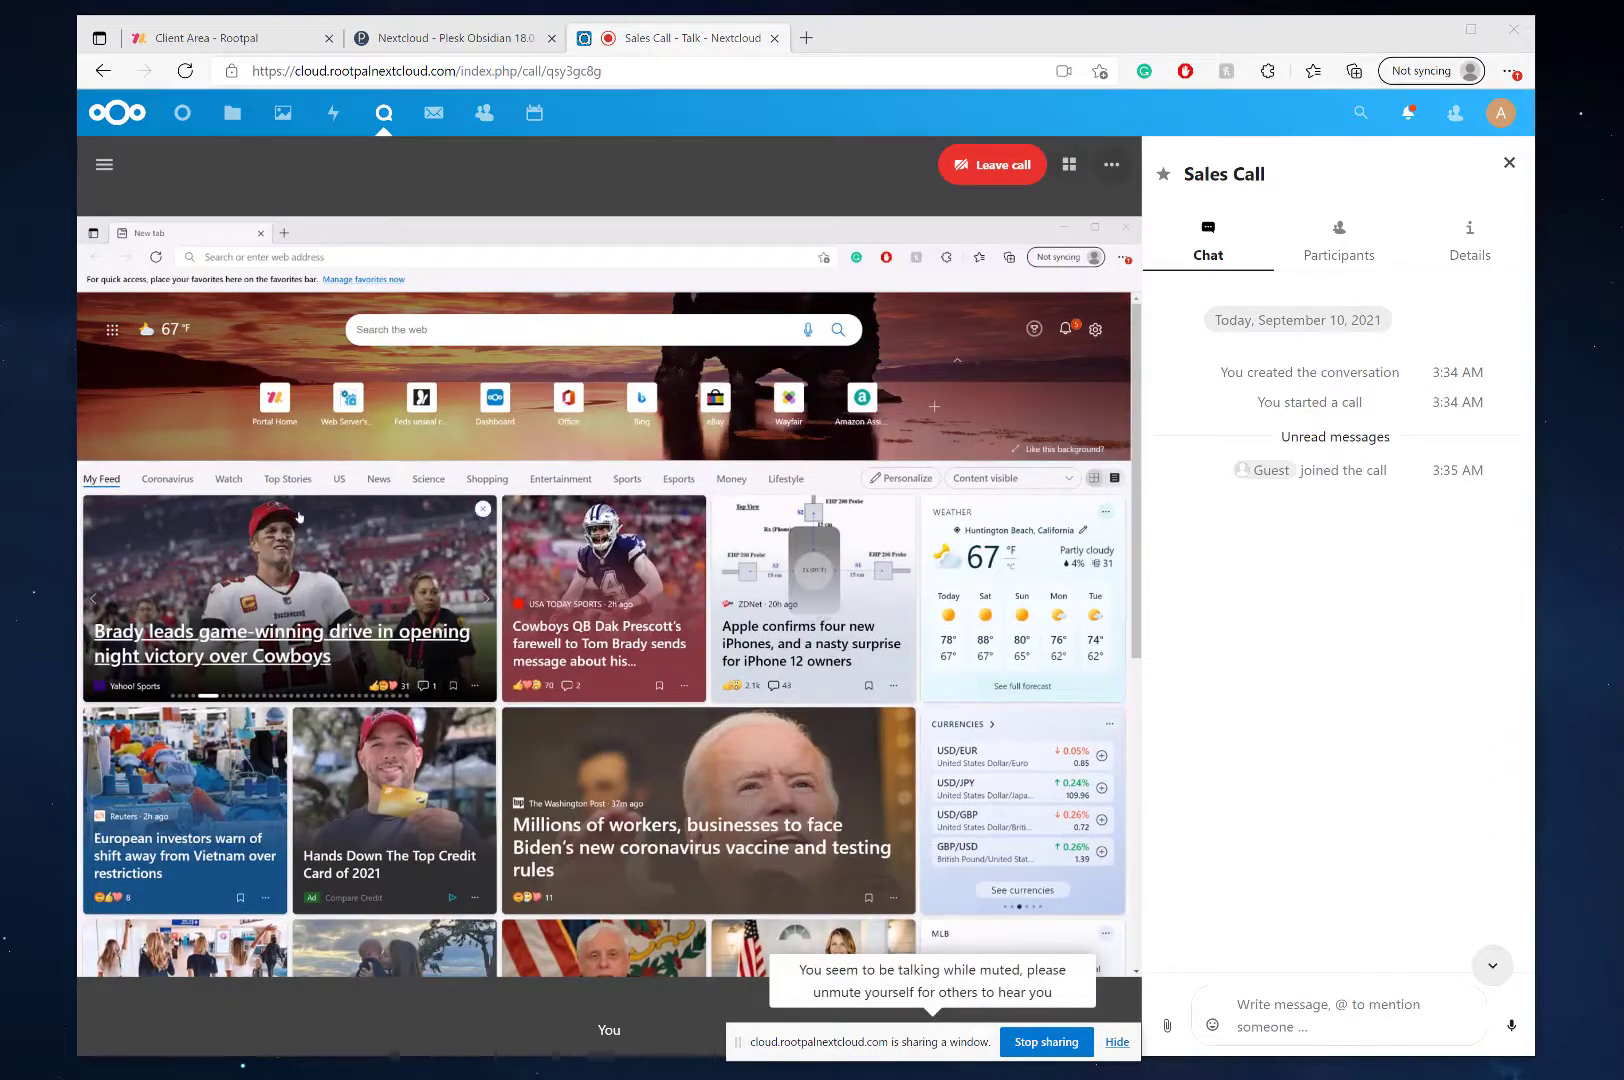
scroll(298, 517, "down", 5)
scroll(298, 517, "up", 5)
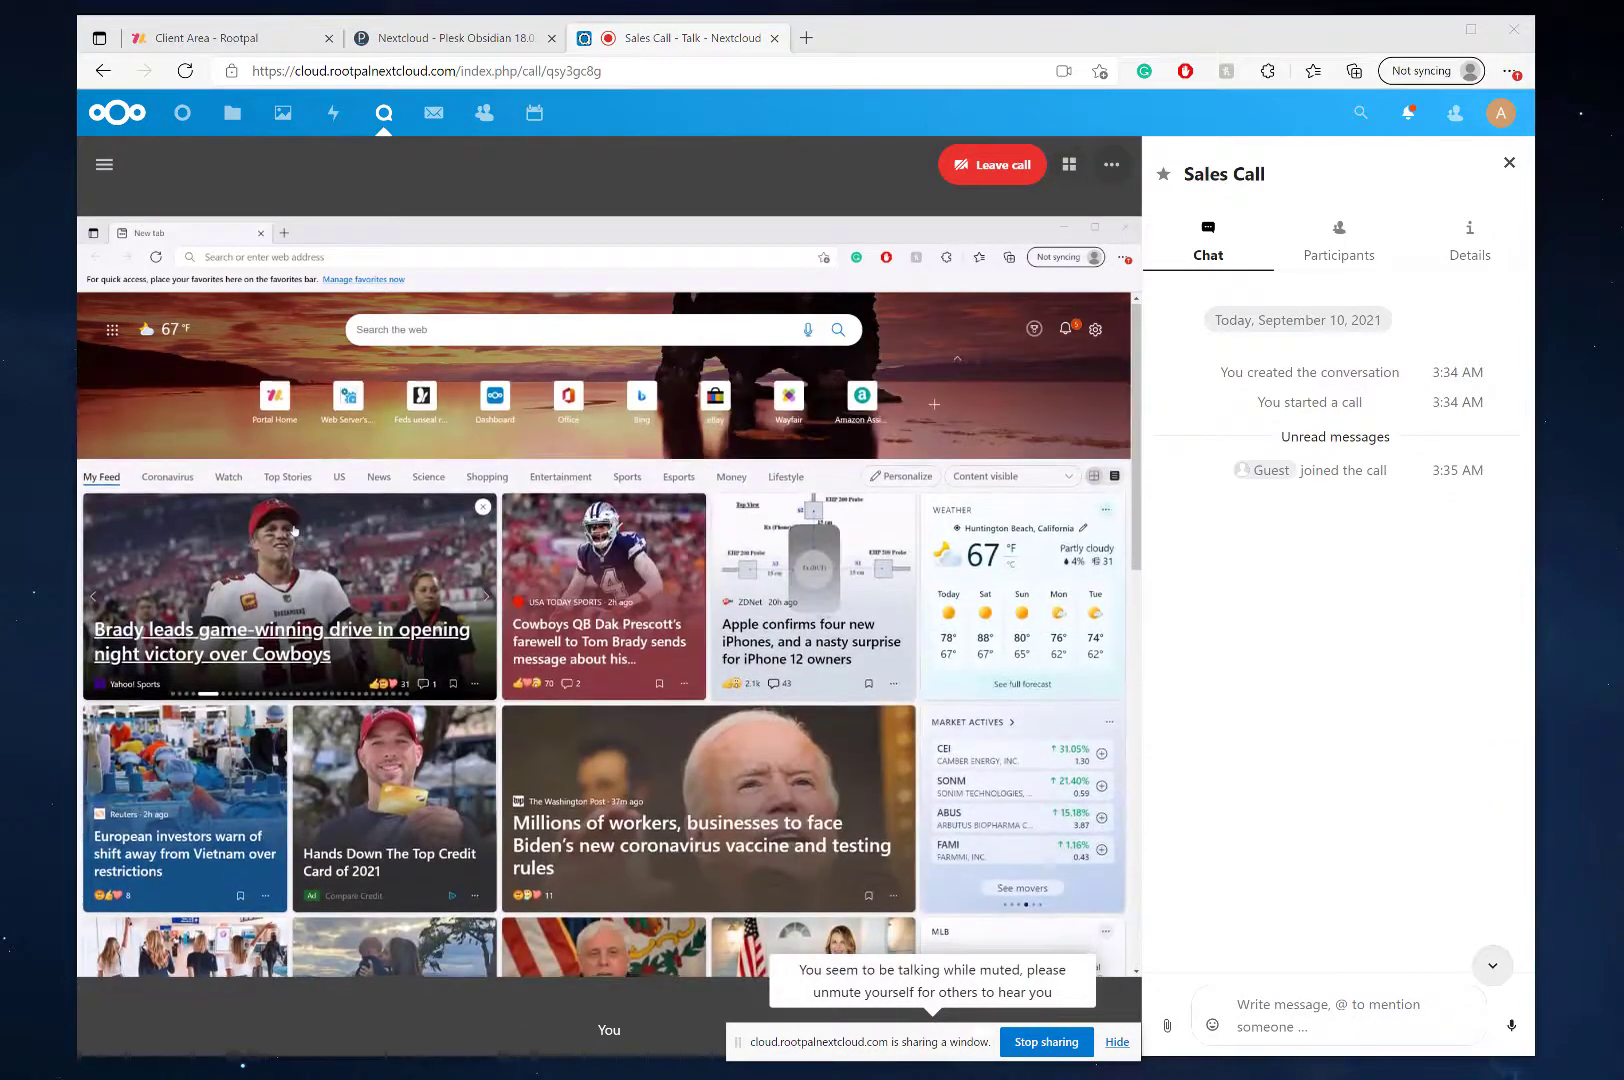
scroll(295, 530, "down", 5)
scroll(291, 343, "up", 5)
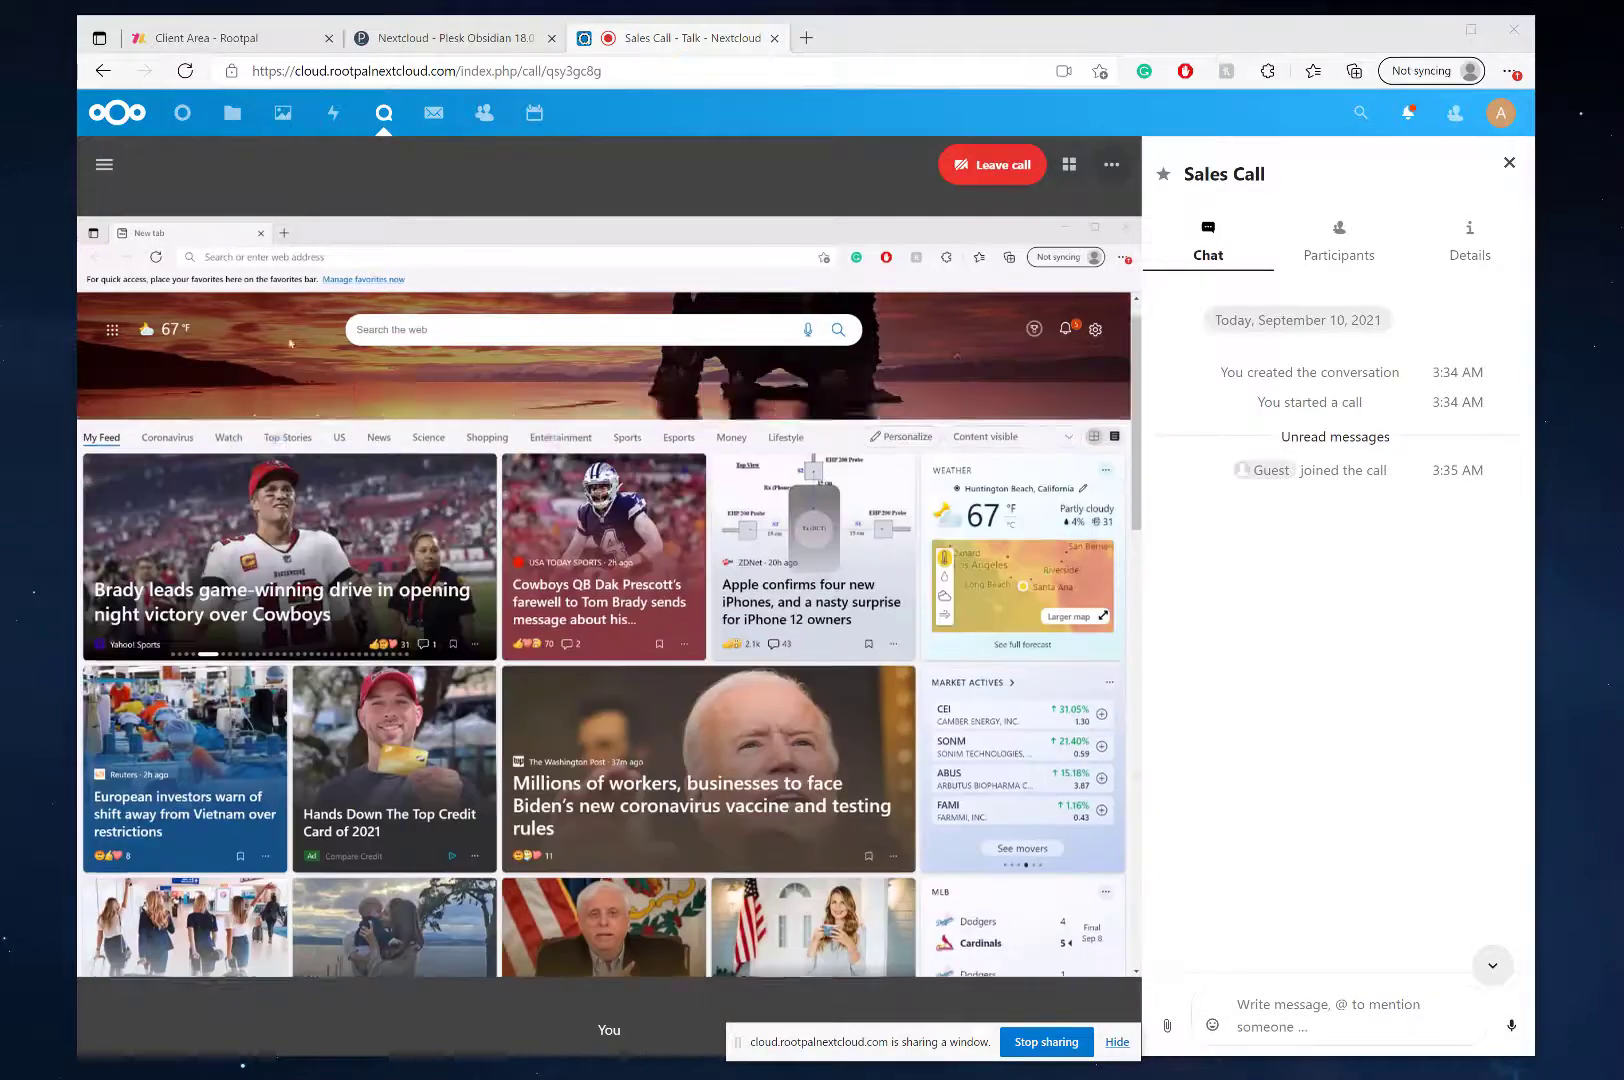
scroll(291, 343, "up", 1)
key("ctrl+l")
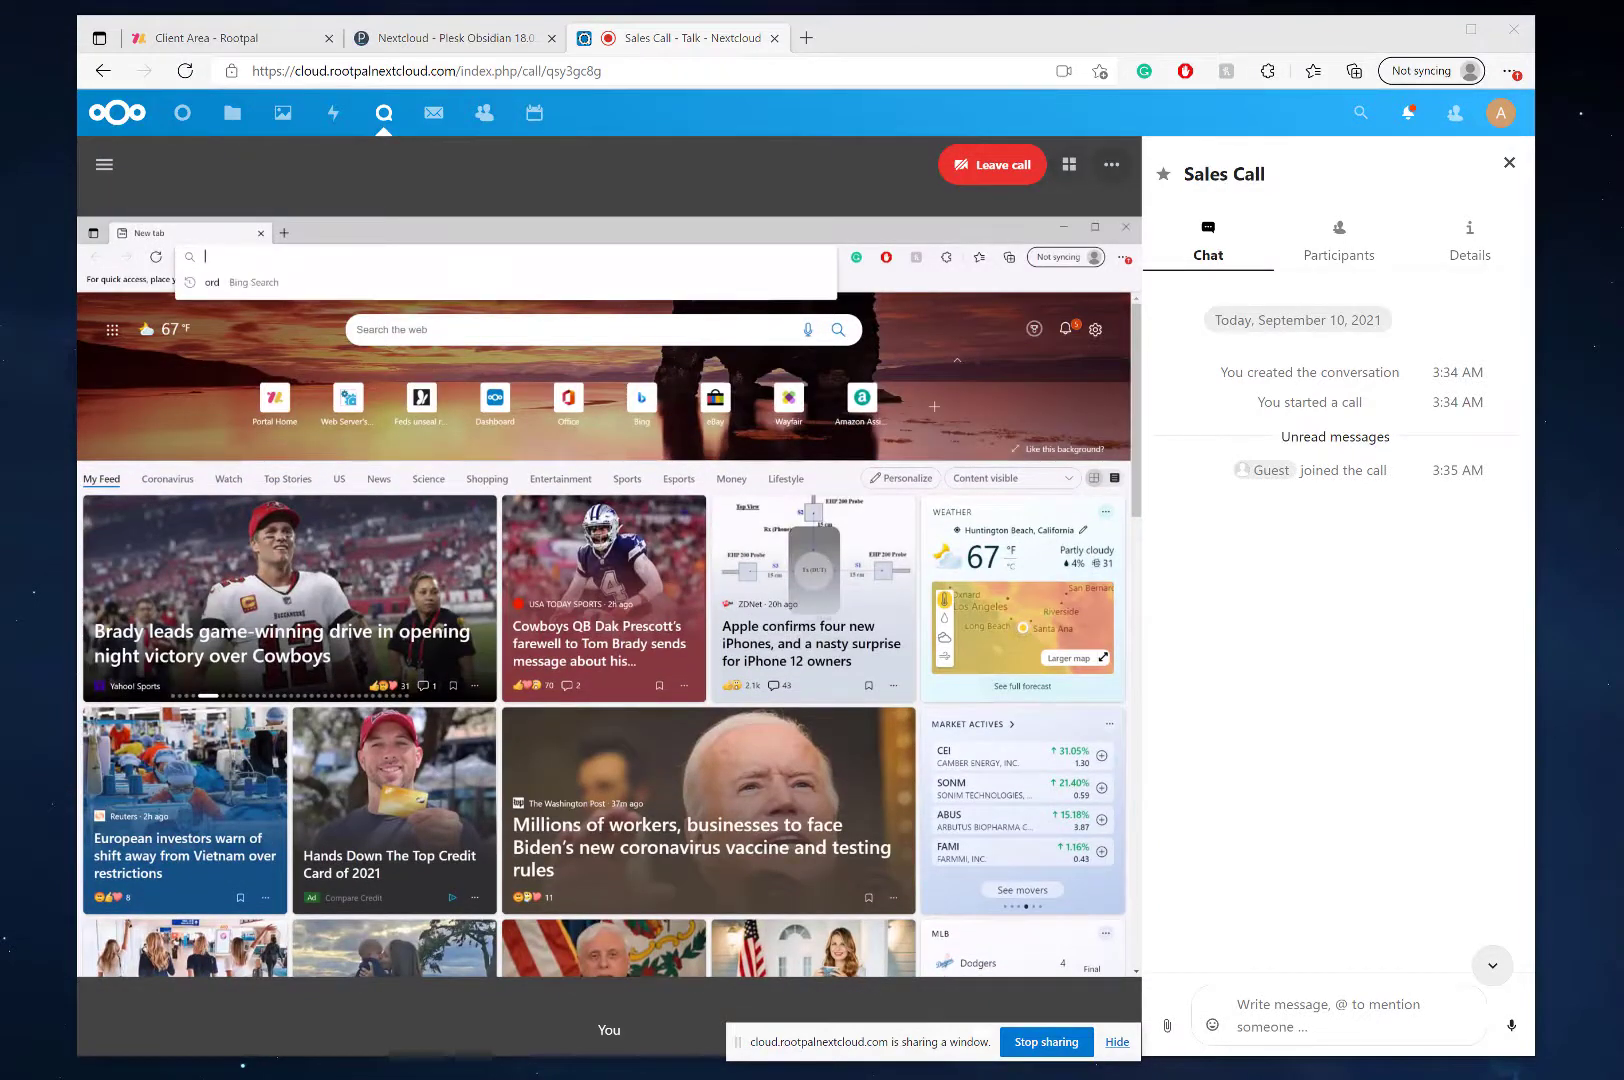
type("youut")
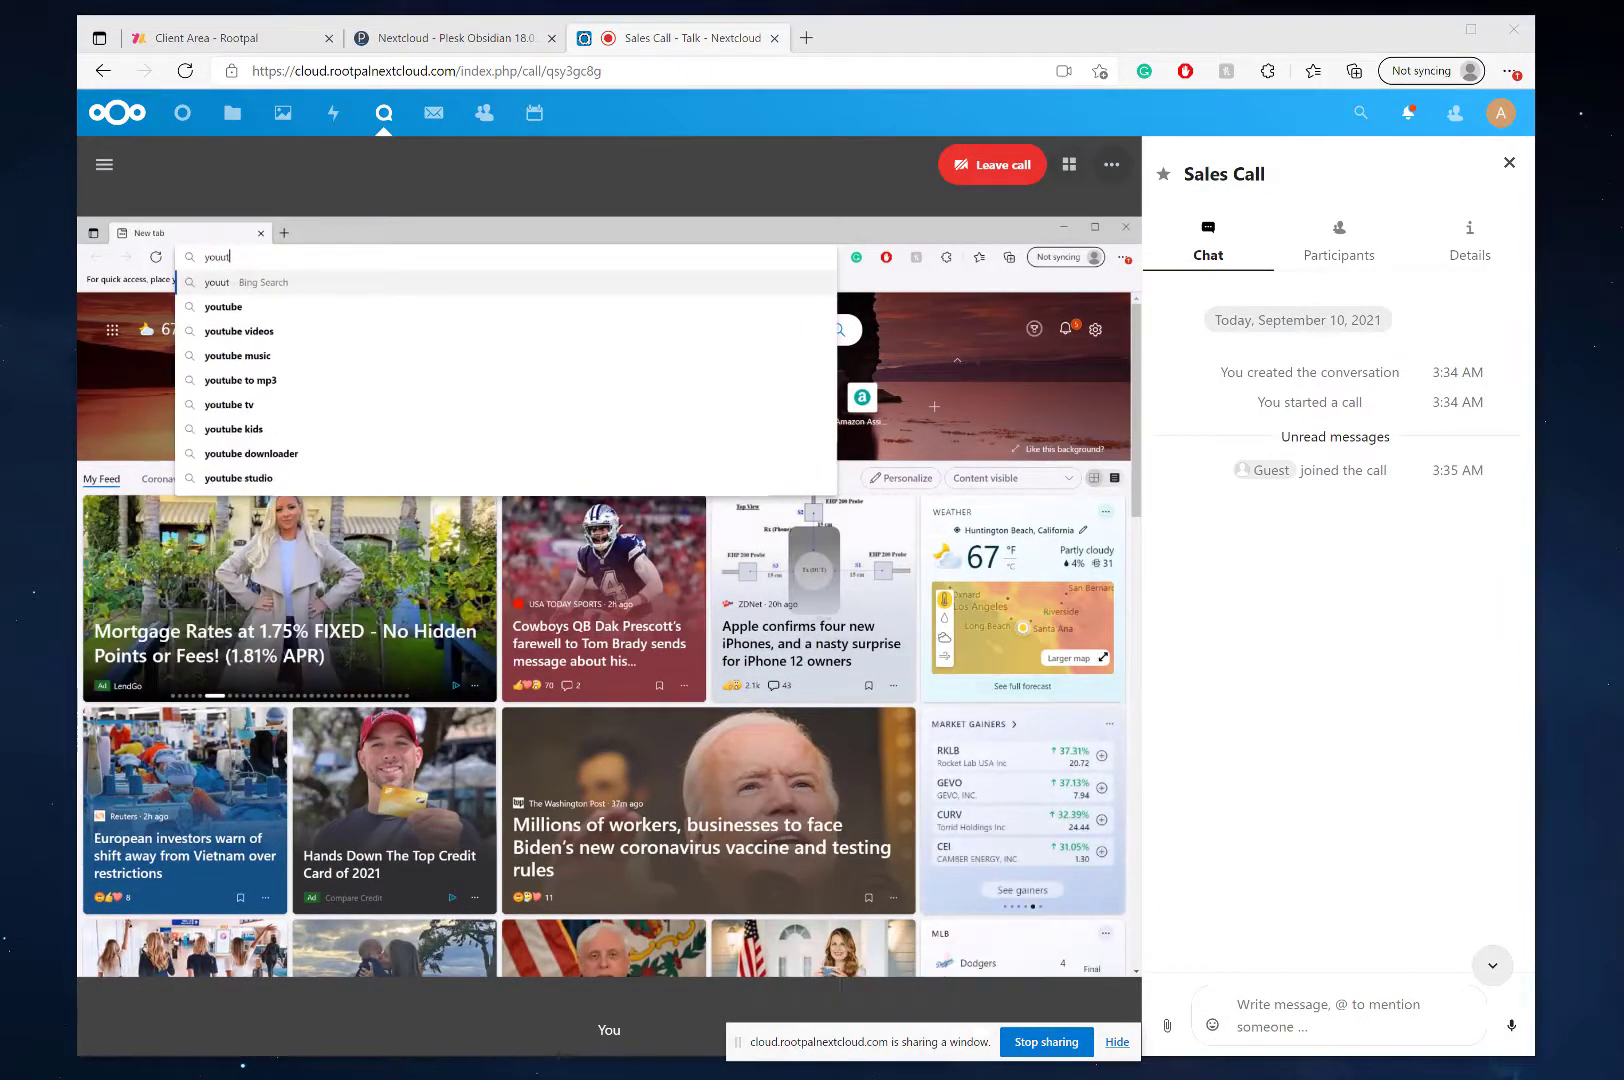
key("BackSpace")
key("BackSpace")
type("be.co")
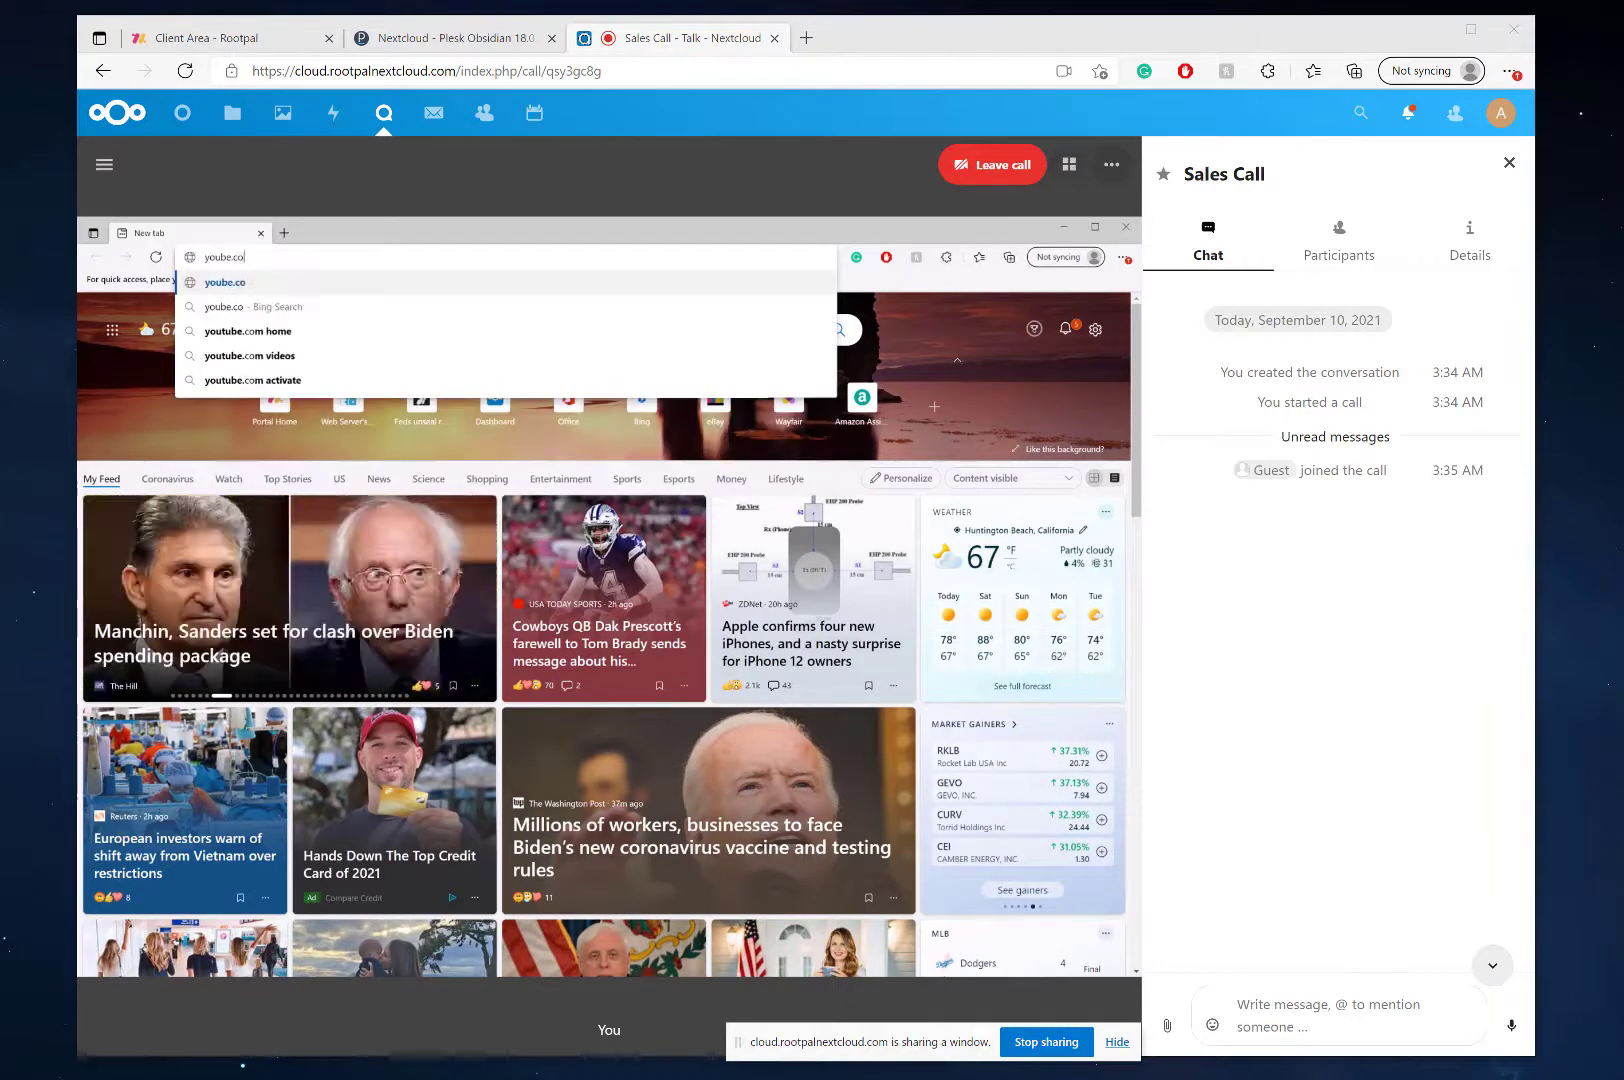
key("BackSpace")
key("BackSpace")
key("BackSpace")
key("BackSpace")
key("BackSpace")
type("tu")
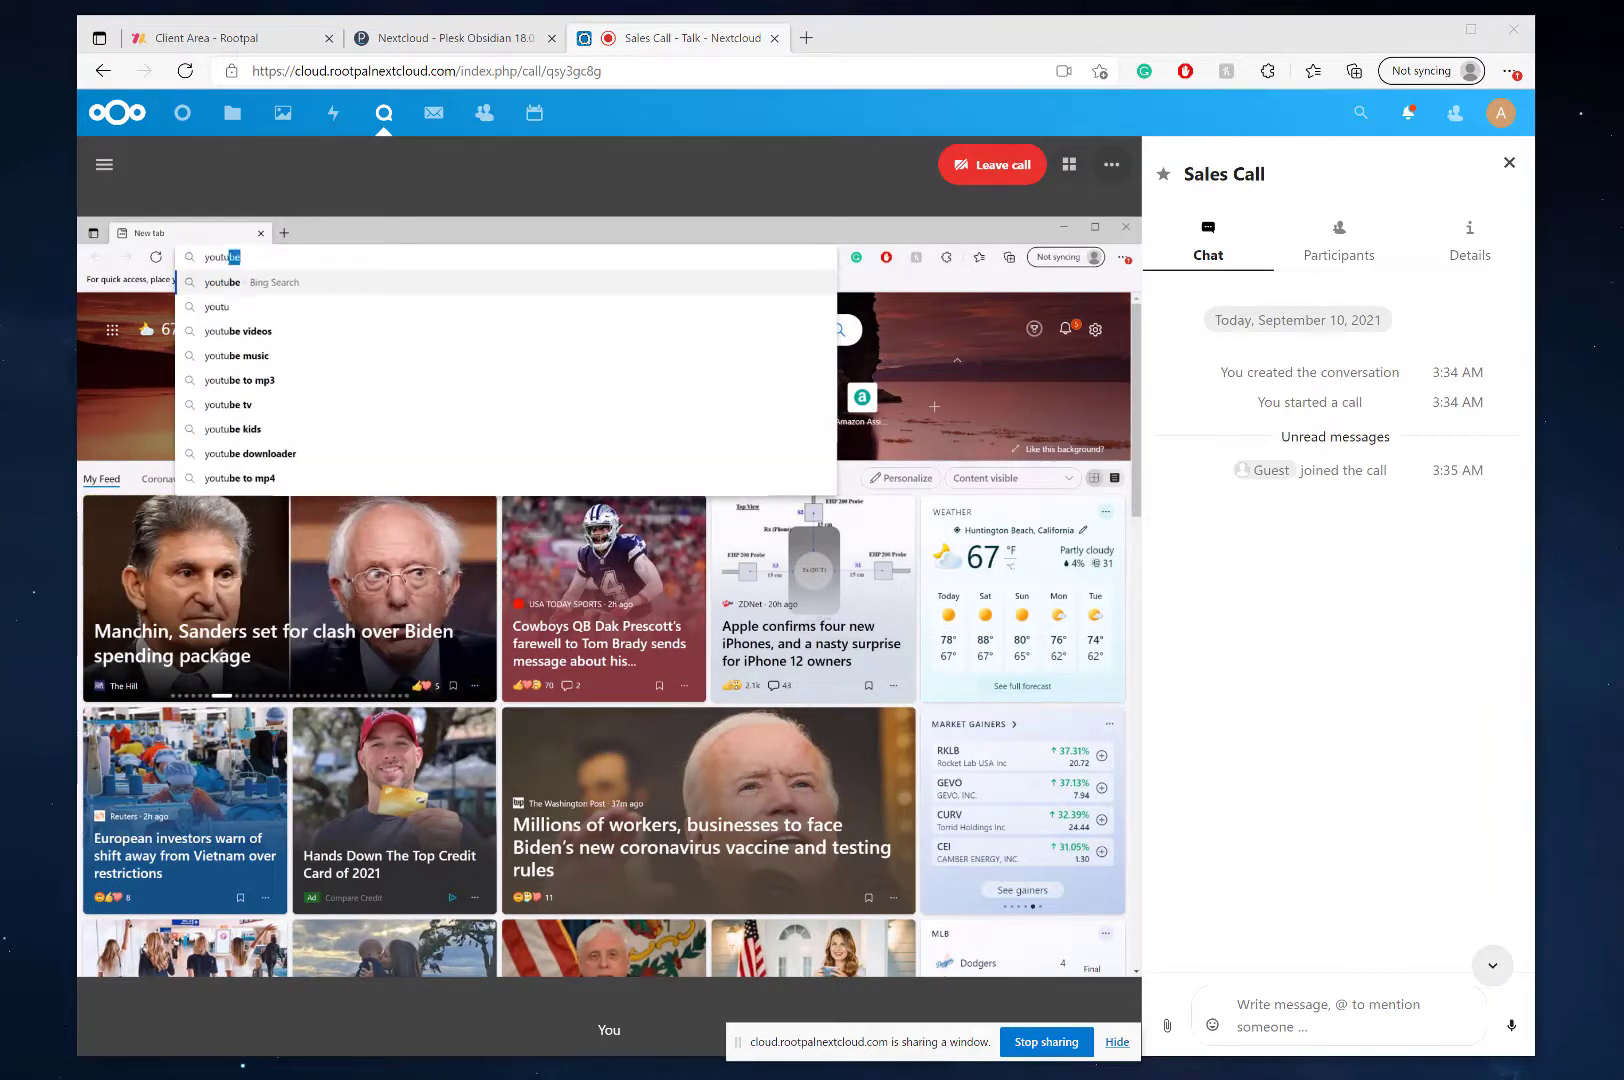
type("be.com")
key("Return")
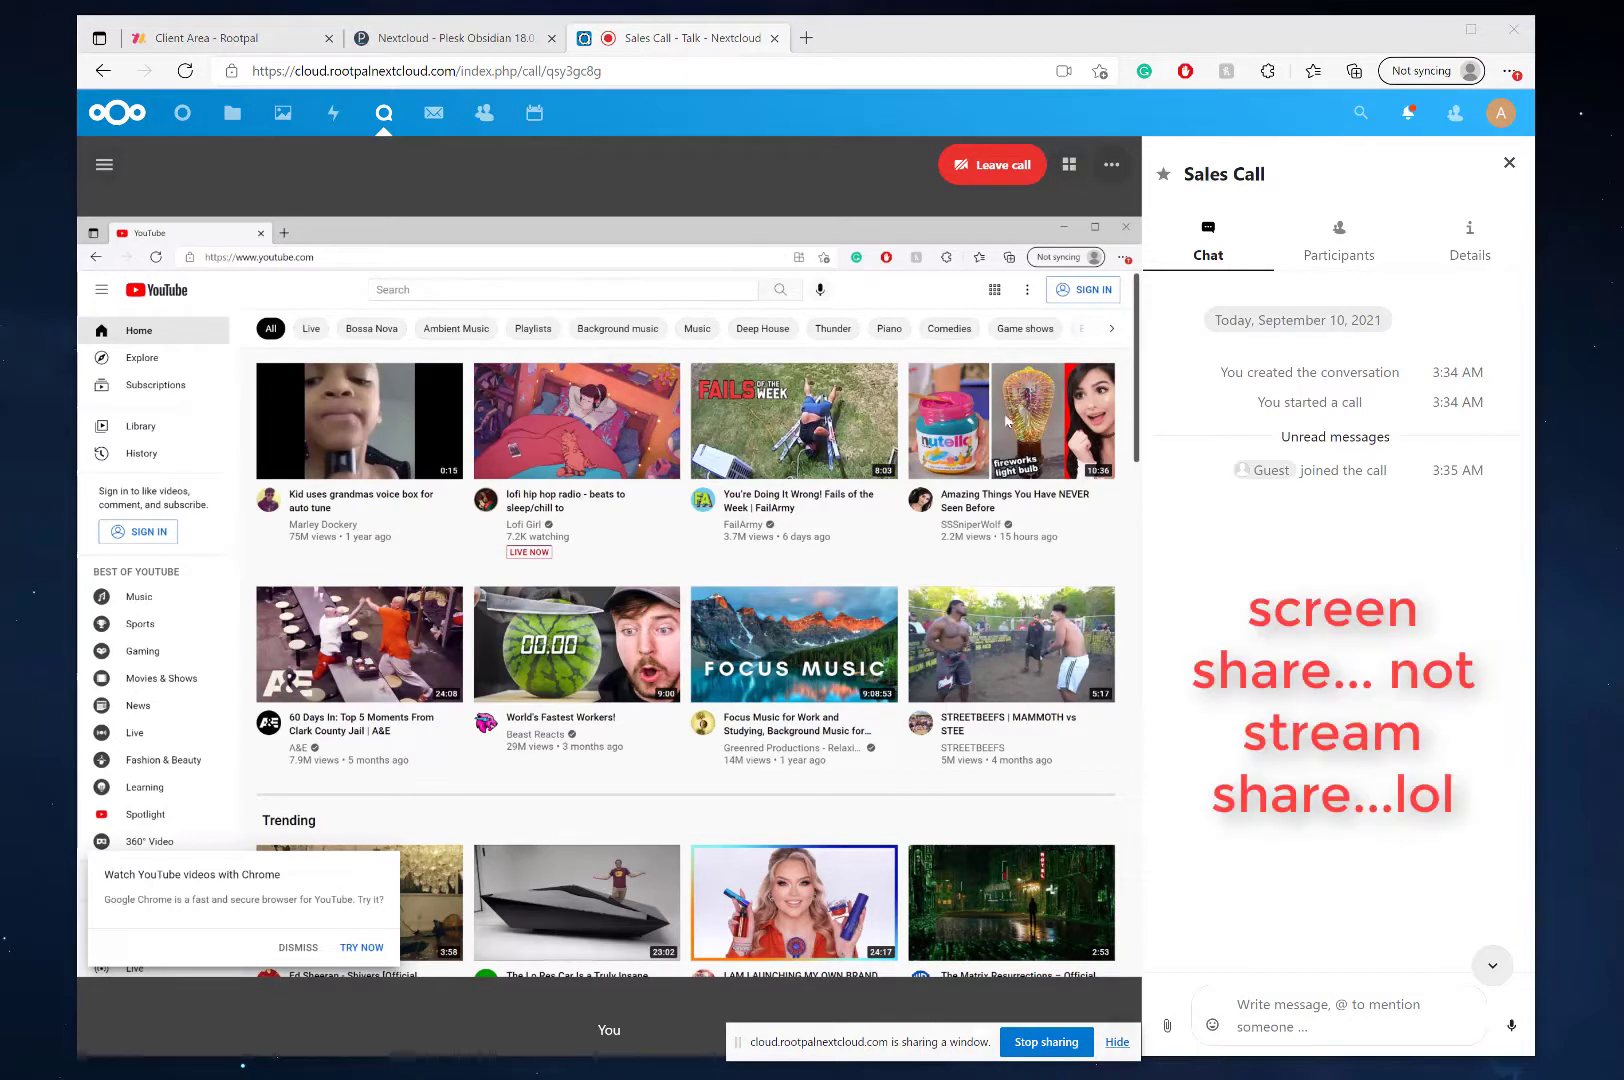
- Stop the screen share and raise your hand in the call
left_click(1045, 1042)
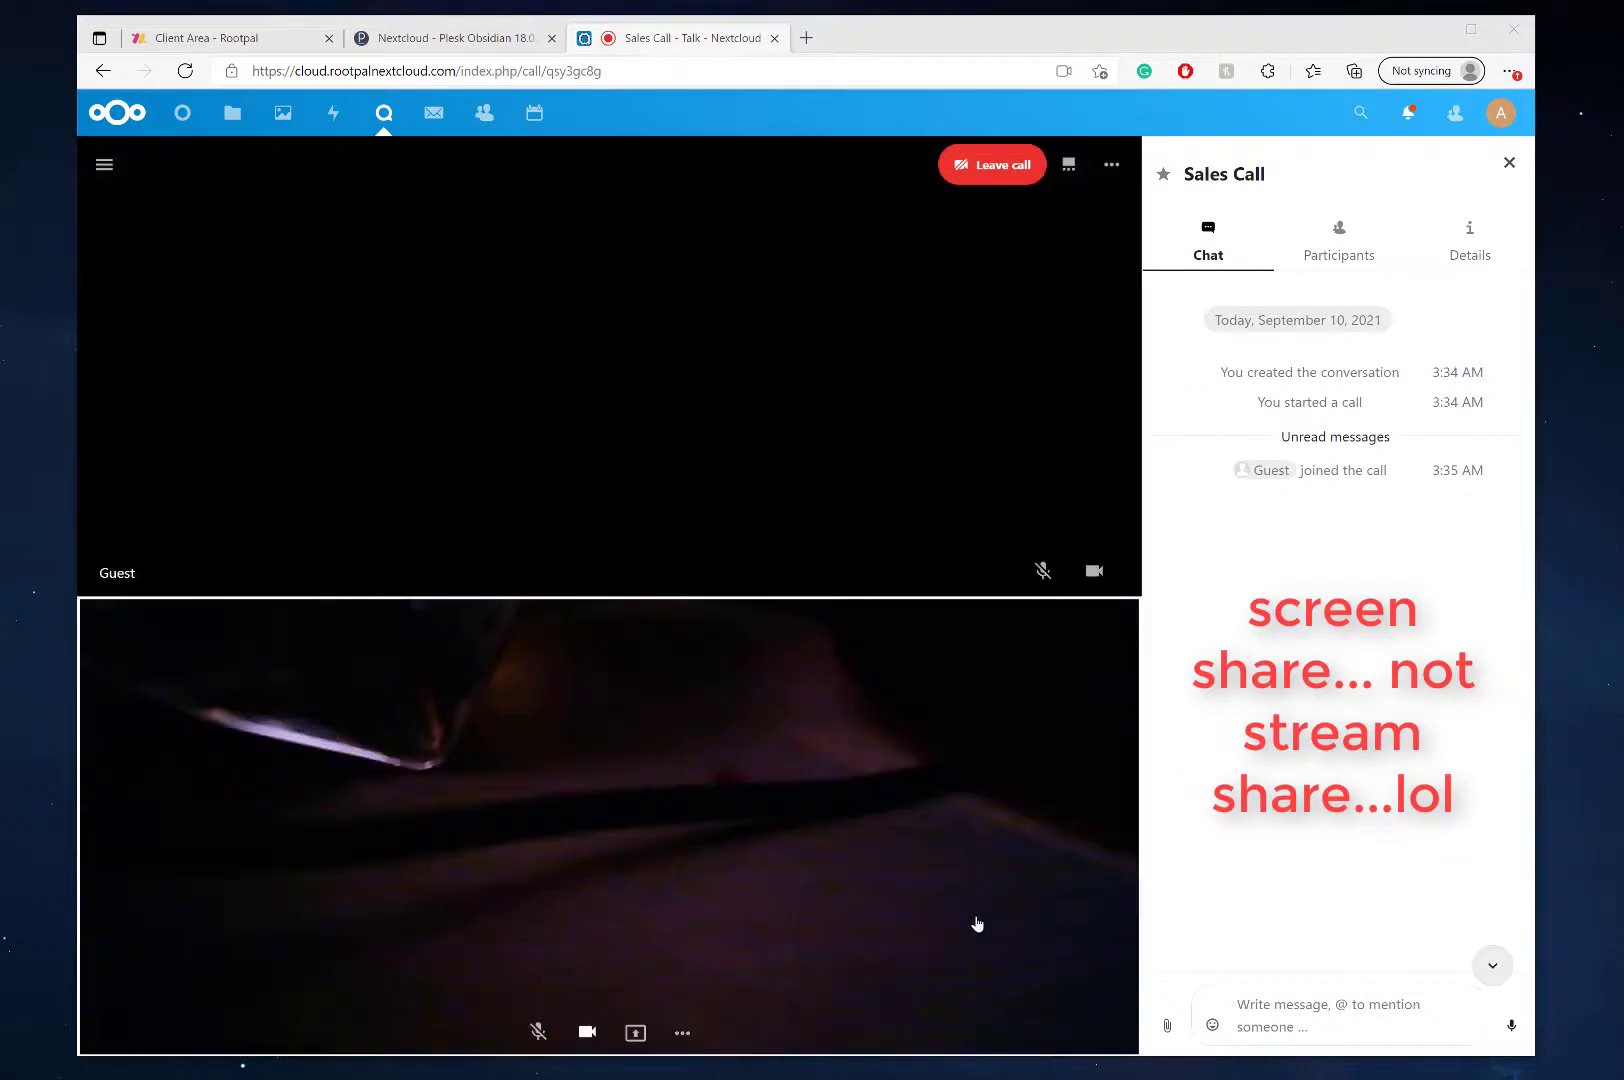
left_click(682, 1033)
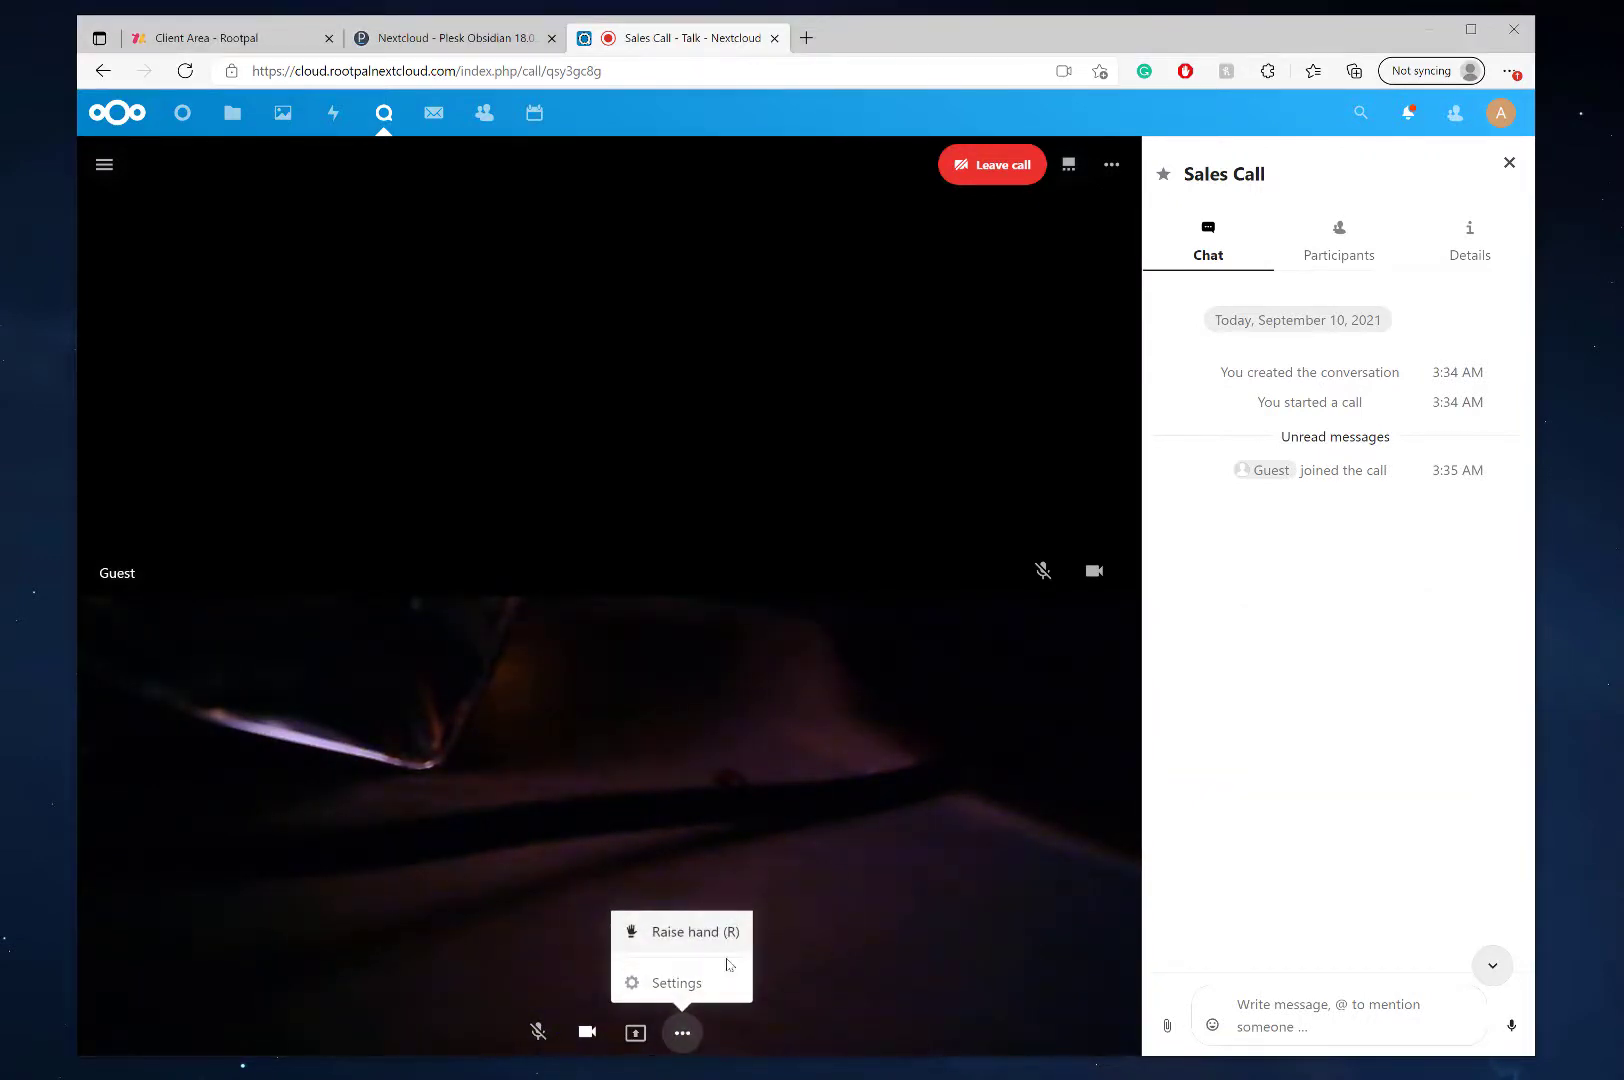
left_click(697, 933)
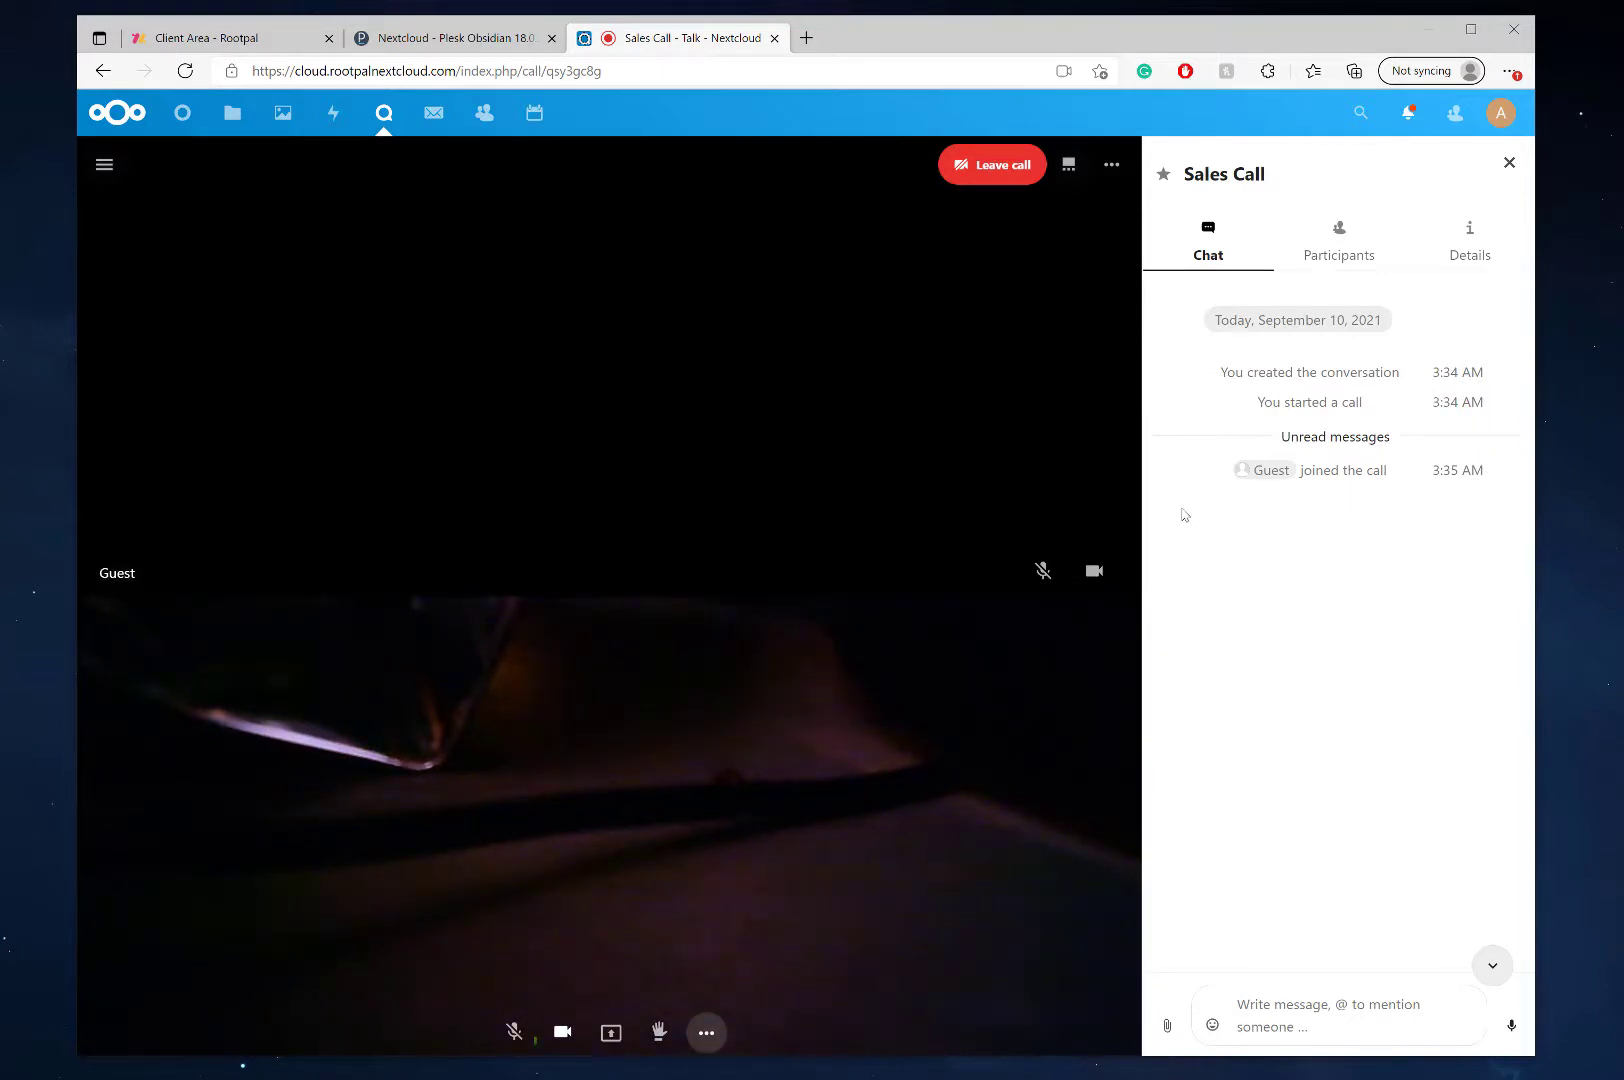
- Send 'hello' in the Sales Call chat without any @ mention
left_click(1277, 1005)
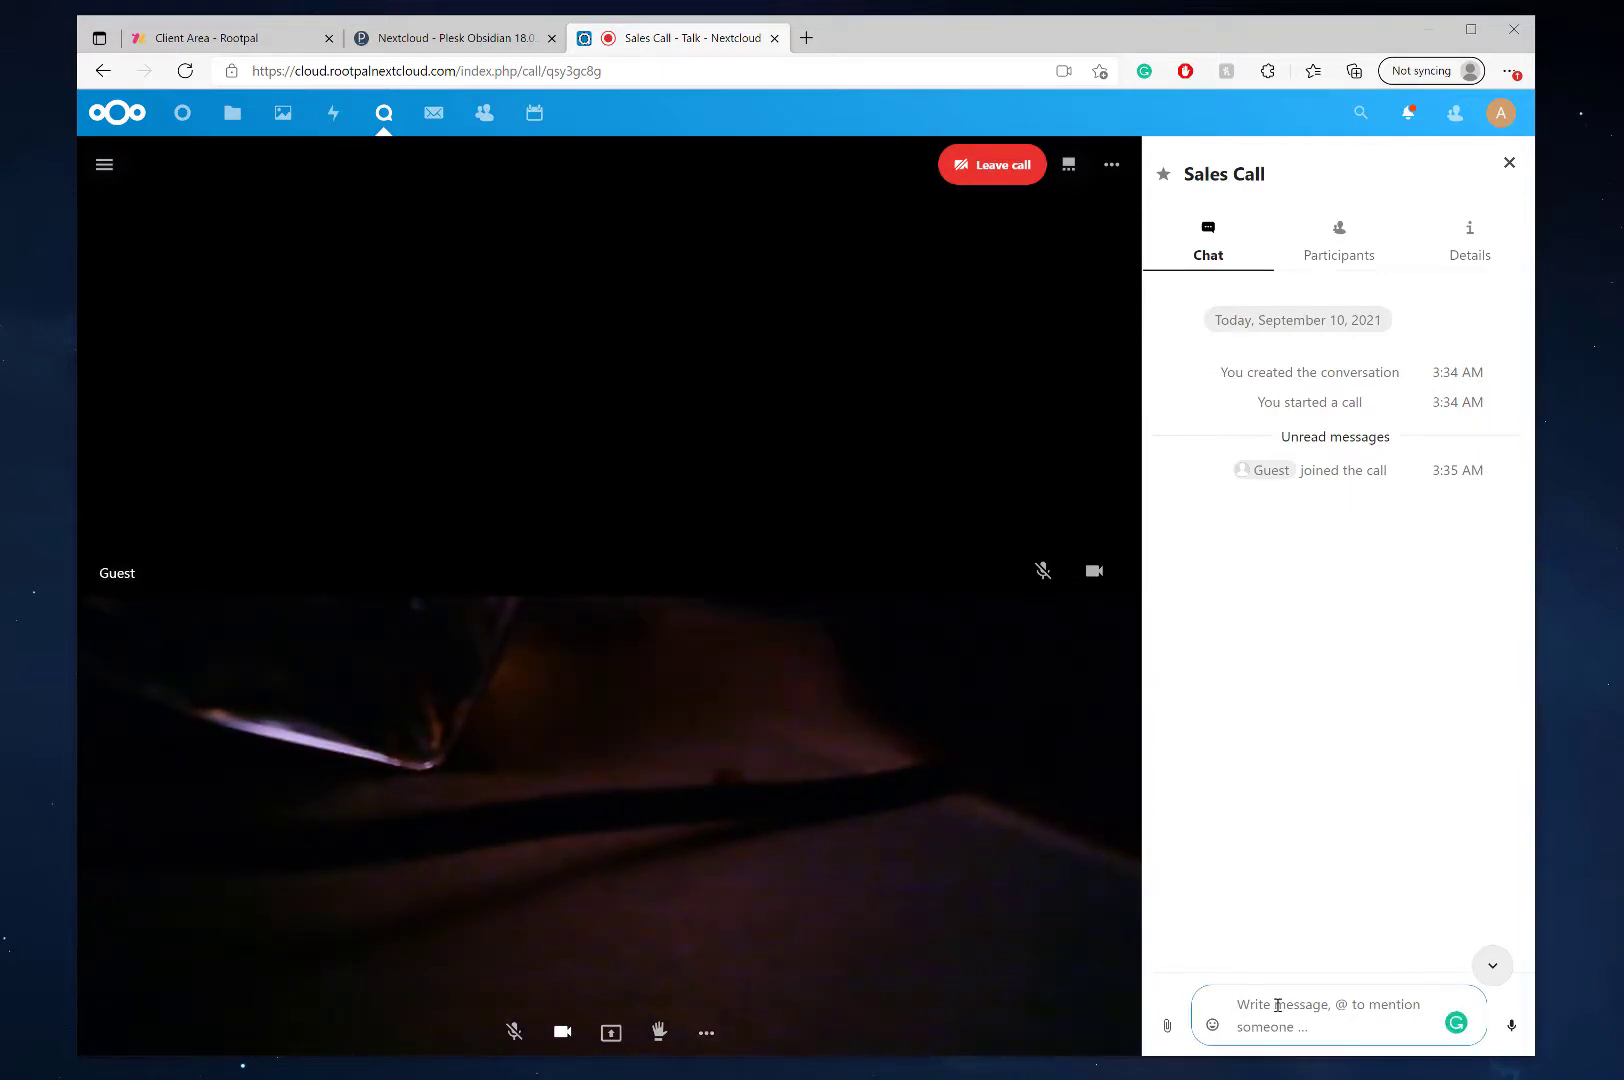
type("@")
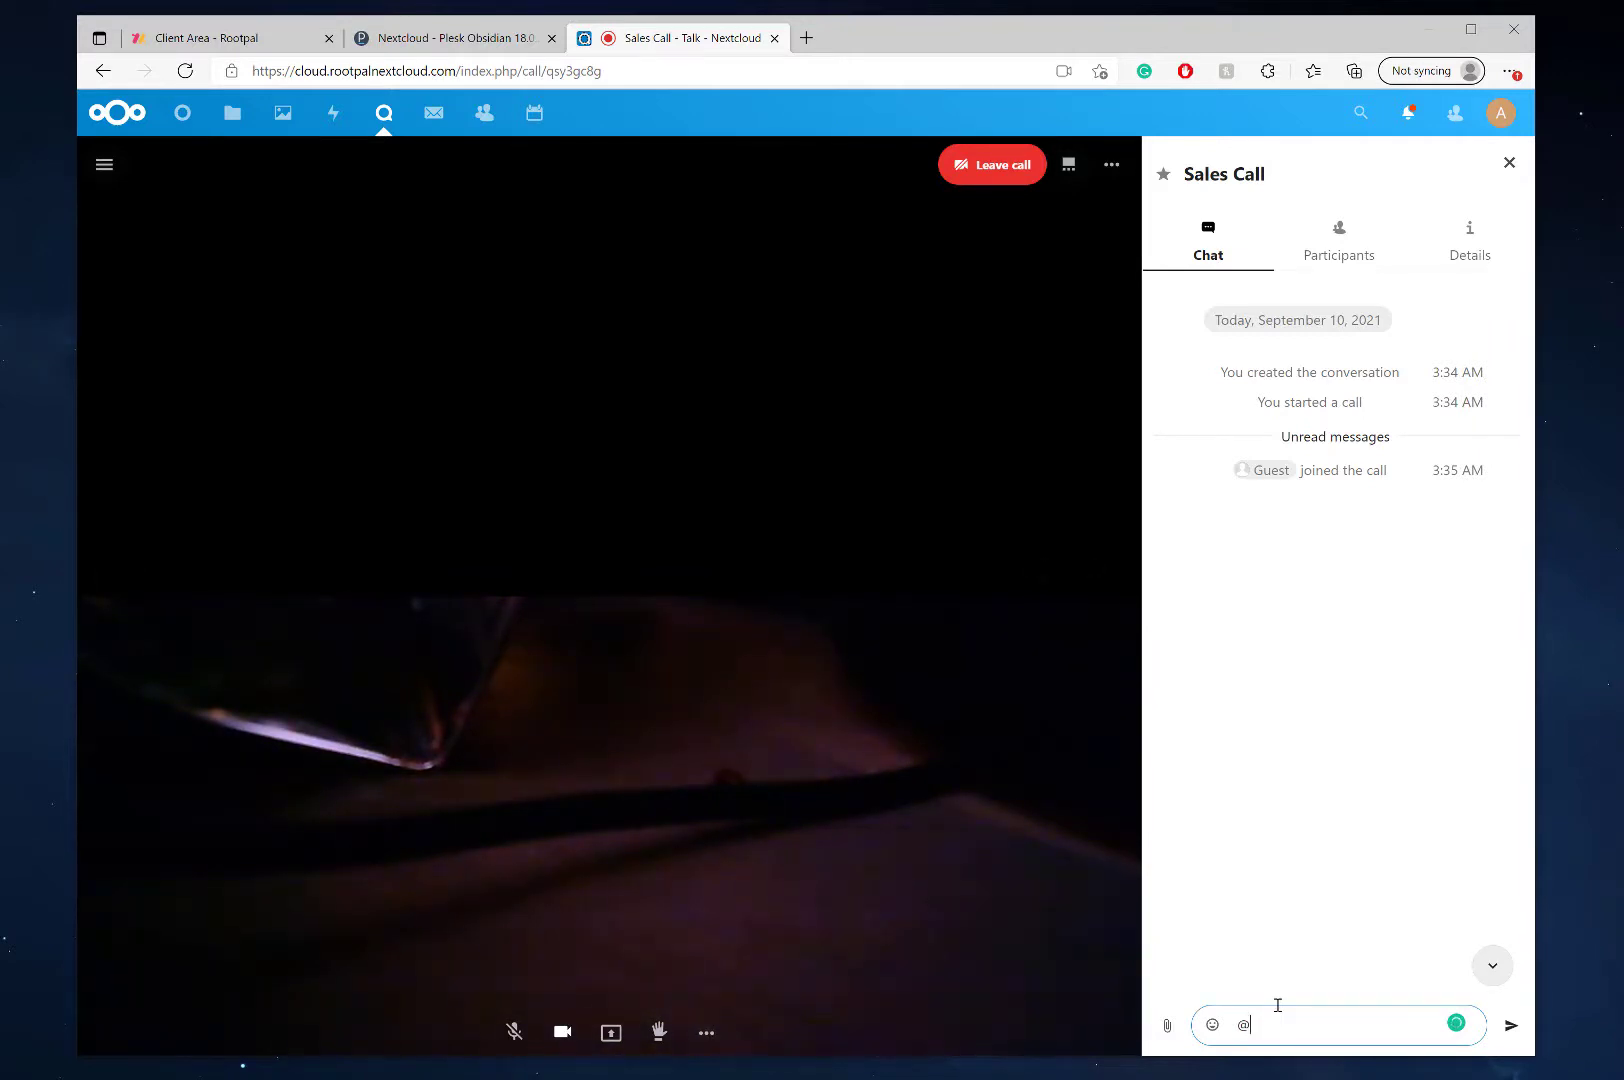
key("BackSpace")
type("@")
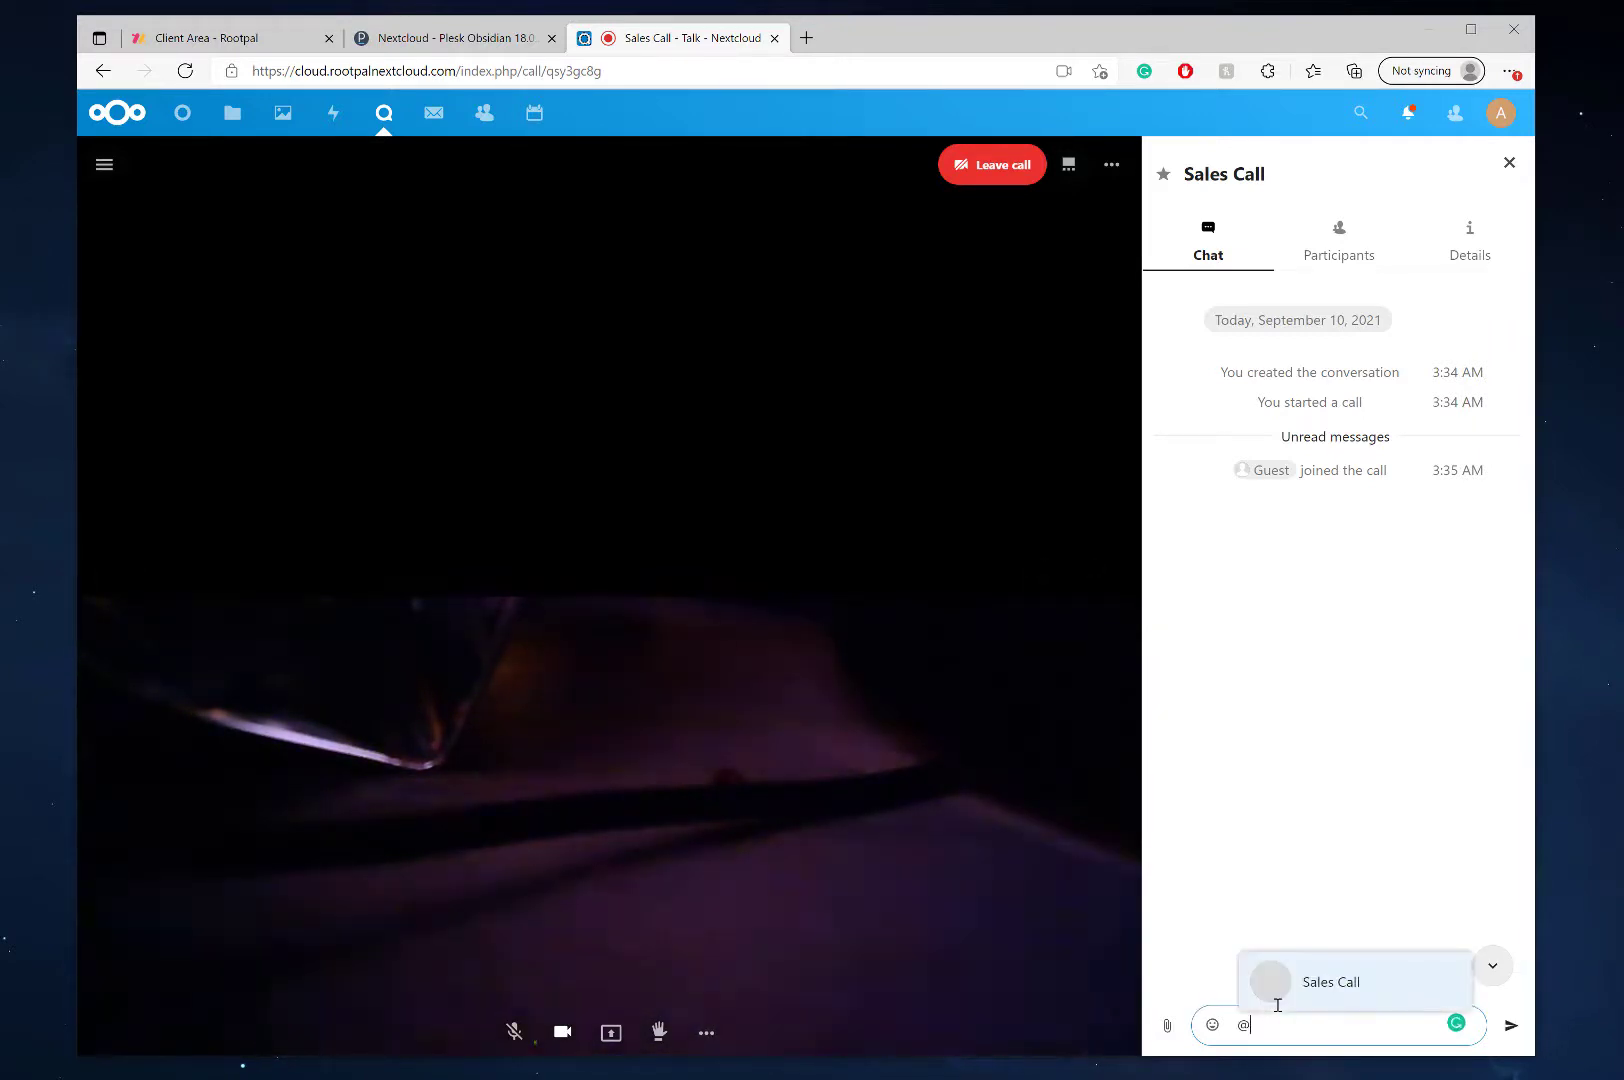
key("BackSpace")
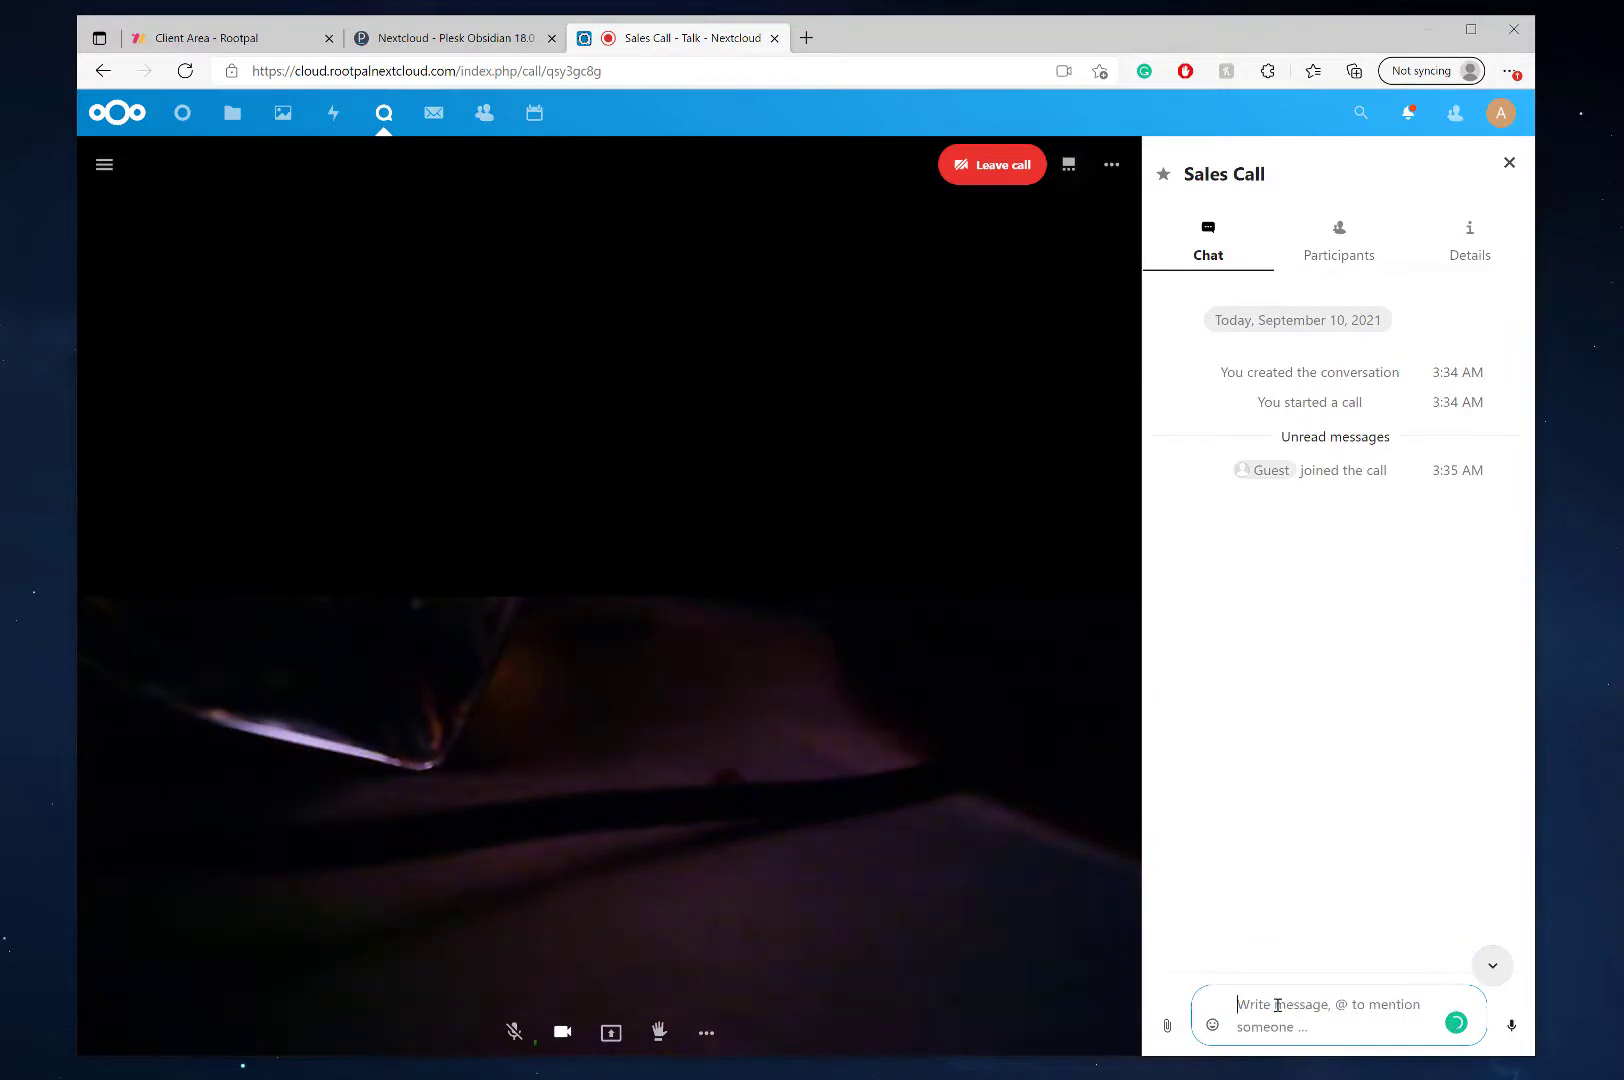
type("hello")
key("Return")
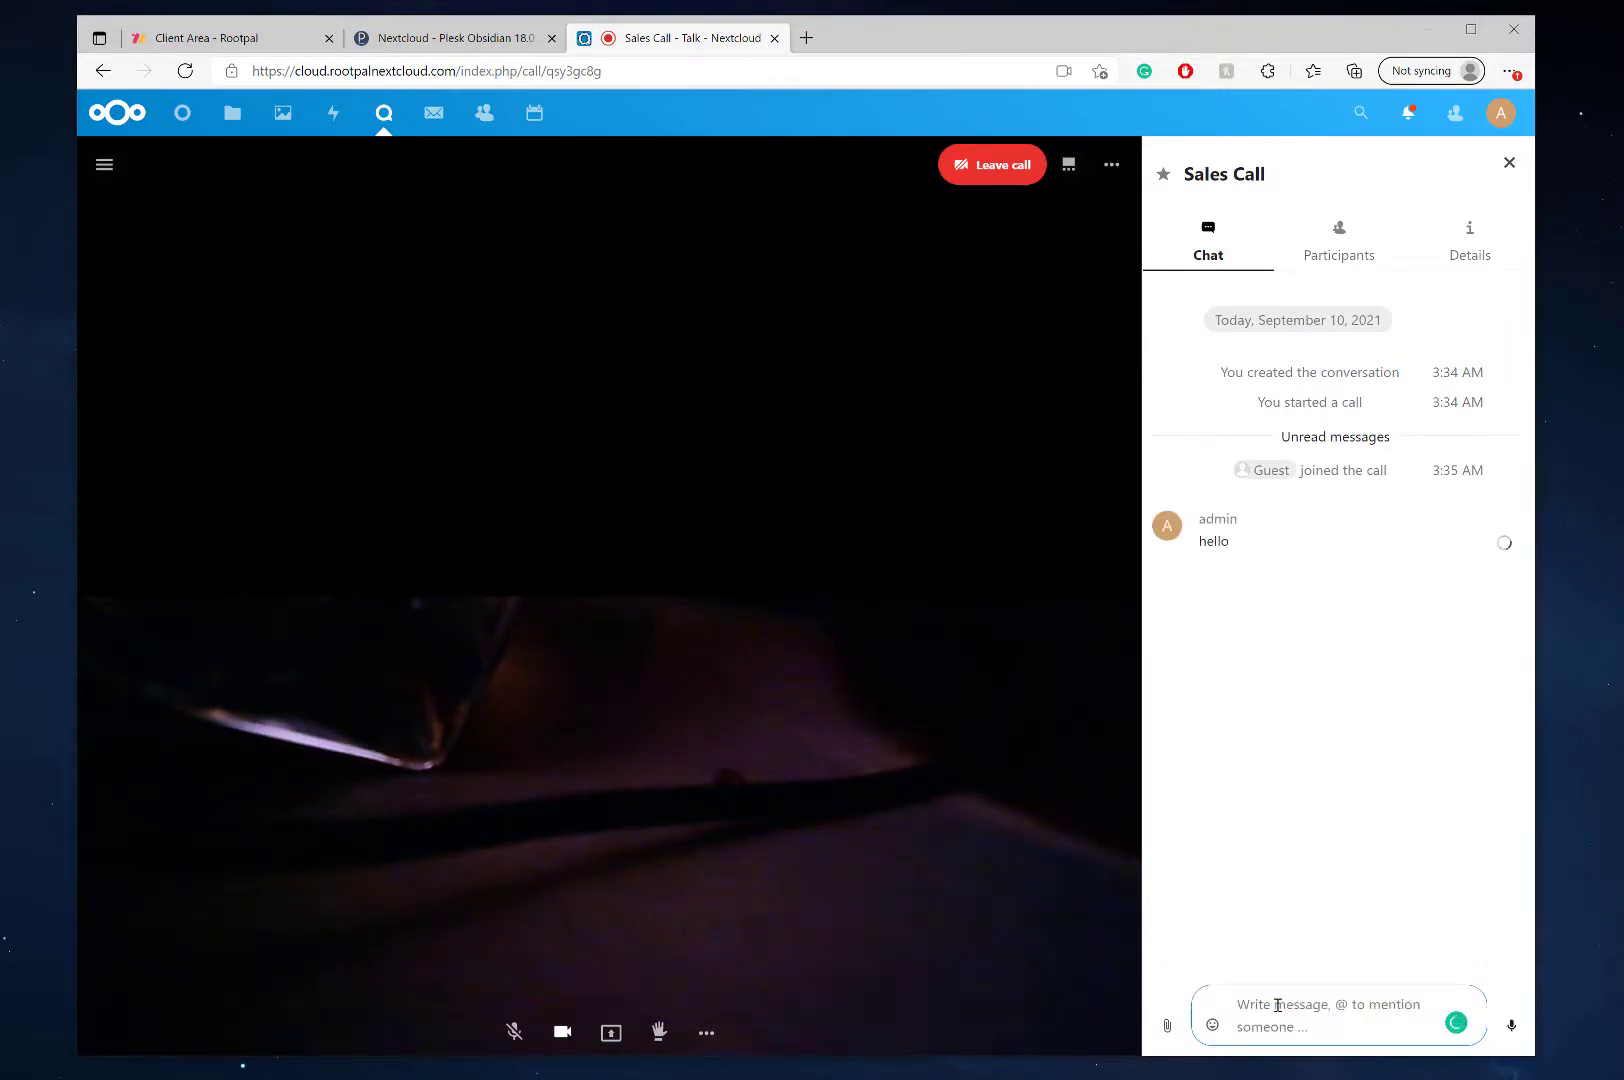
left_click(1178, 1030)
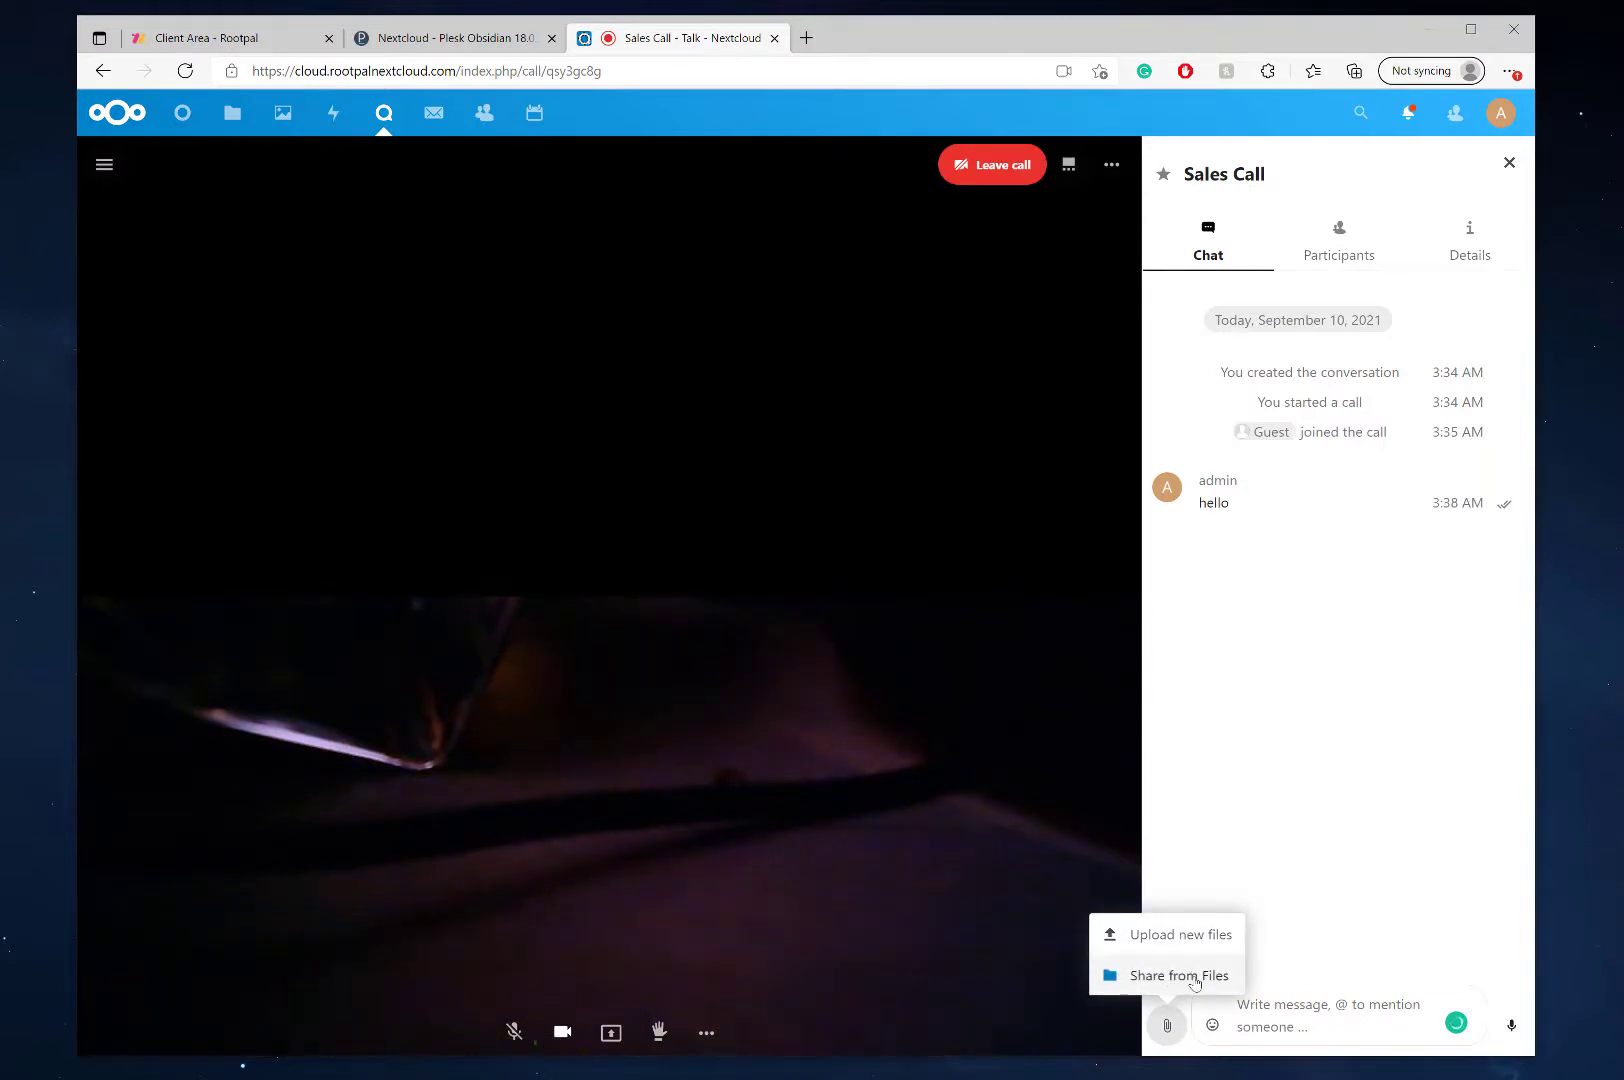
left_click(1361, 772)
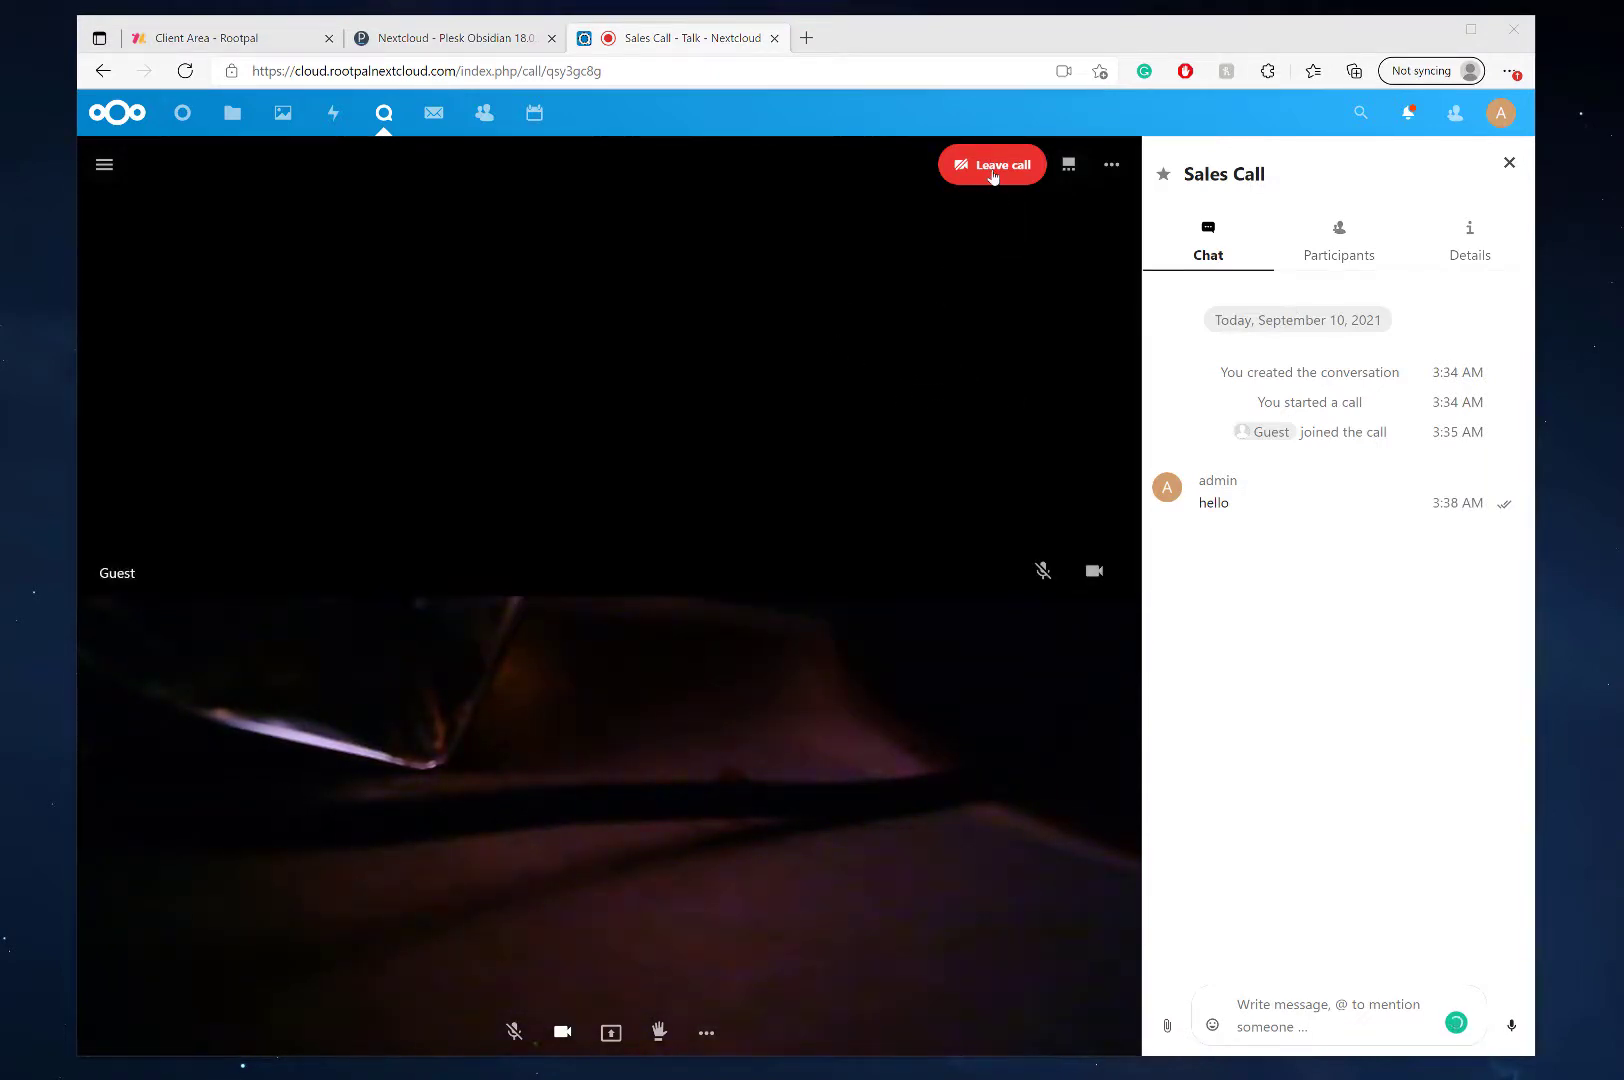
left_click(1112, 165)
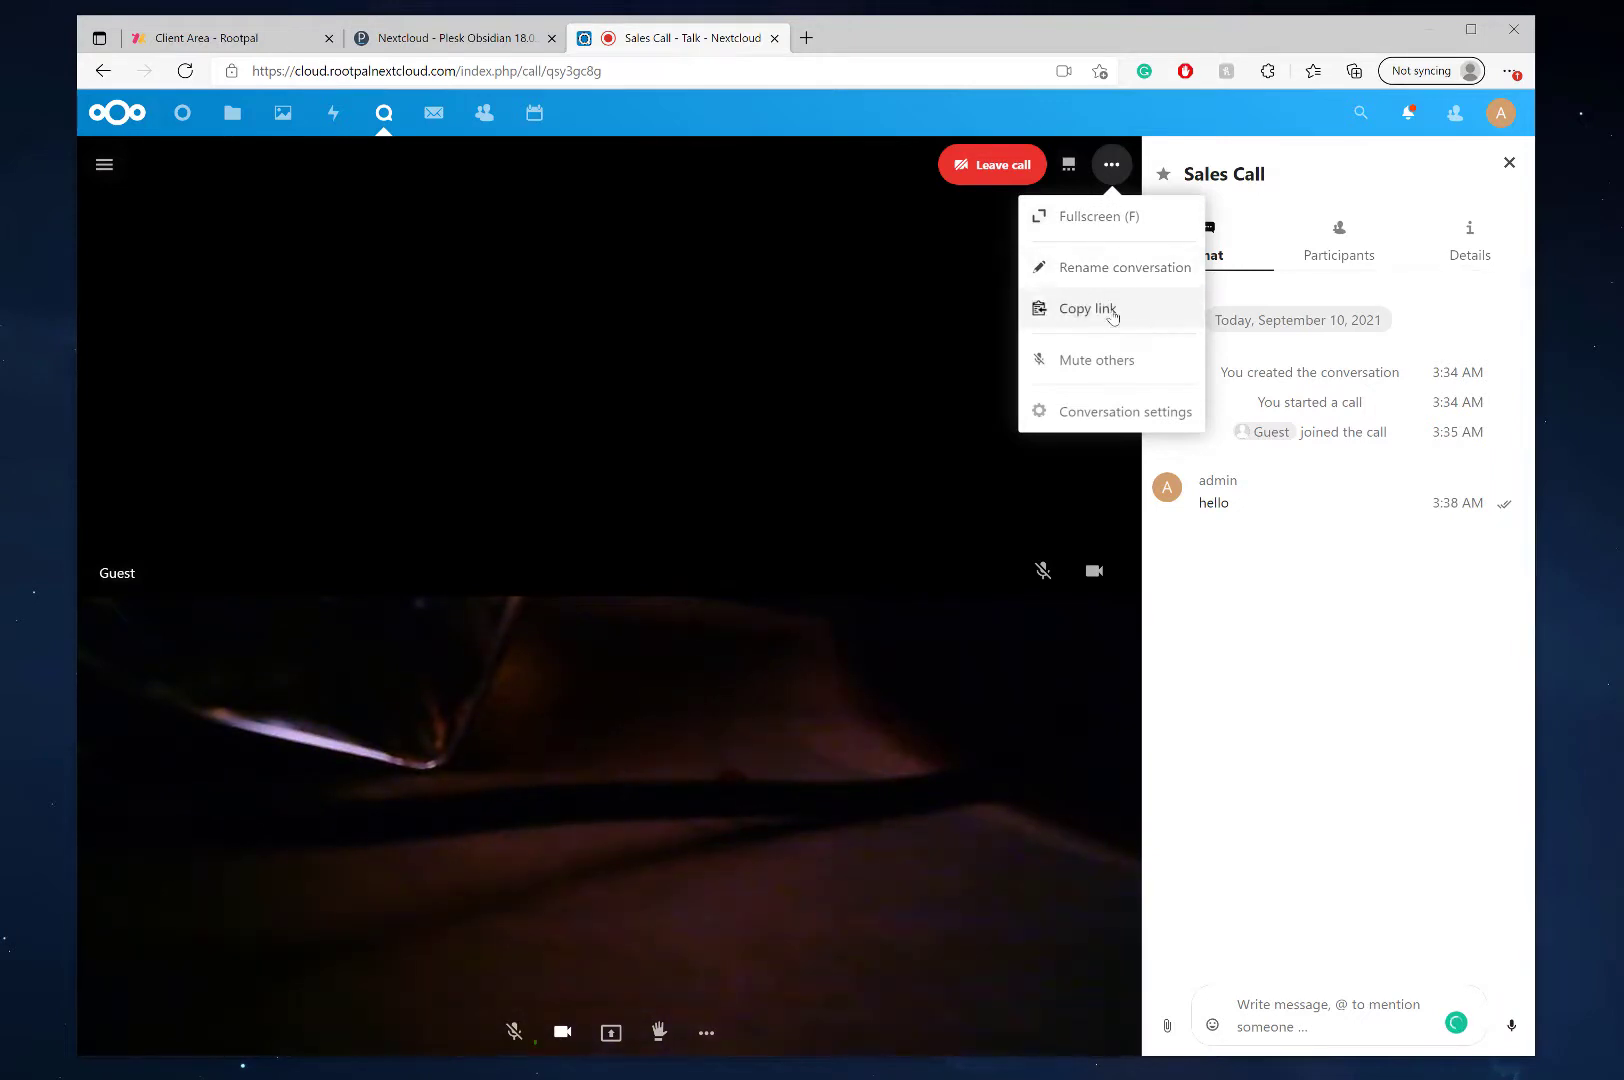
left_click(1112, 416)
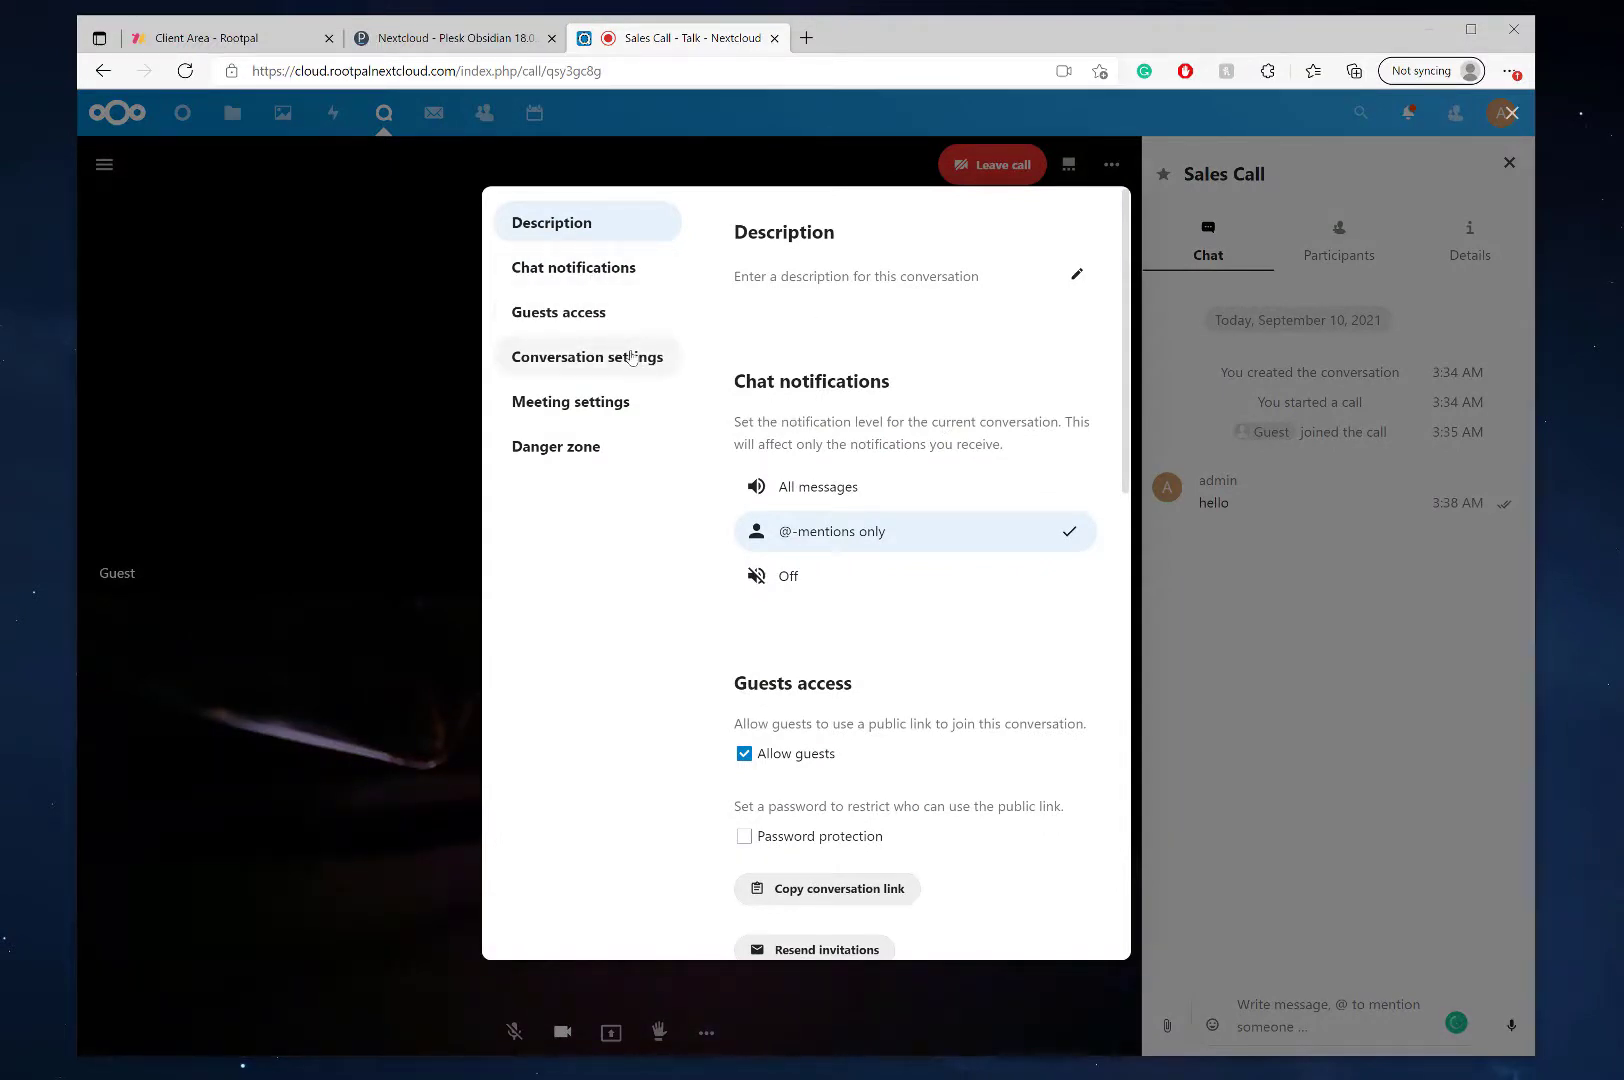
left_click(570, 401)
left_click(590, 448)
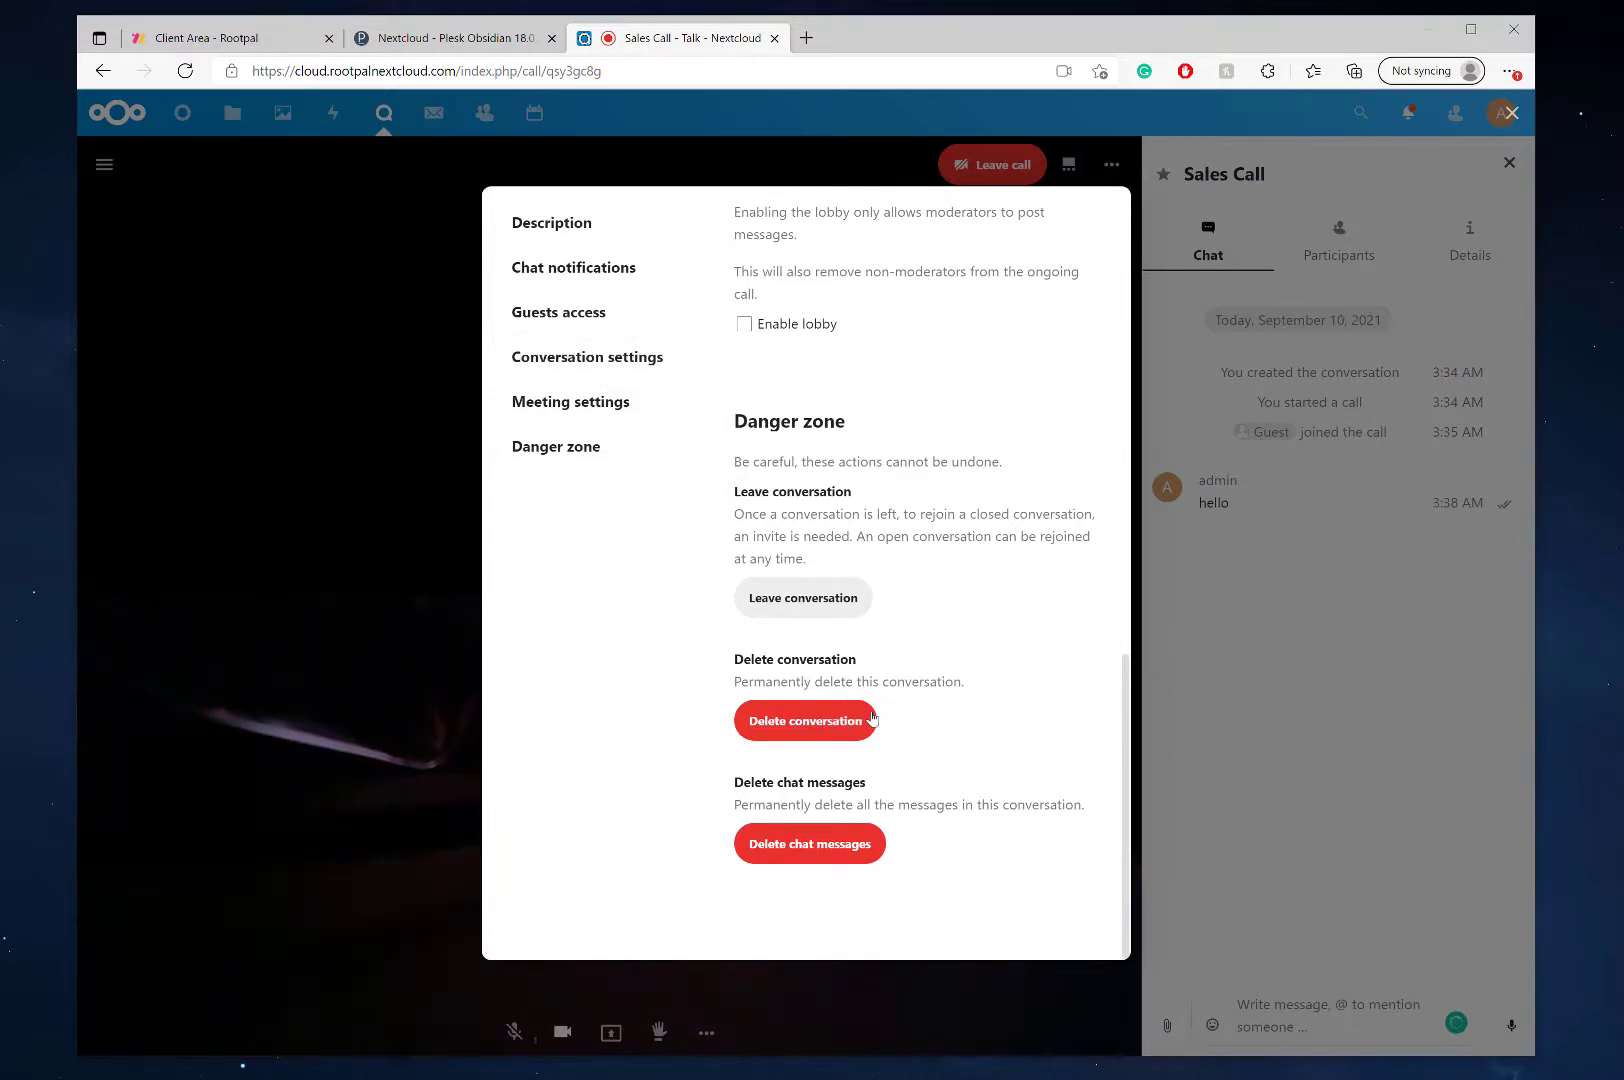
left_click(579, 352)
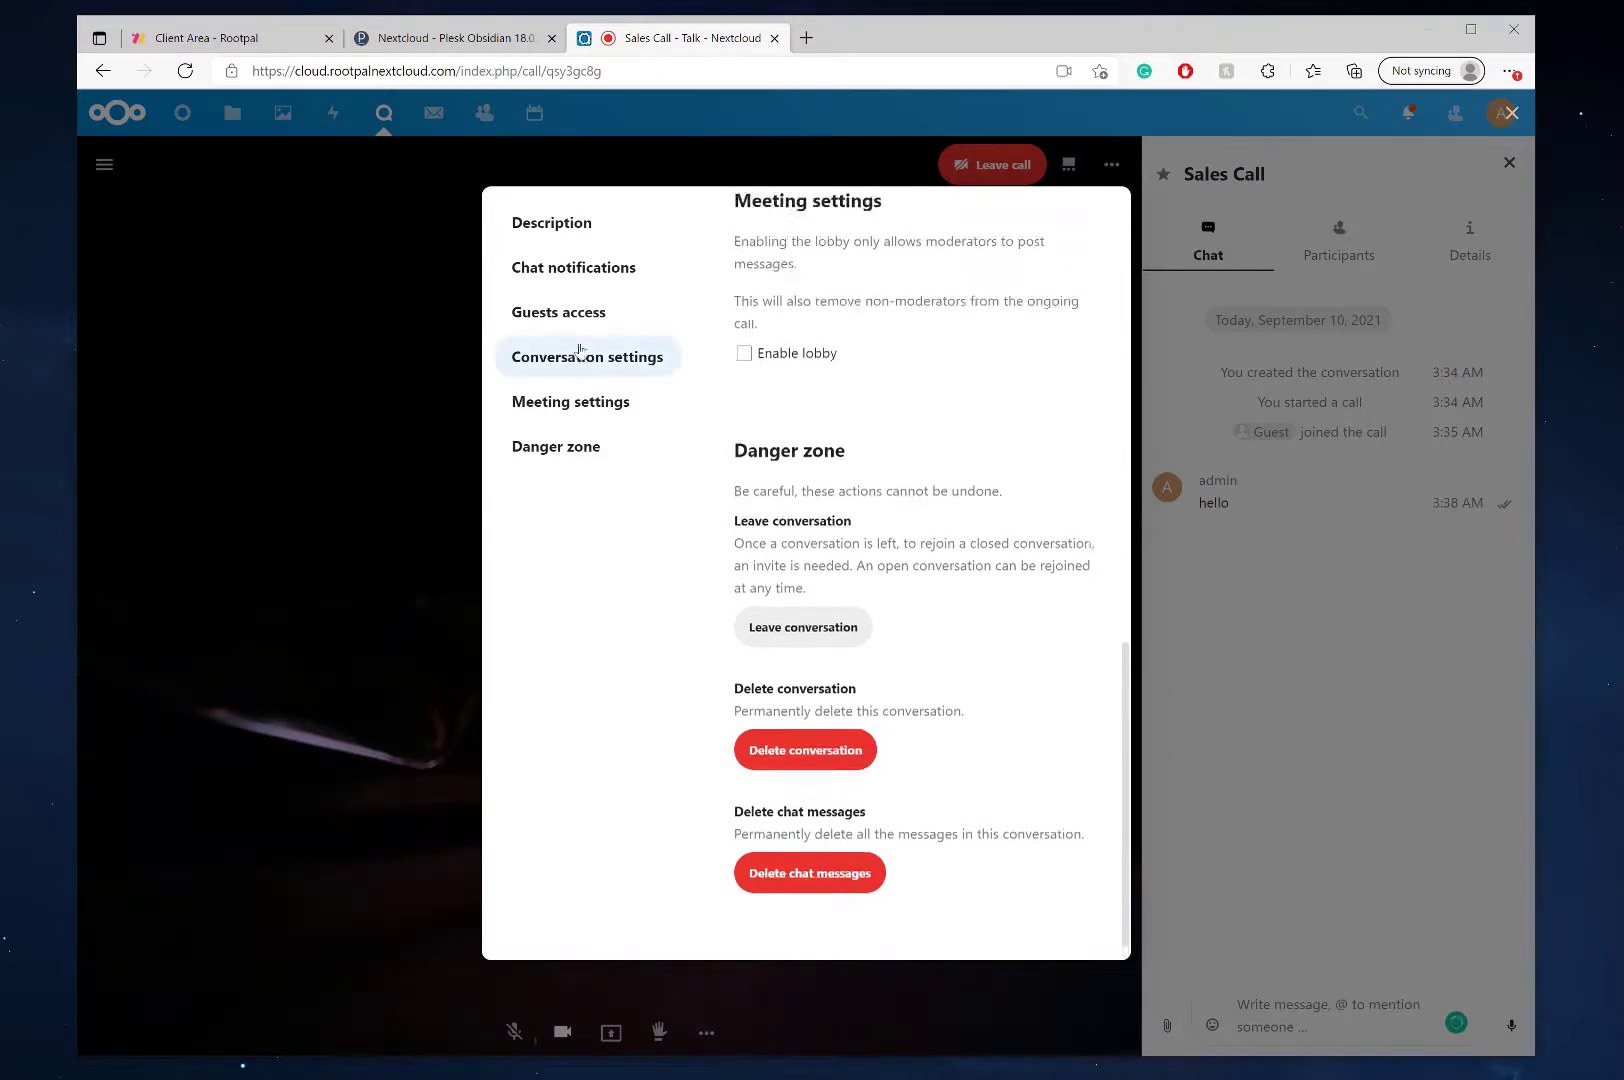
left_click(583, 289)
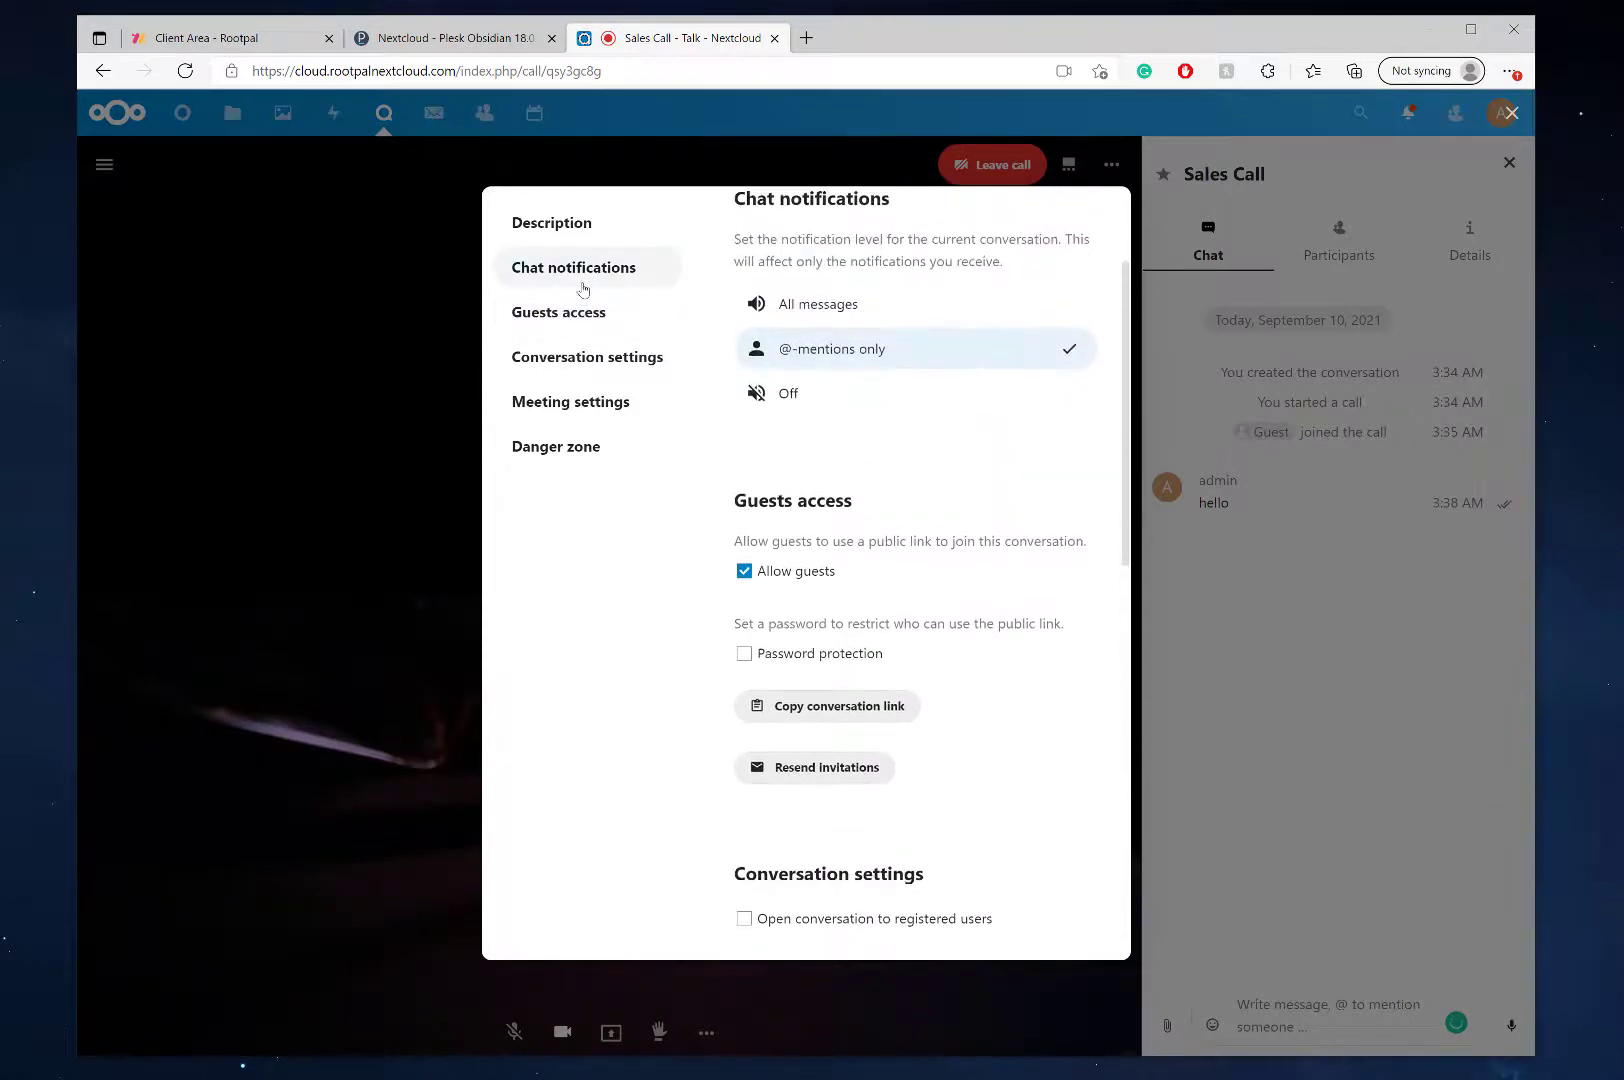
scroll(924, 261, "up", 2)
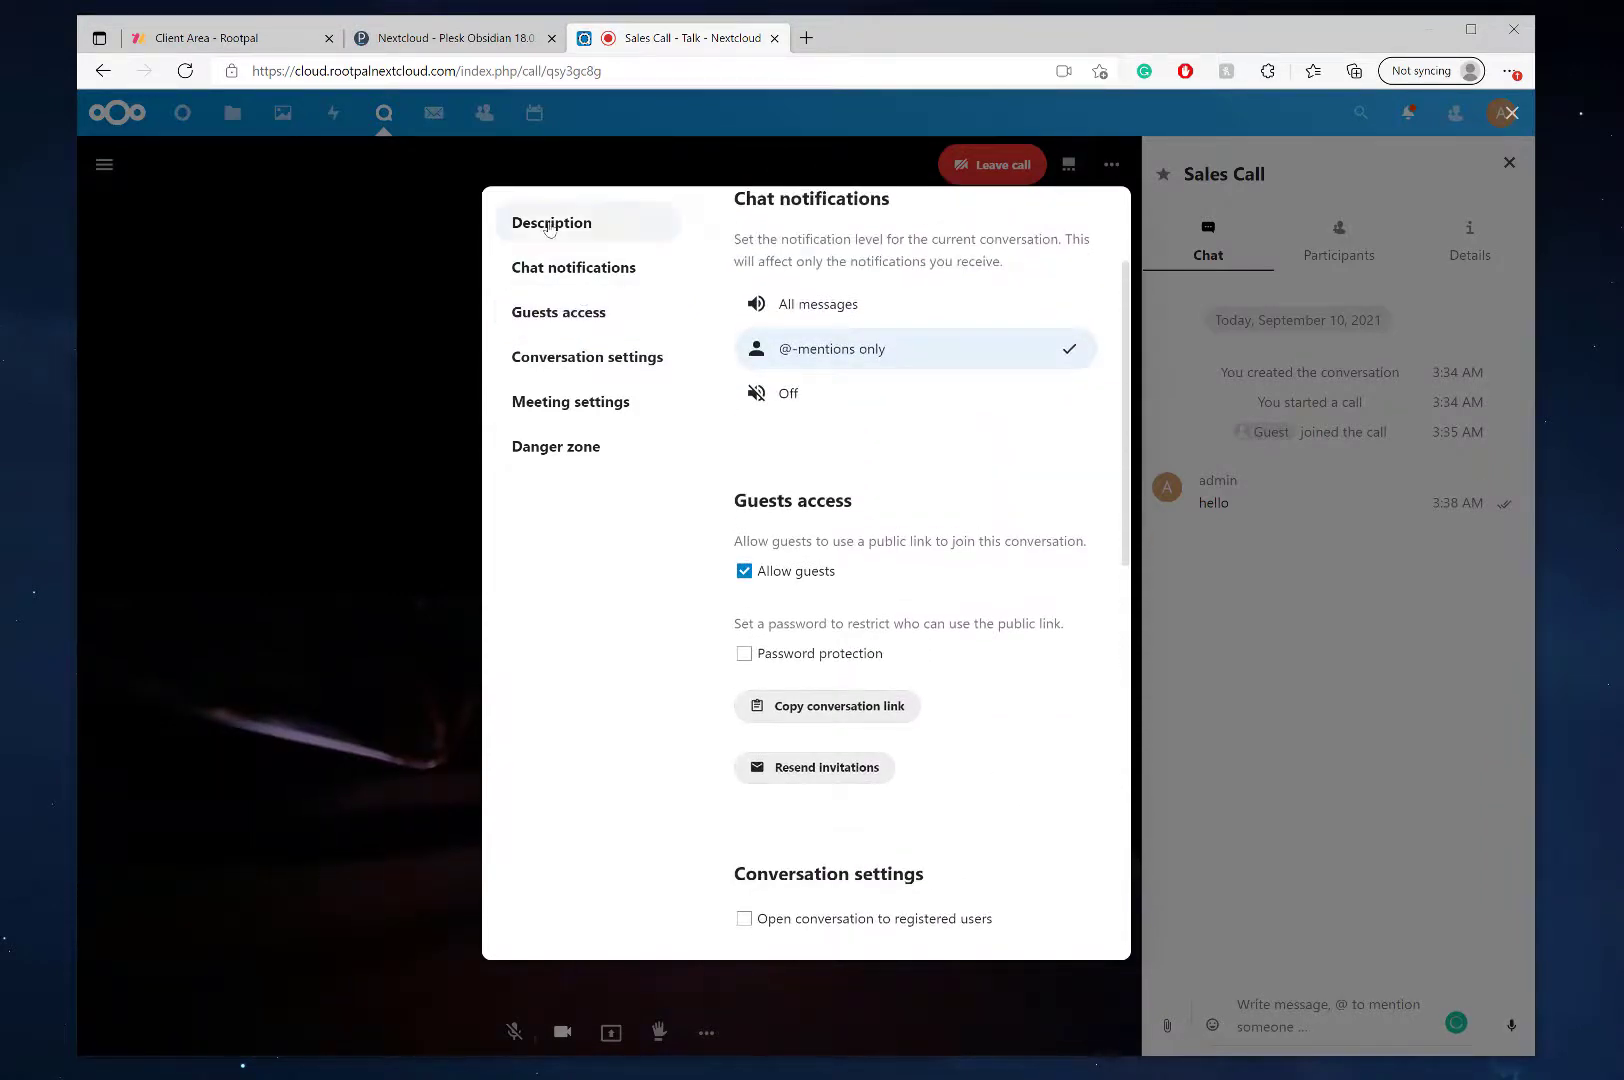
left_click(1245, 530)
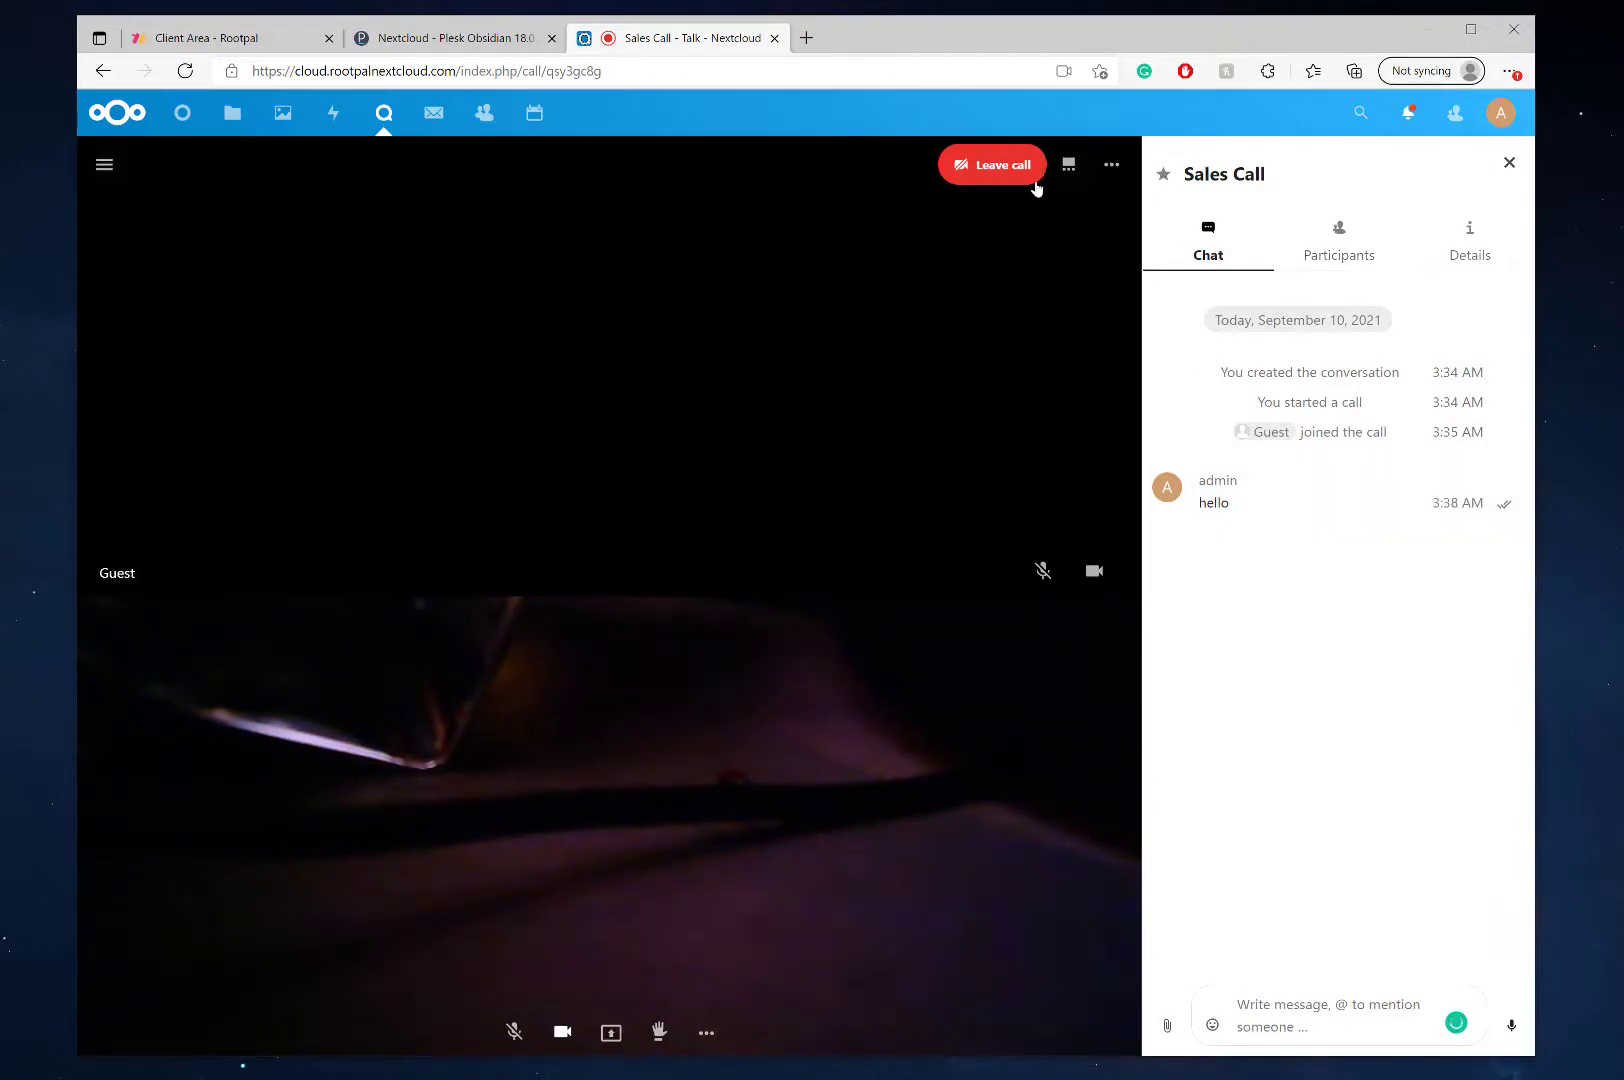
- Leave the Sales Call video call with the red Leave call button
left_click(995, 165)
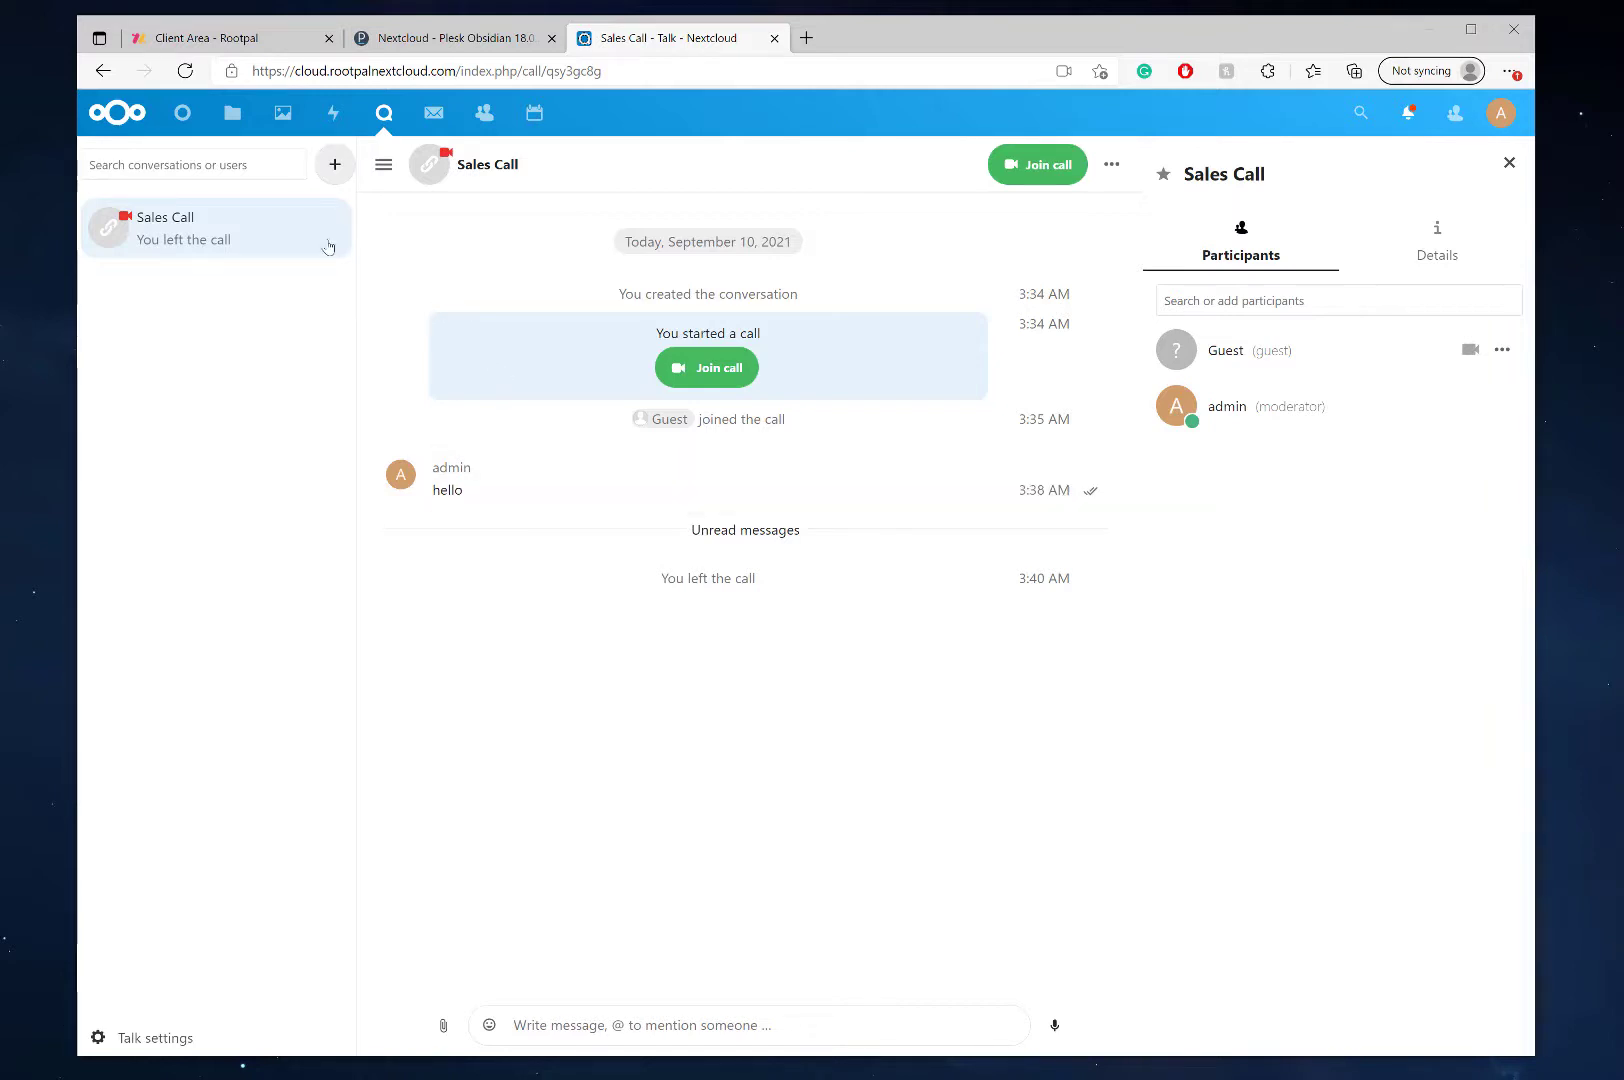
mouse_move(300, 238)
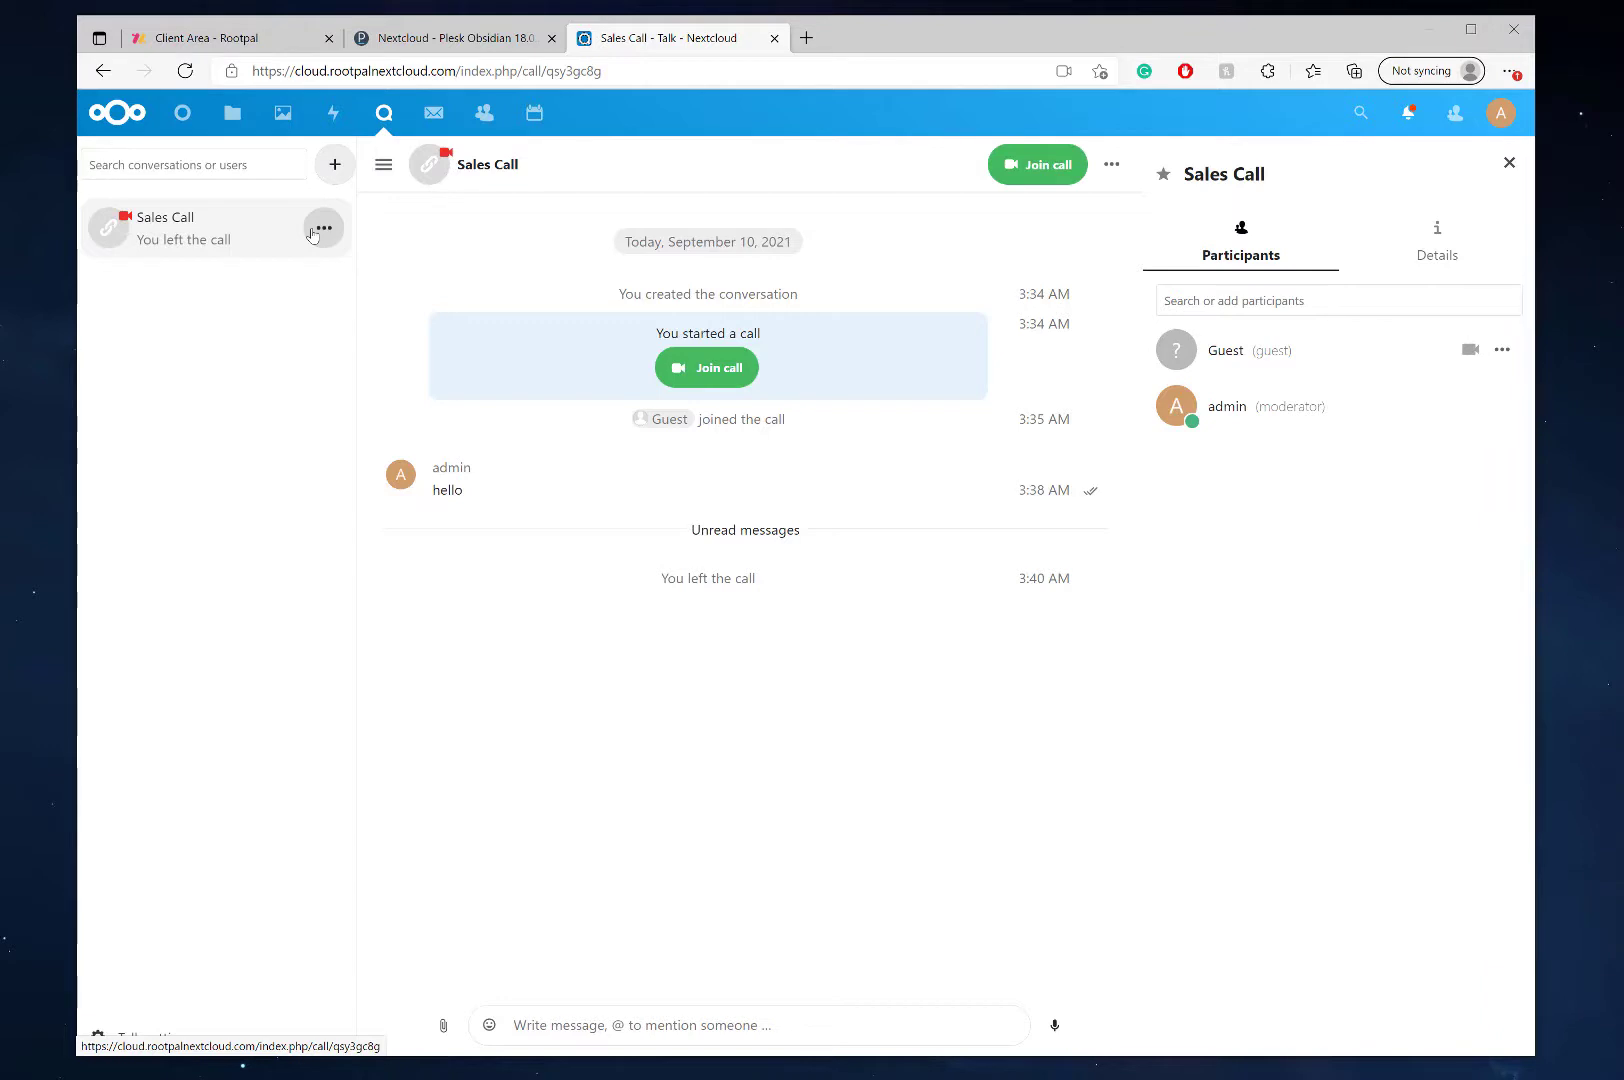
- Delete the Sales Call conversation from its row menu and confirm with Yes
left_click(314, 232)
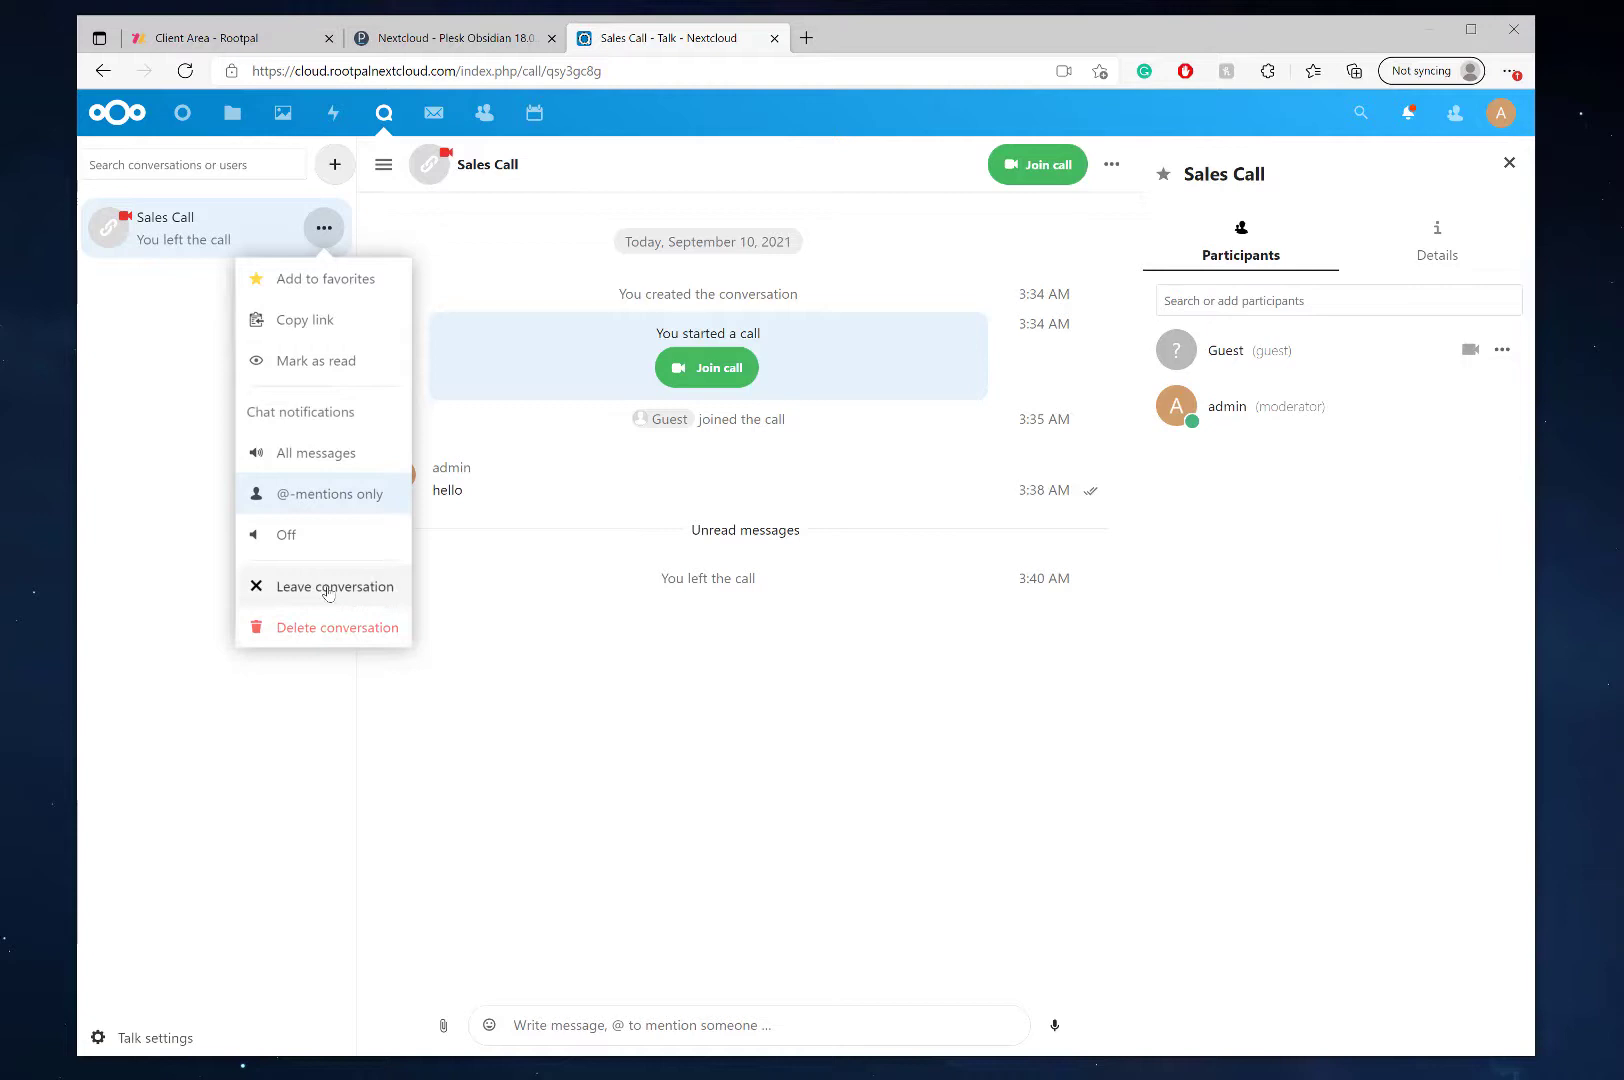
left_click(330, 630)
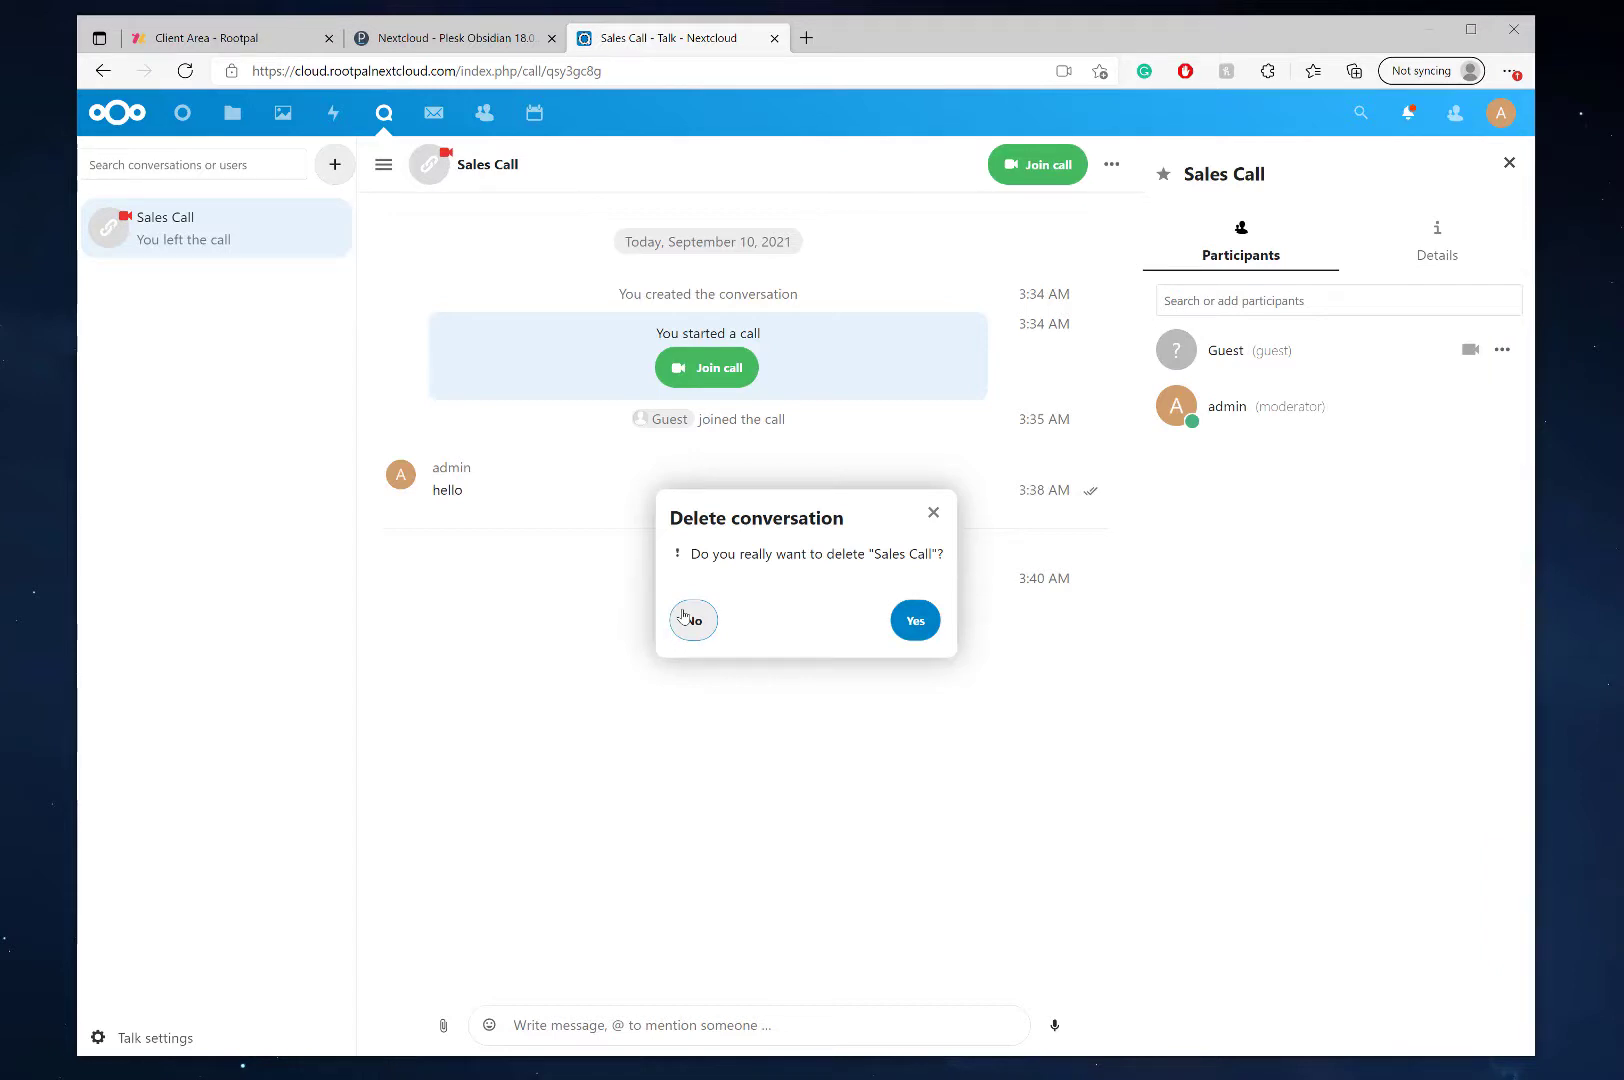
left_click(917, 621)
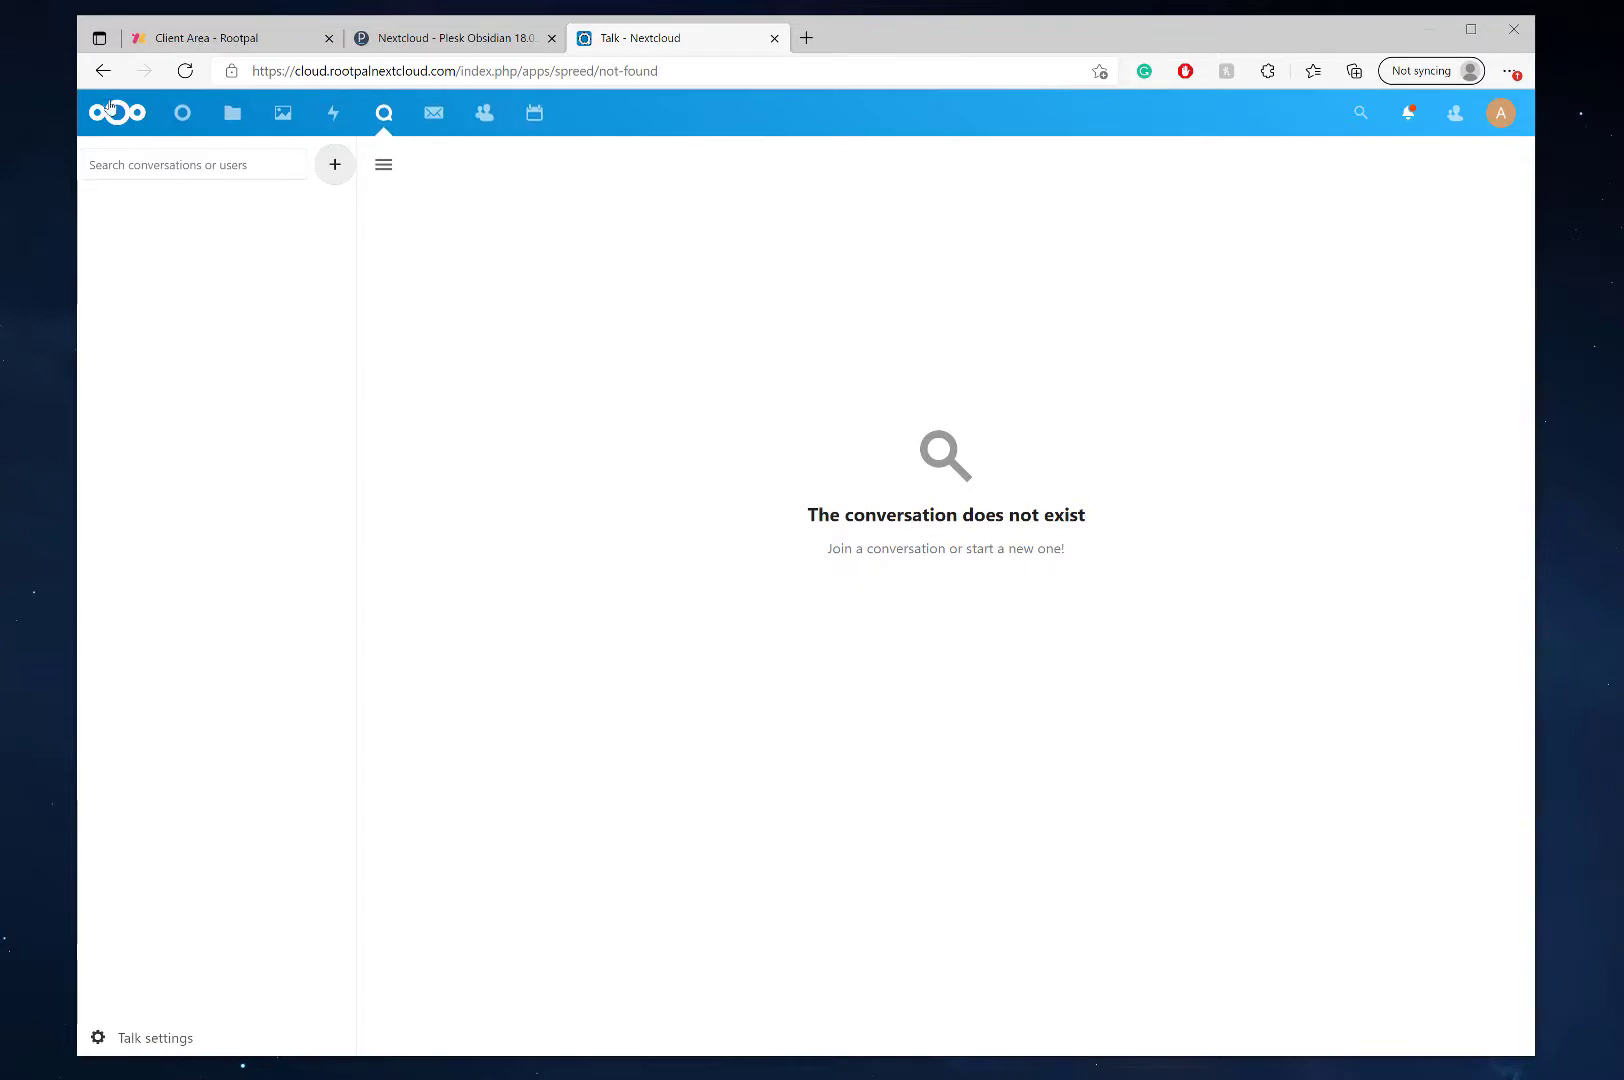
- Return to the Nextcloud Dashboard and open the Contacts app from the top bar
left_click(142, 118)
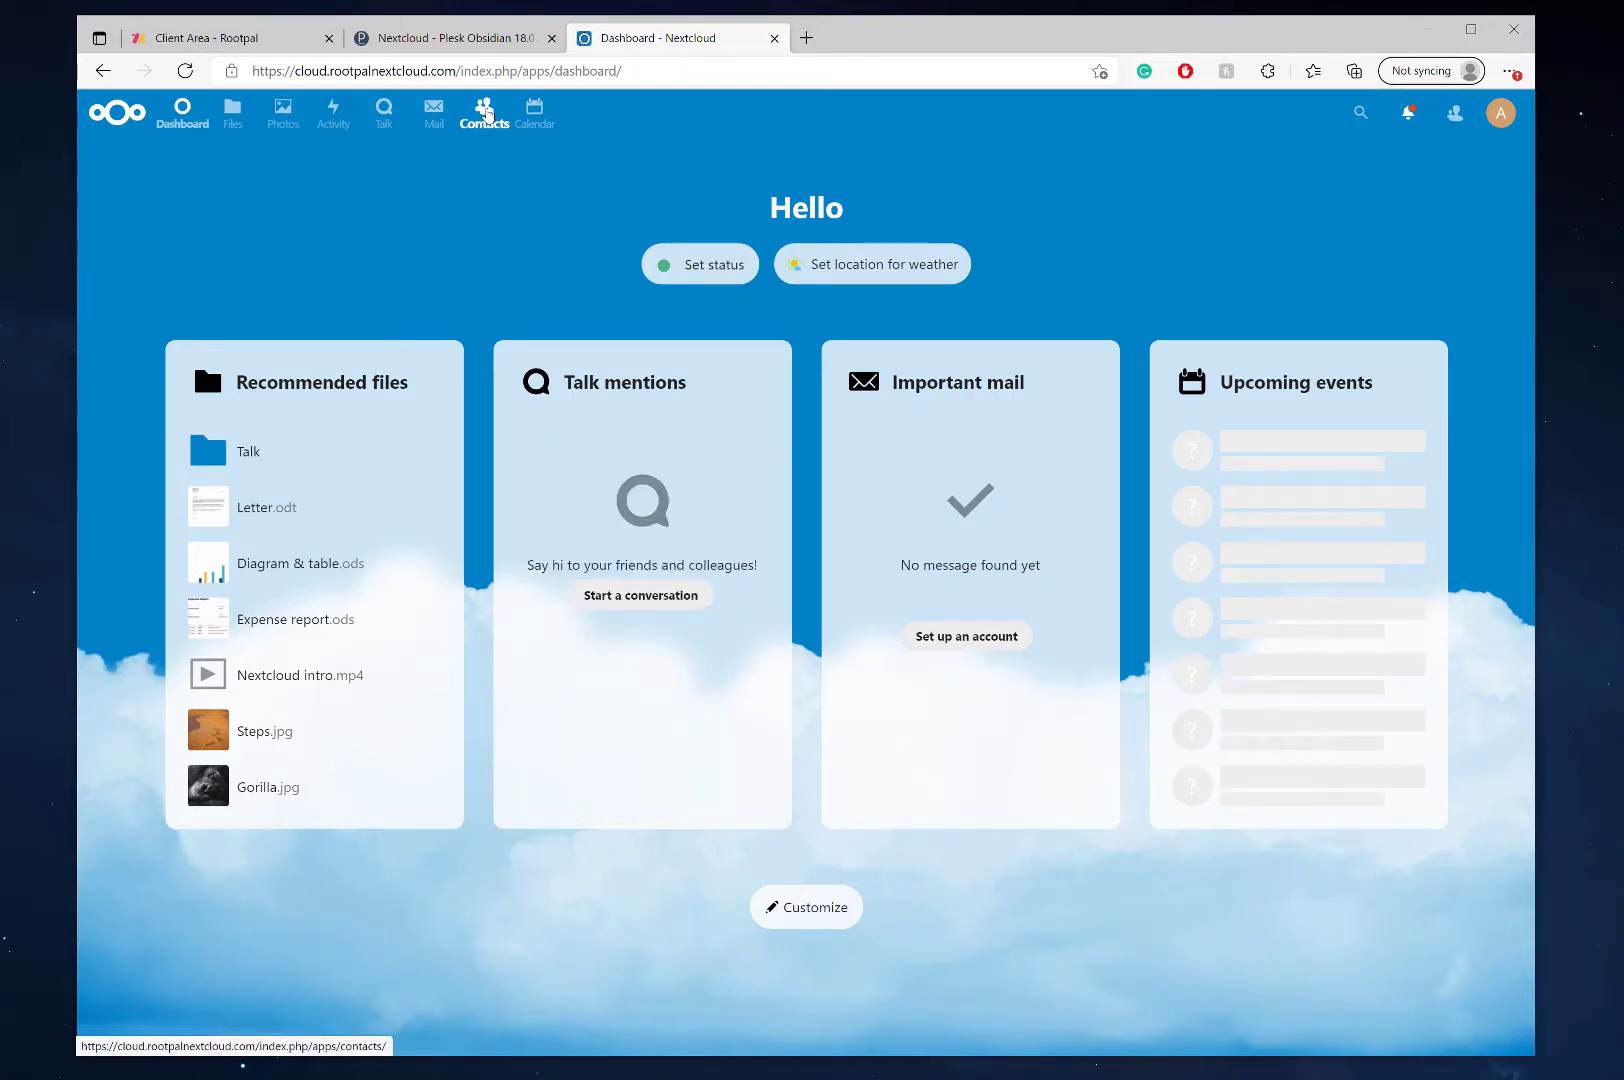
left_click(487, 115)
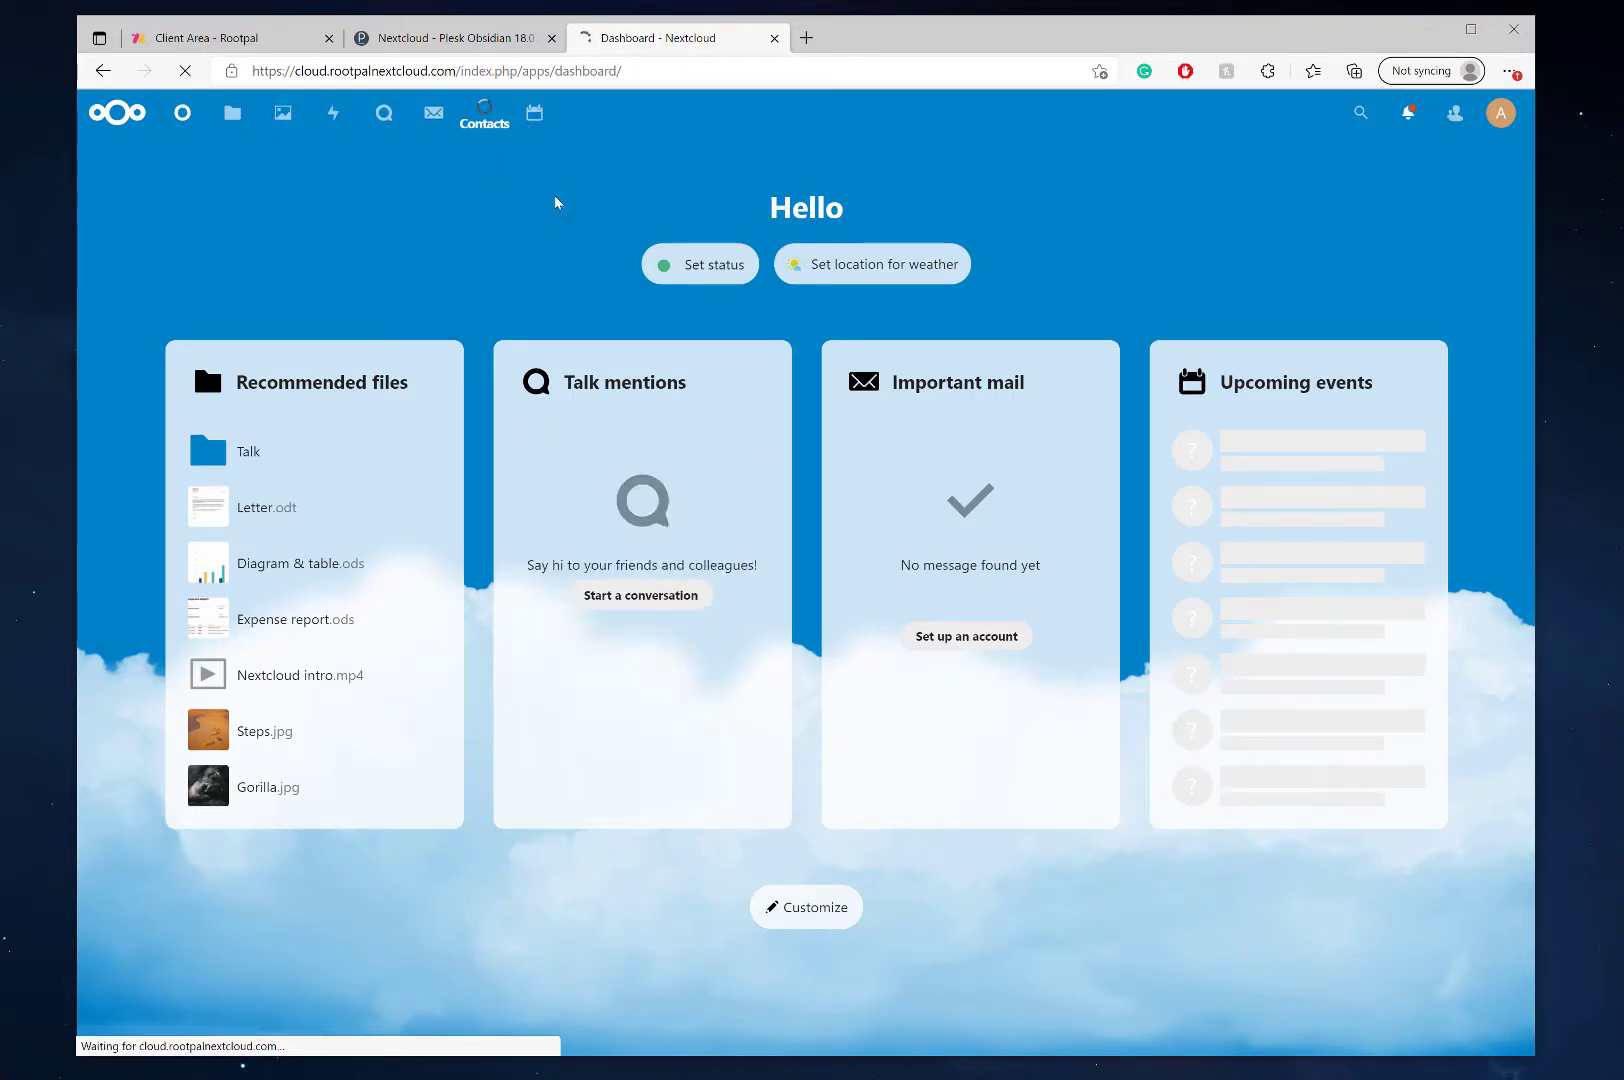